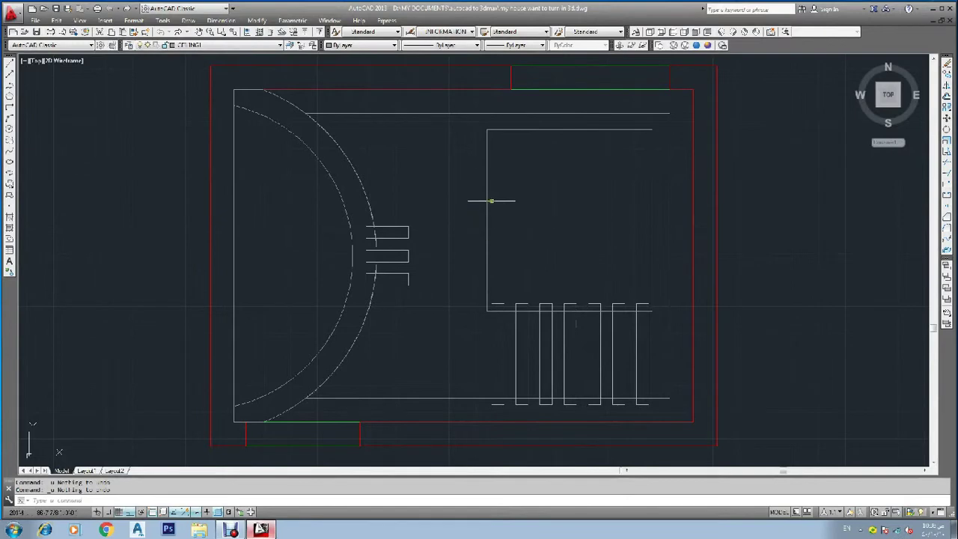
Turn off the WINDOWS layer and make the WALLS layer current.
{"action": "key", "text": "Escape"}
{"action": "key", "text": "Escape"}
{"action": "type", "text": "la"}
{"action": "key", "text": "Return"}
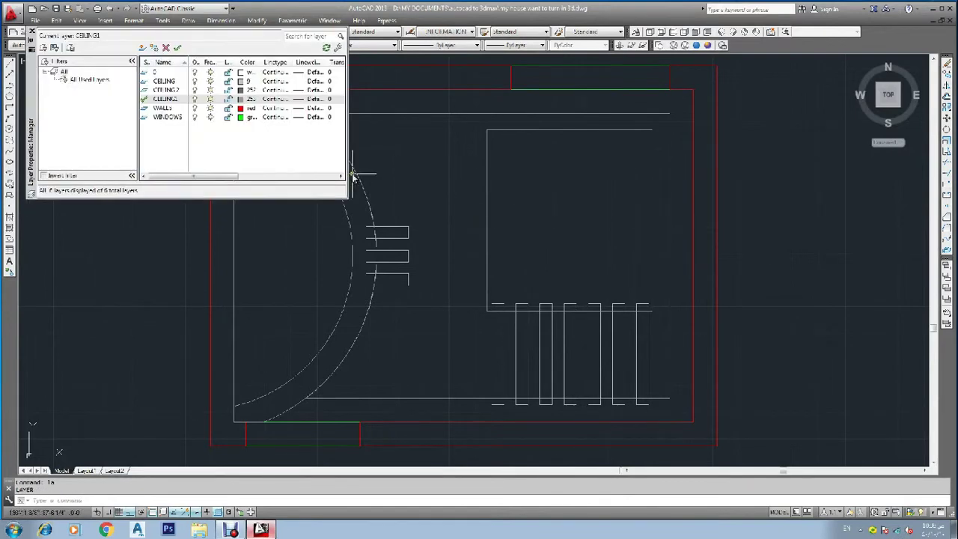
{"action": "left_click", "coordinate": [194, 119]}
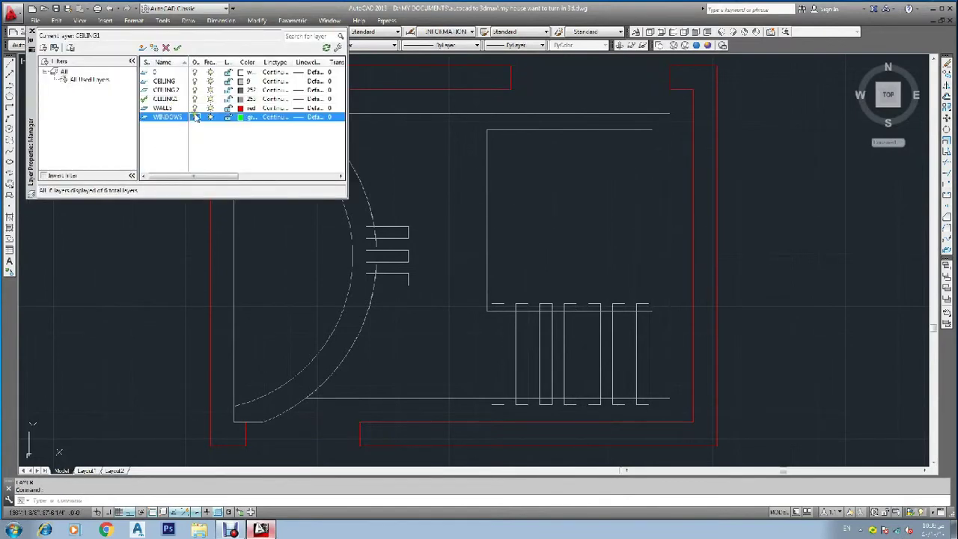
{"action": "double_click", "coordinate": [144, 109]}
Turn off the CEILING1, CEILING 2 and CEILING layers so only the walls are displayed.
{"action": "left_click", "coordinate": [194, 99]}
{"action": "left_click", "coordinate": [195, 90]}
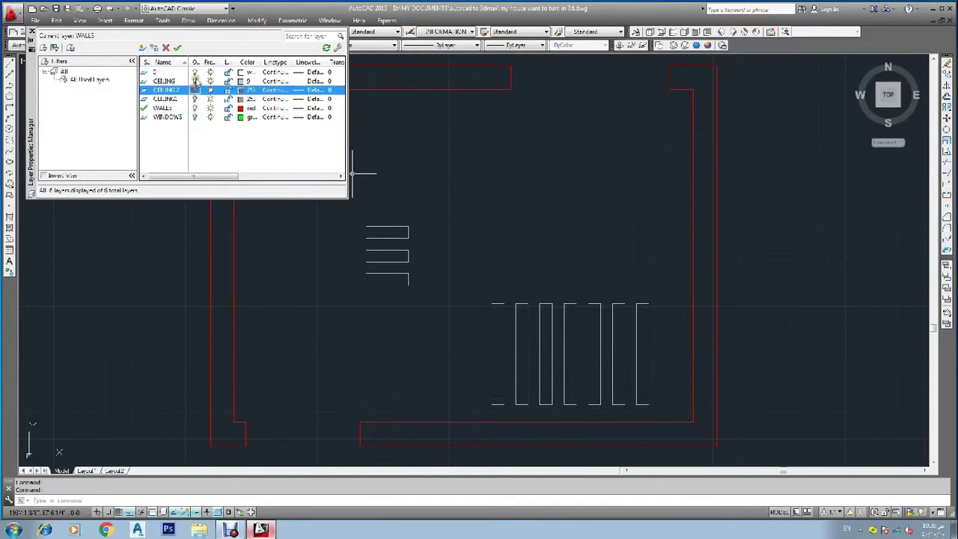
{"action": "left_click", "coordinate": [195, 81]}
{"action": "left_click", "coordinate": [31, 35]}
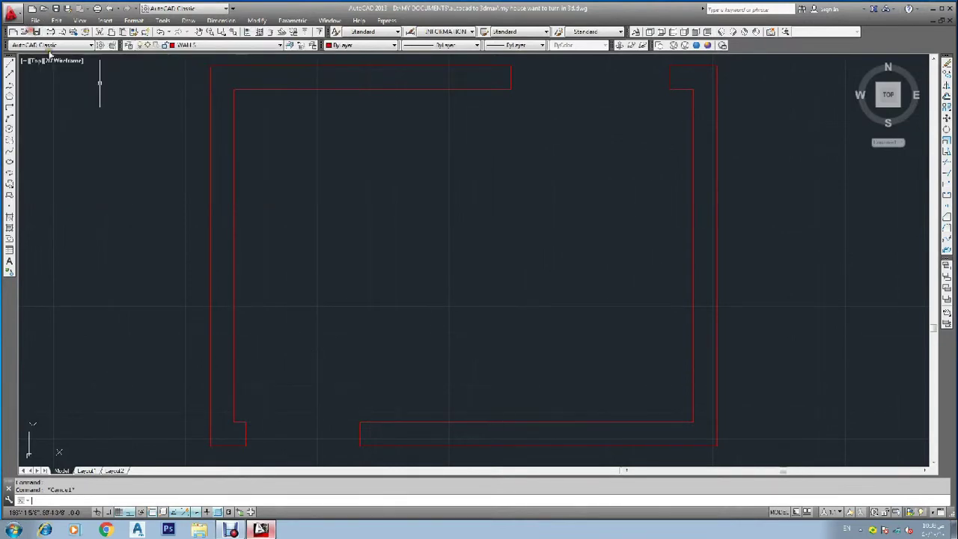
Erase the two short wall end lines at the opening in the upper wall.
{"action": "type", "text": "e"}
{"action": "key", "text": "Return"}
{"action": "scroll", "coordinate": [459, 112], "scroll_direction": "down", "scroll_amount": 2}
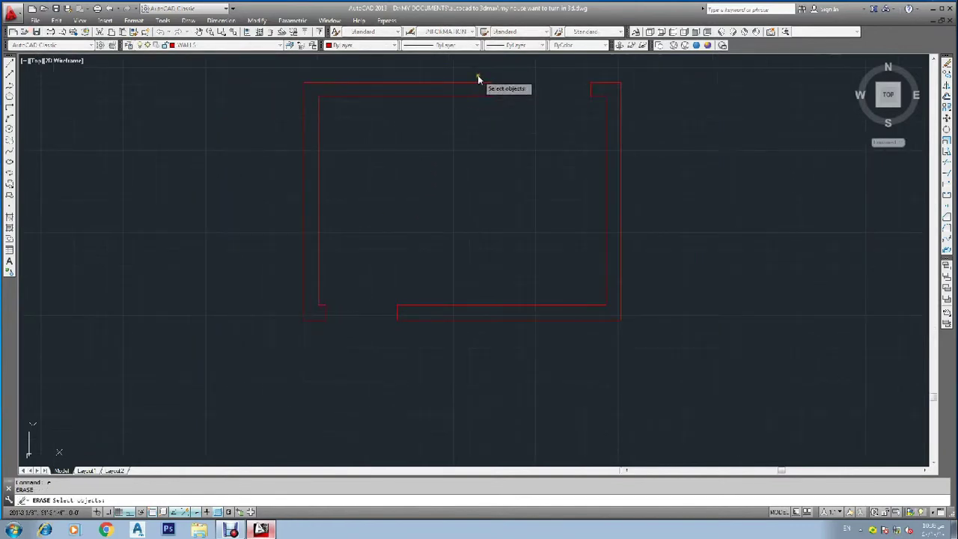
{"action": "left_click", "coordinate": [476, 80]}
{"action": "left_click", "coordinate": [600, 103]}
{"action": "key", "text": "Return"}
{"action": "key", "text": "Return"}
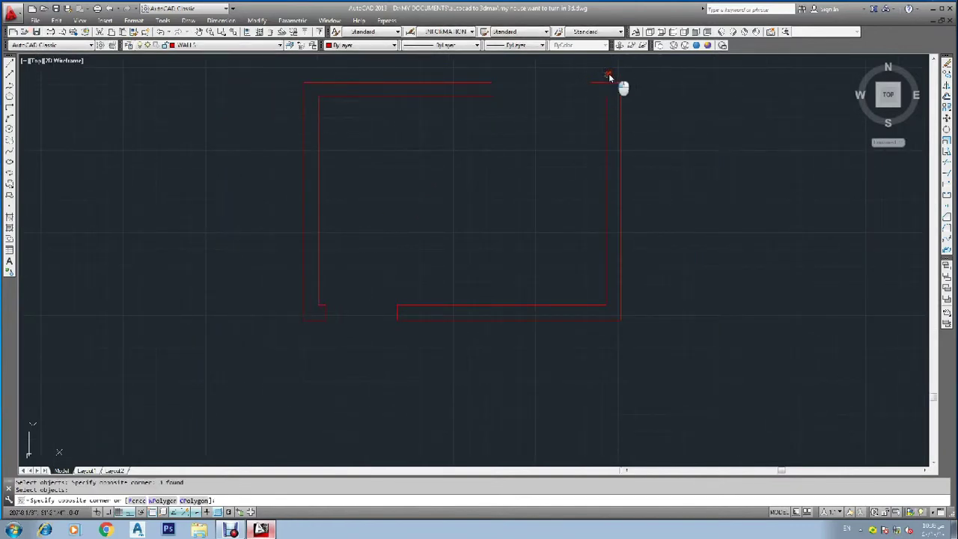
{"action": "left_click", "coordinate": [607, 87]}
{"action": "key", "text": "Escape"}
Erase the short wall end lines at the opening in the lower wall.
{"action": "key", "text": "Return"}
{"action": "left_click", "coordinate": [286, 293]}
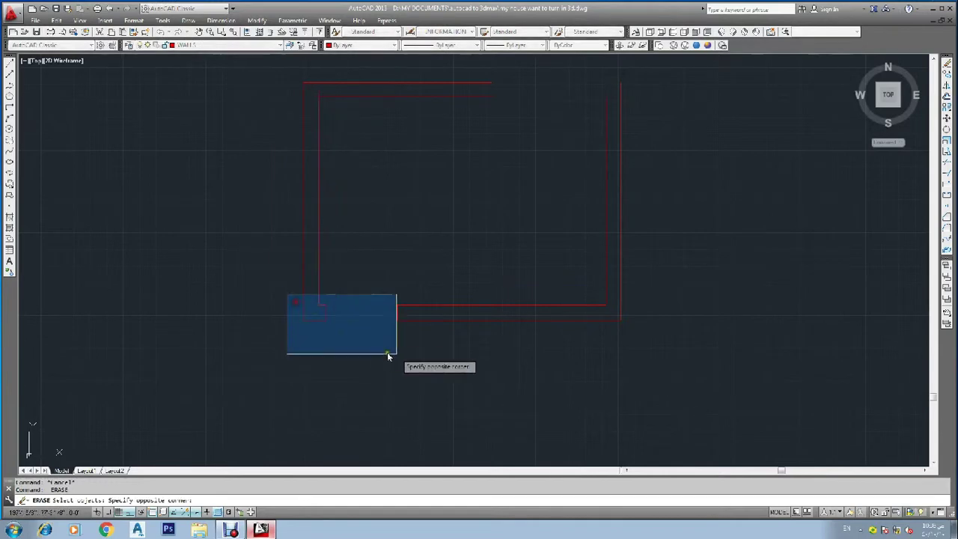
{"action": "key", "text": "Escape"}
Extend the upper and lower wall lines across both openings to close the inner and outer outlines.
{"action": "type", "text": "ex"}
{"action": "key", "text": "Return"}
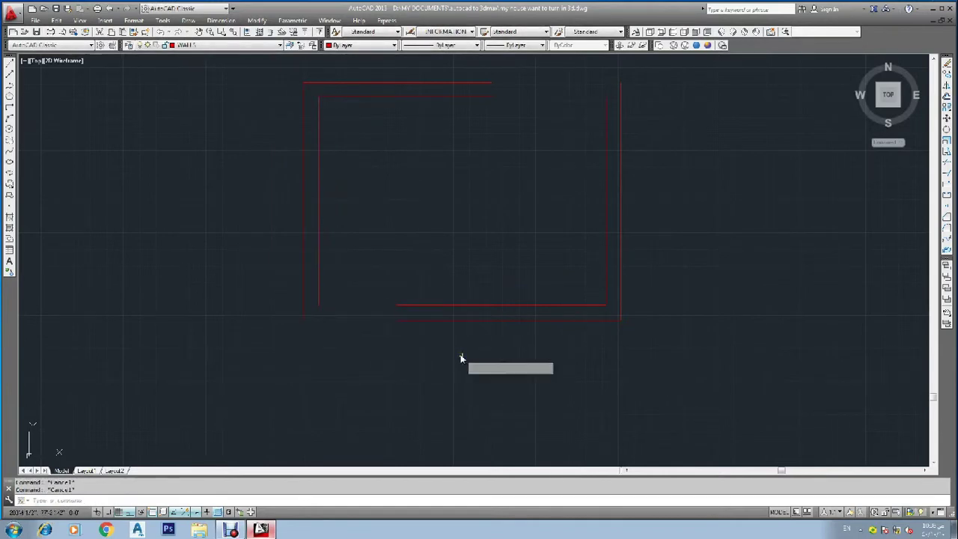
{"action": "key", "text": "Return"}
{"action": "left_click", "coordinate": [462, 274]}
{"action": "left_click", "coordinate": [402, 368]}
{"action": "left_click", "coordinate": [470, 83]}
{"action": "key", "text": "Return"}
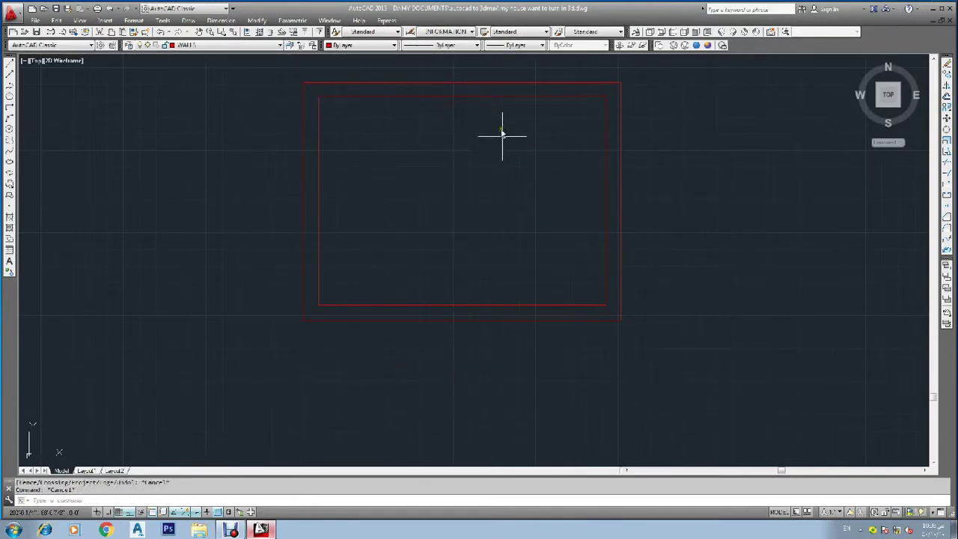
Draw diagonal lines joining the inner and outer wall corners at the upper-right and lower-left of the plan.
{"action": "type", "text": "l"}
{"action": "key", "text": "Return"}
{"action": "left_click", "coordinate": [606, 96]}
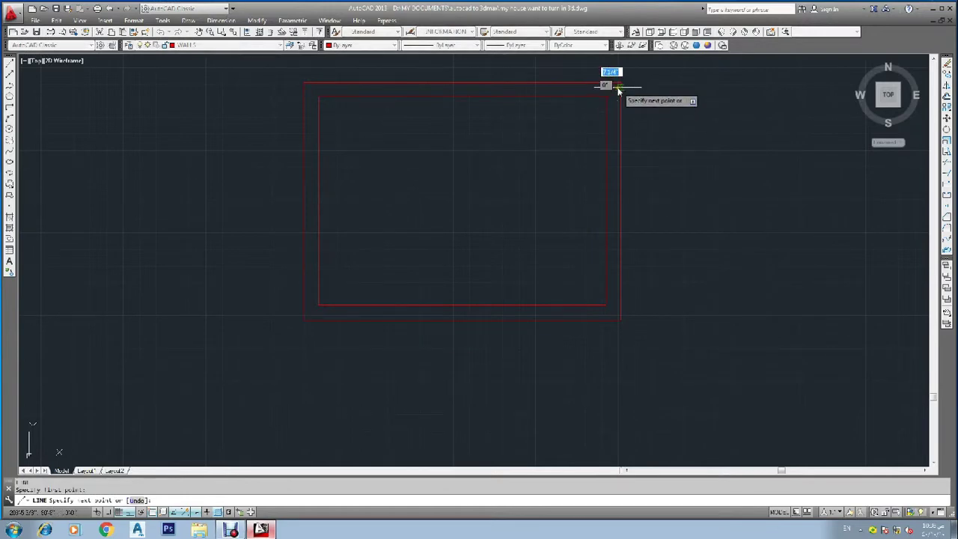
{"action": "left_click", "coordinate": [619, 84]}
{"action": "key", "text": "Escape"}
{"action": "key", "text": "Return"}
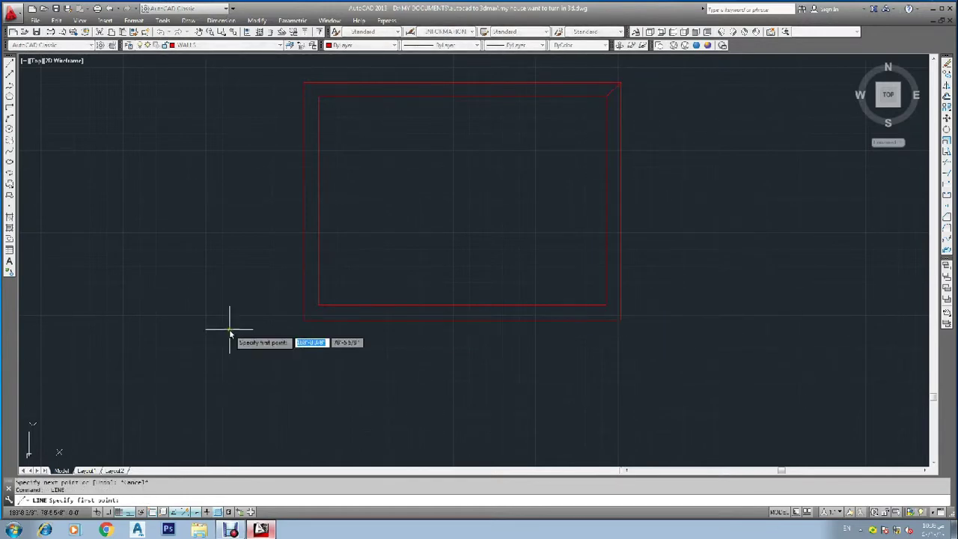
{"action": "left_click", "coordinate": [319, 305]}
{"action": "left_click", "coordinate": [305, 321]}
{"action": "key", "text": "Escape"}
{"action": "key", "text": "Escape"}
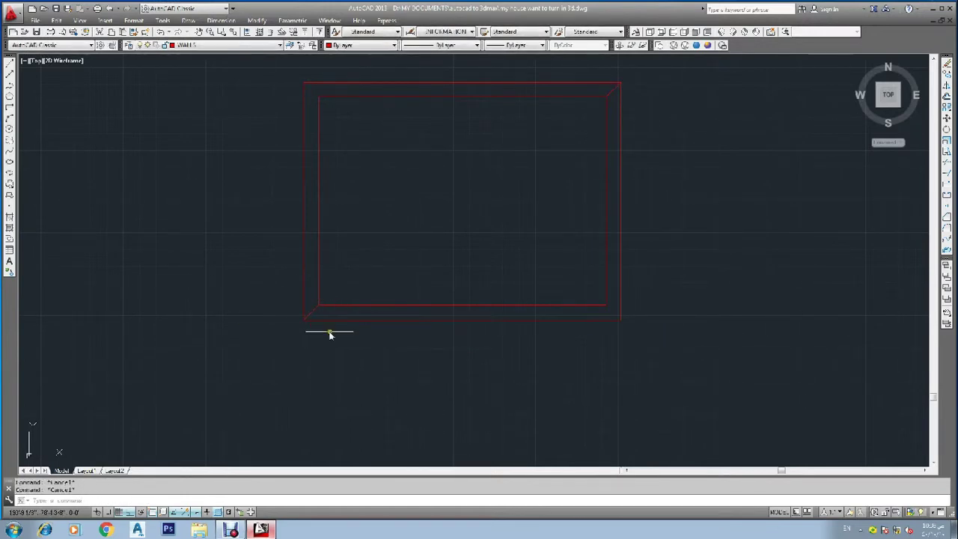
Create boundary polylines from the wall areas between the inner and outer outlines.
{"action": "type", "text": "bo"}
{"action": "key", "text": "Return"}
{"action": "left_click", "coordinate": [389, 320]}
{"action": "key", "text": "Return"}
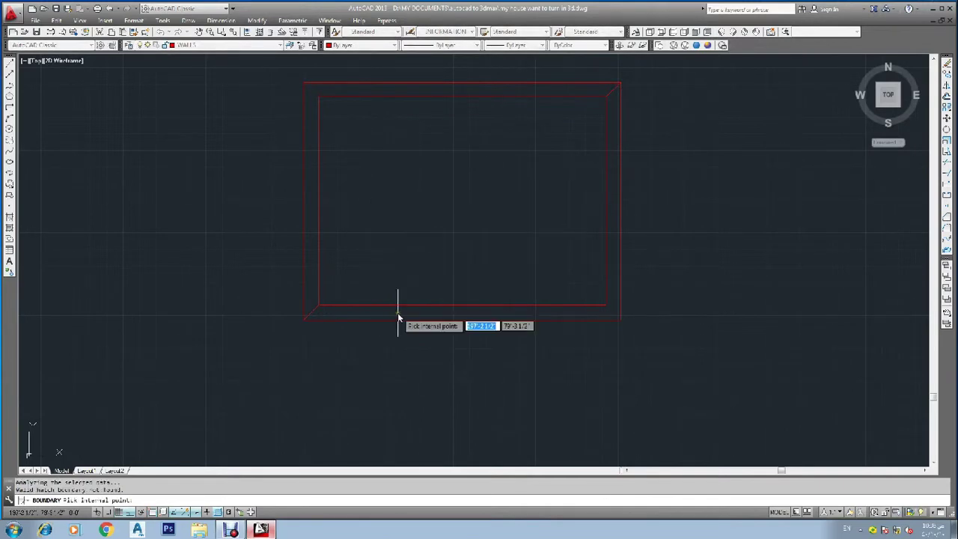
{"action": "key", "text": "Return"}
{"action": "key", "text": "Return"}
{"action": "key", "text": "Return"}
{"action": "left_click", "coordinate": [393, 315]}
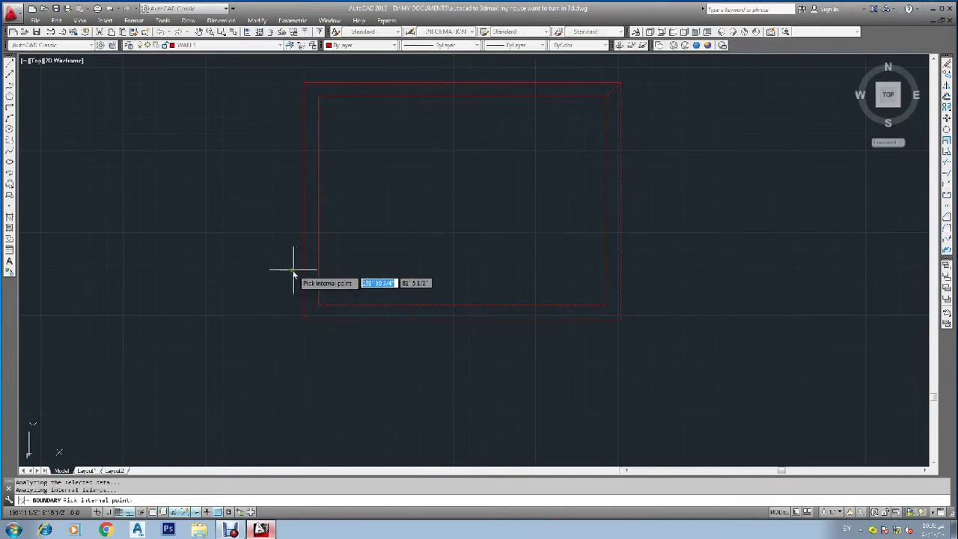
{"action": "key", "text": "Return"}
{"action": "key", "text": "Escape"}
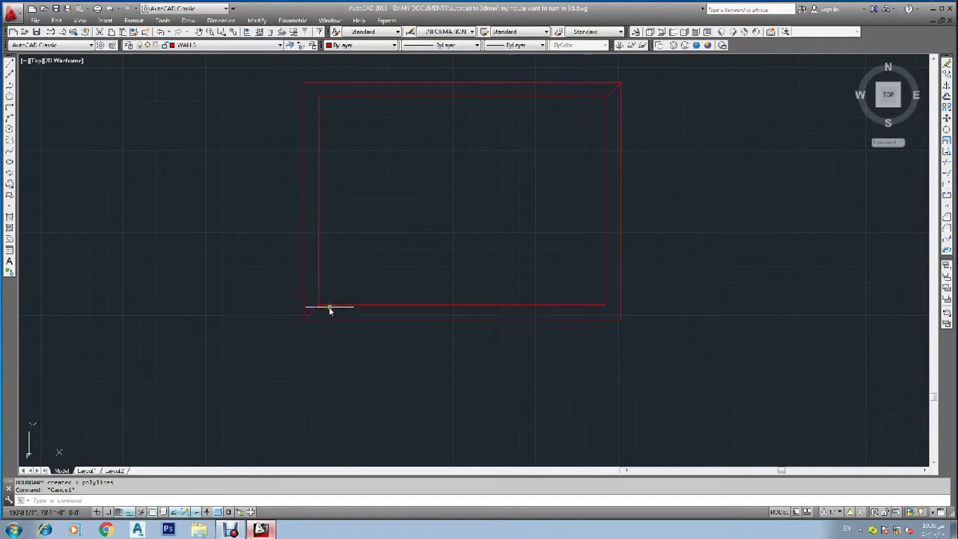
{"action": "key", "text": "Escape"}
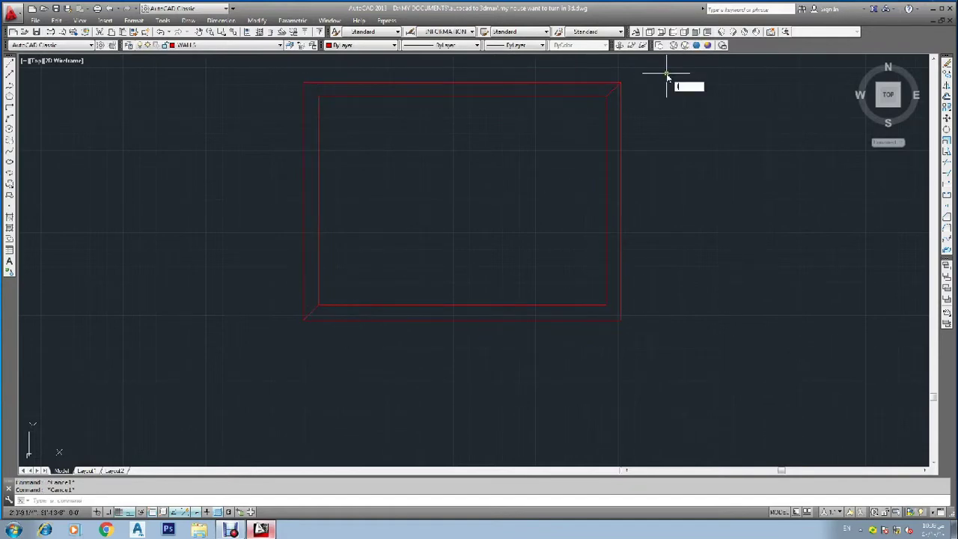
Turn the CEILING1 layer back on and keep WALLS as the current layer.
{"action": "type", "text": "la"}
{"action": "key", "text": "Return"}
{"action": "left_click", "coordinate": [191, 99]}
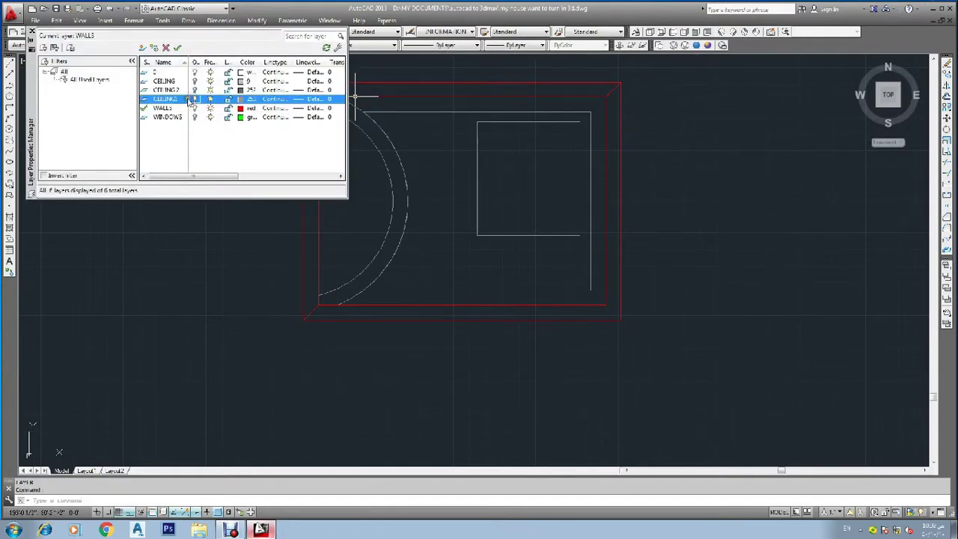
{"action": "left_click", "coordinate": [32, 34]}
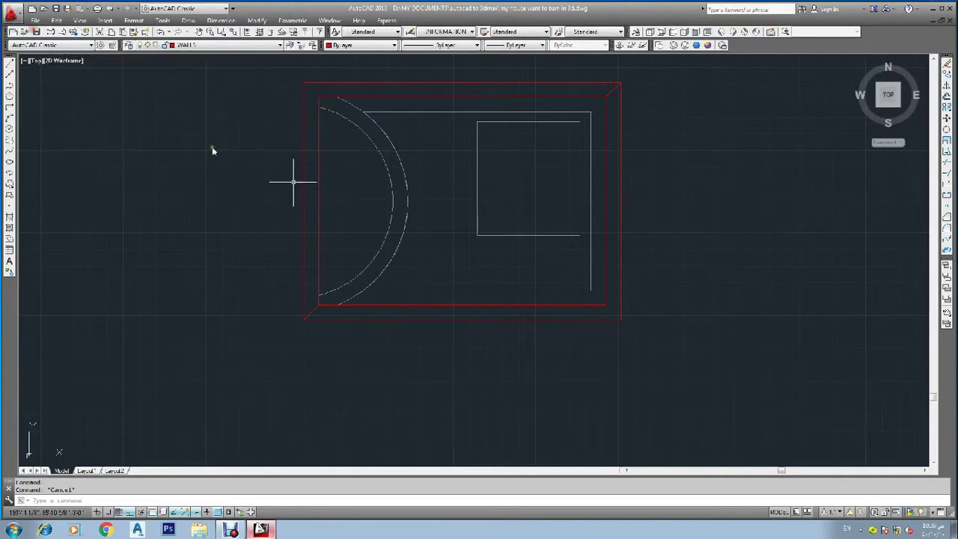
Create boundary polylines for the main ceiling area with its inner rectangle and for the border strip along the walls.
{"action": "type", "text": "o"}
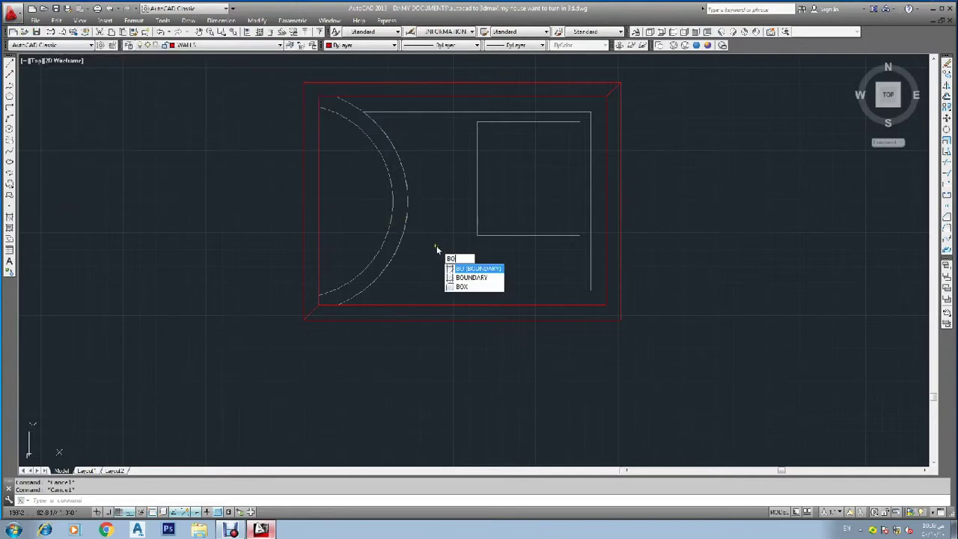
{"action": "key", "text": "Return"}
{"action": "key", "text": "Escape"}
{"action": "key", "text": "Escape"}
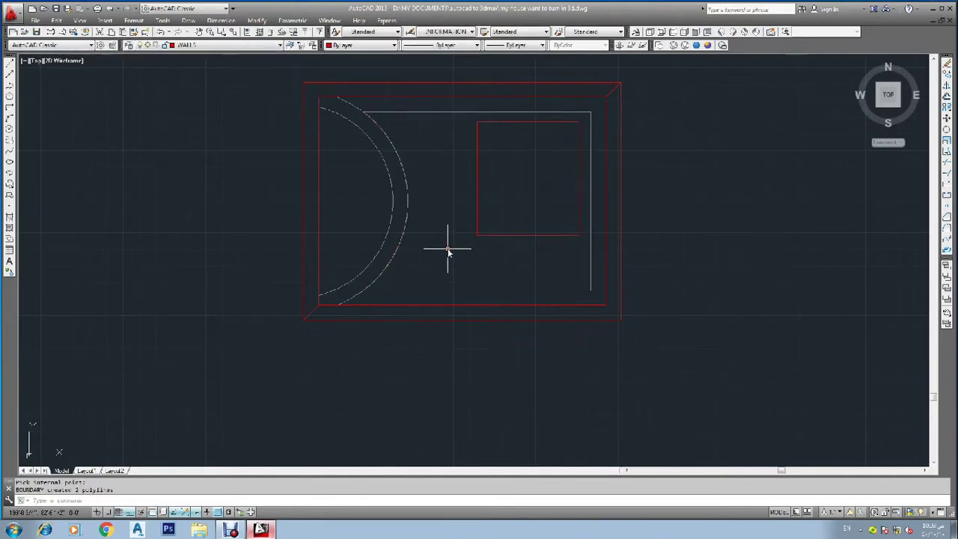
{"action": "key", "text": "Return"}
{"action": "left_click", "coordinate": [366, 300]}
{"action": "key", "text": "Return"}
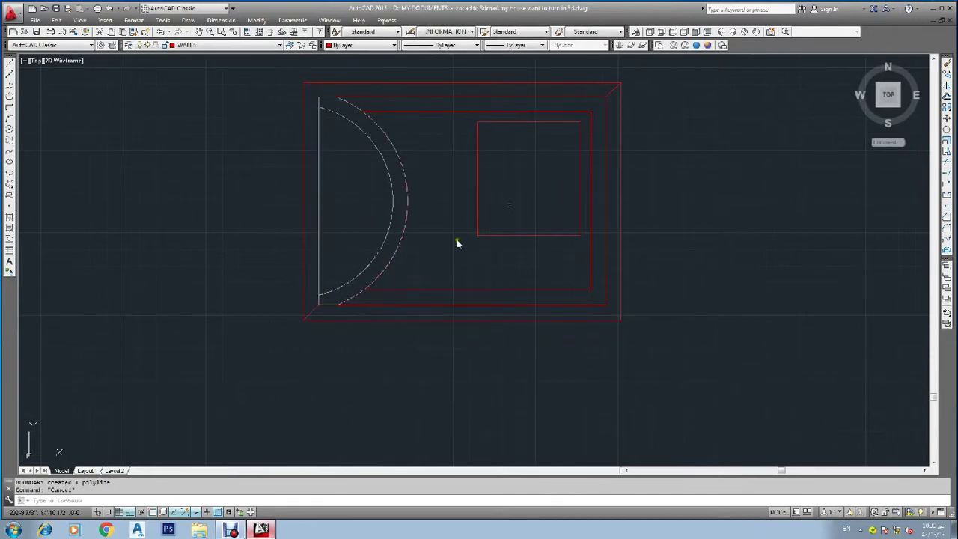
Switch to the SW Isometric view and extrude the half-round ceiling profile 5 inches downward.
{"action": "left_click", "coordinate": [721, 32]}
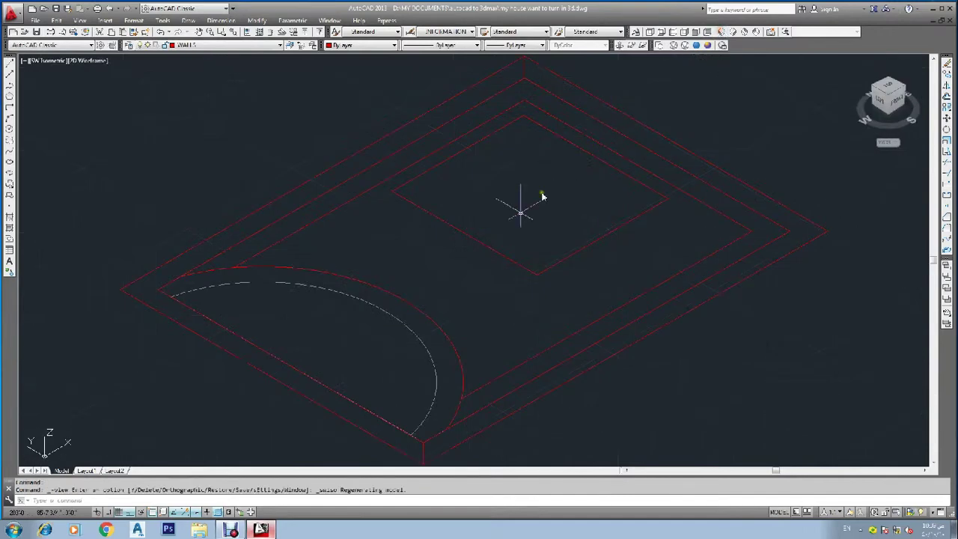
{"action": "type", "text": "xt"}
{"action": "key", "text": "Return"}
{"action": "left_click", "coordinate": [428, 364]}
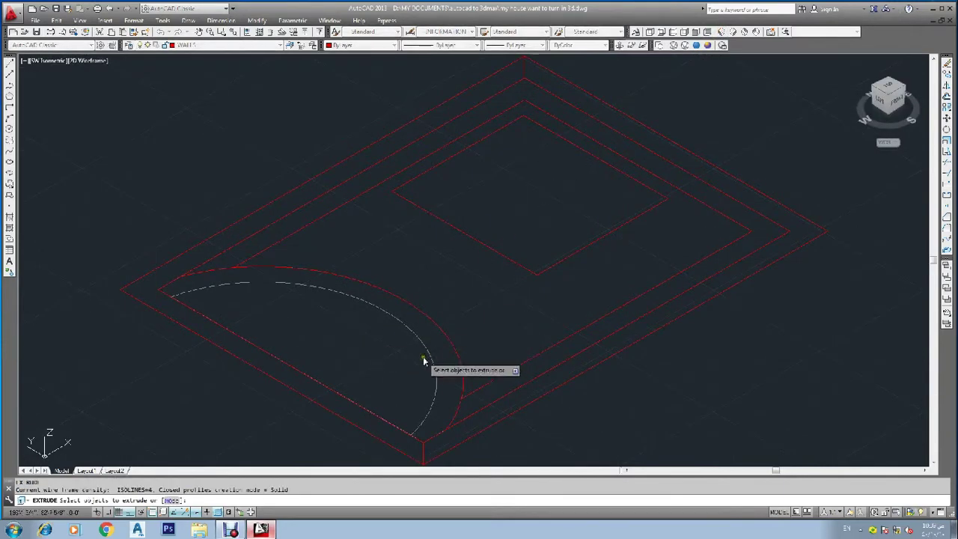
{"action": "scroll", "coordinate": [431, 365], "scroll_direction": "down", "scroll_amount": 3}
{"action": "key", "text": "Return"}
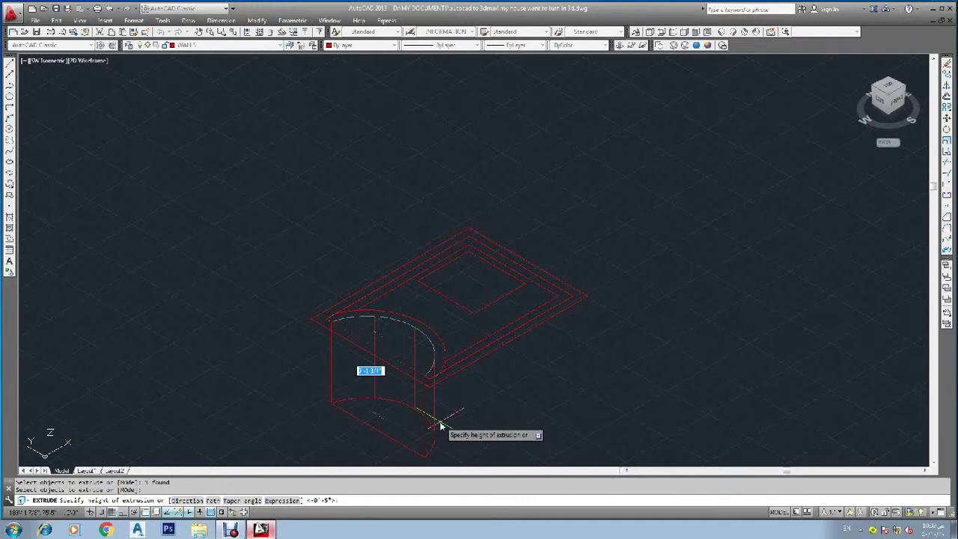
{"action": "key", "text": "Escape"}
Extrude the ceiling border strip along the walls 2 inches downward.
{"action": "key", "text": "Return"}
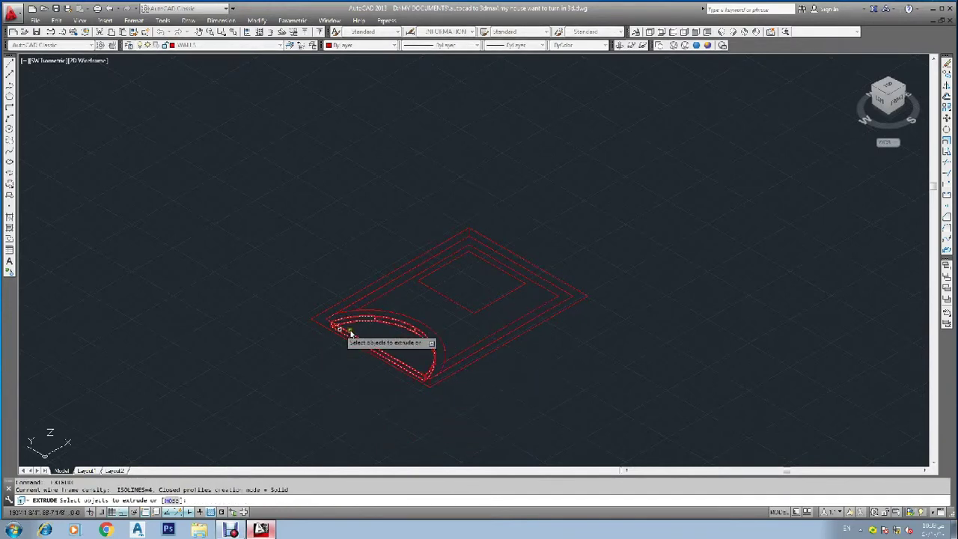
{"action": "scroll", "coordinate": [330, 324], "scroll_direction": "up", "scroll_amount": 5}
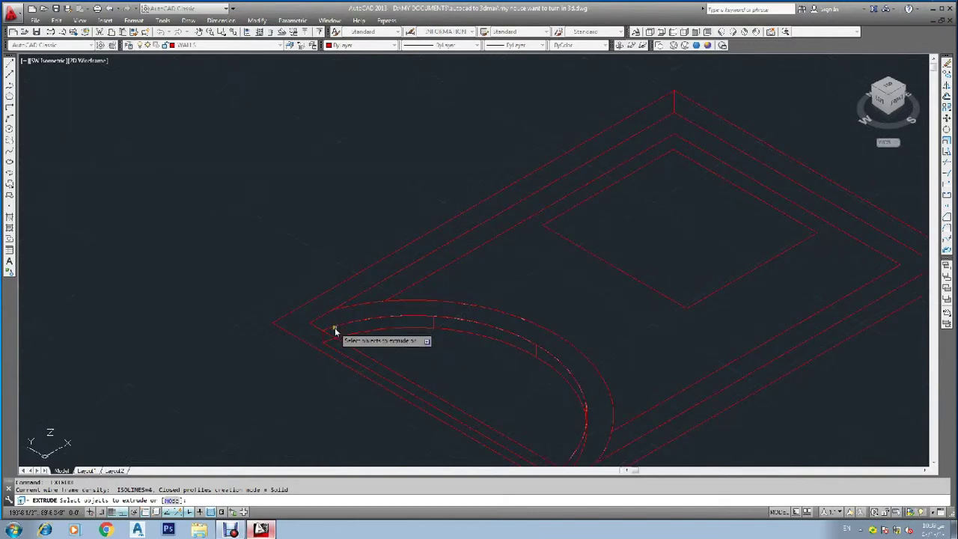
{"action": "scroll", "coordinate": [332, 310], "scroll_direction": "up", "scroll_amount": 2}
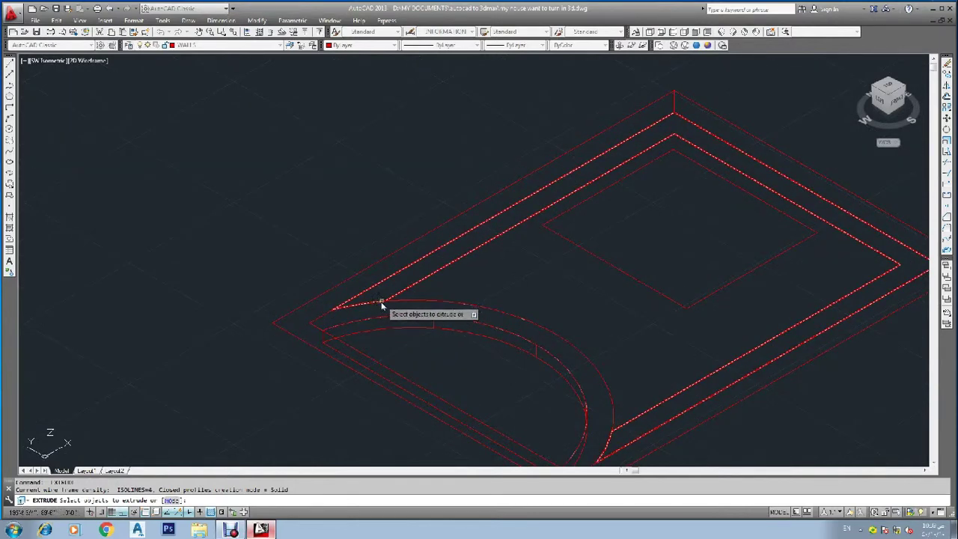
{"action": "left_click", "coordinate": [405, 291]}
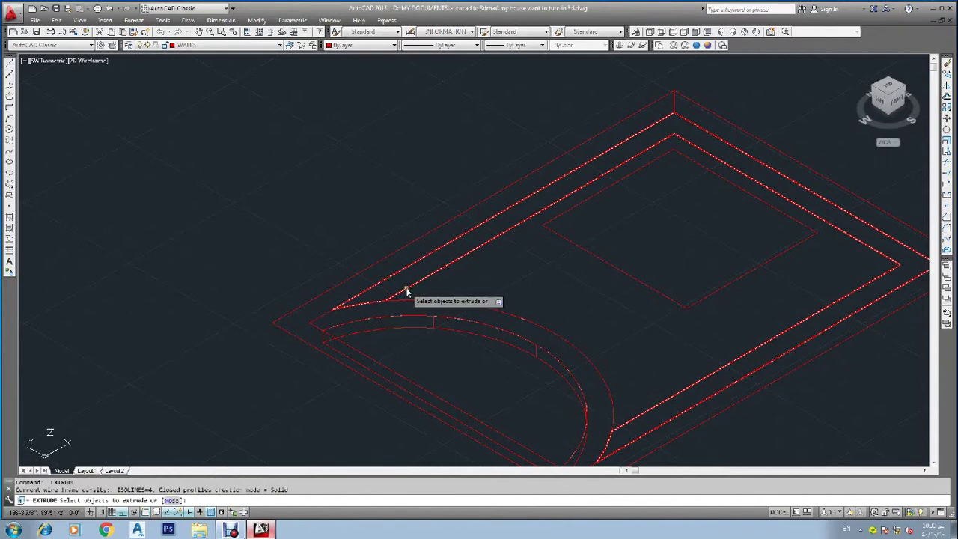
{"action": "key", "text": "Return"}
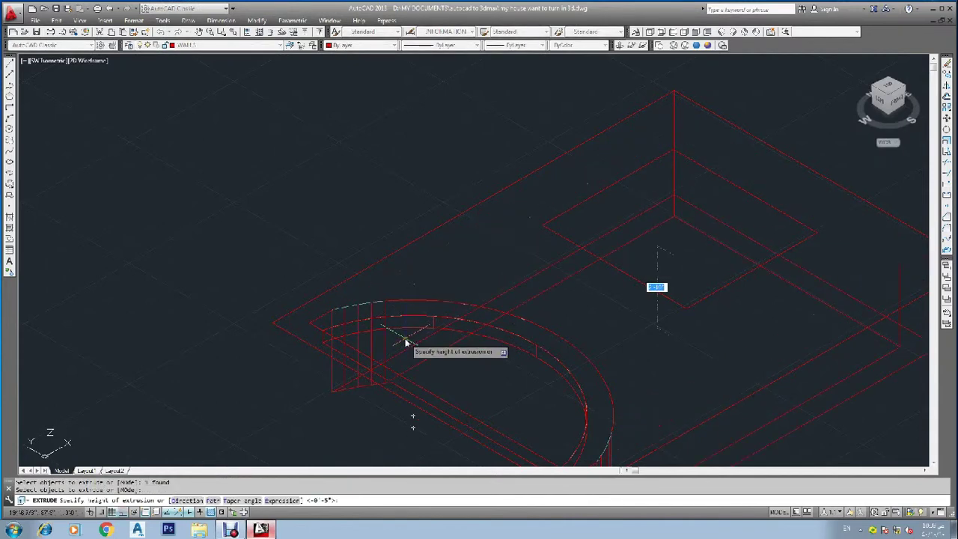
{"action": "type", "text": "2"}
{"action": "key", "text": "Return"}
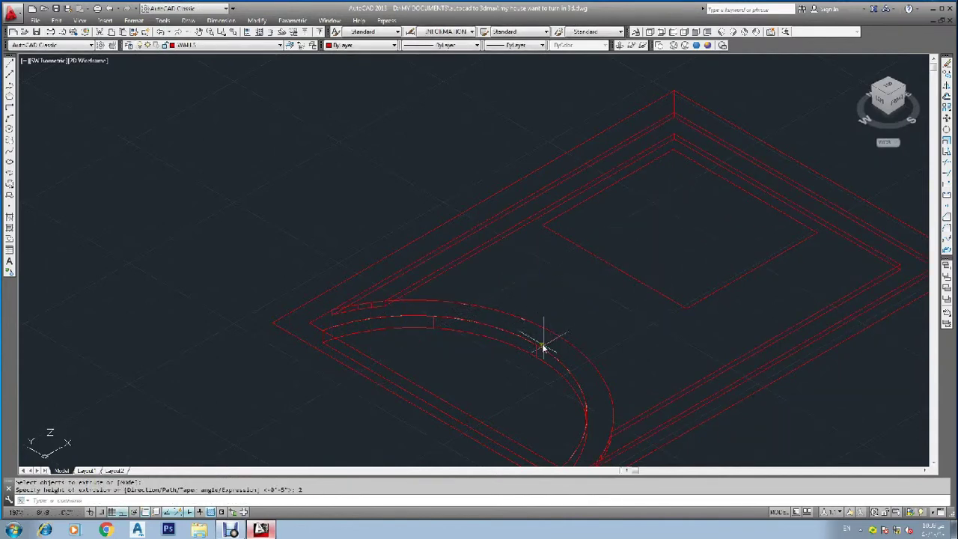
Extrude the main ceiling outline between the border strip and the arc 1 inch downward.
{"action": "key", "text": "Return"}
{"action": "left_click", "coordinate": [614, 423]}
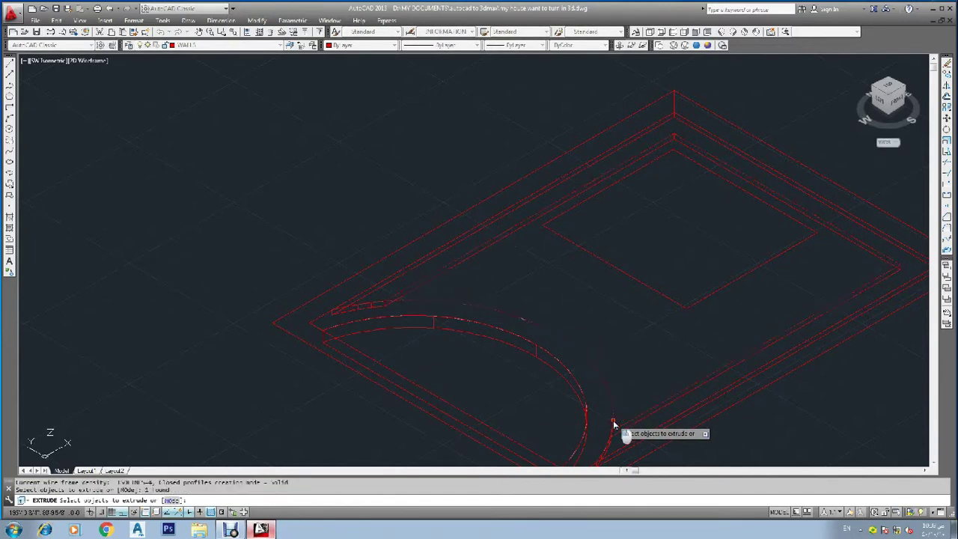
{"action": "key", "text": "Return"}
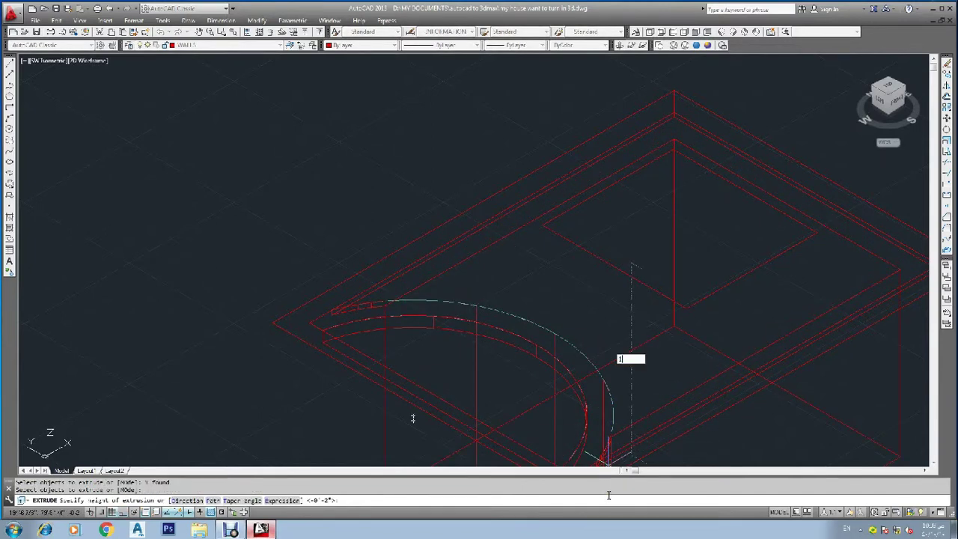
{"action": "type", "text": "1"}
{"action": "key", "text": "Return"}
{"action": "type", "text": "o"}
{"action": "key", "text": "Return"}
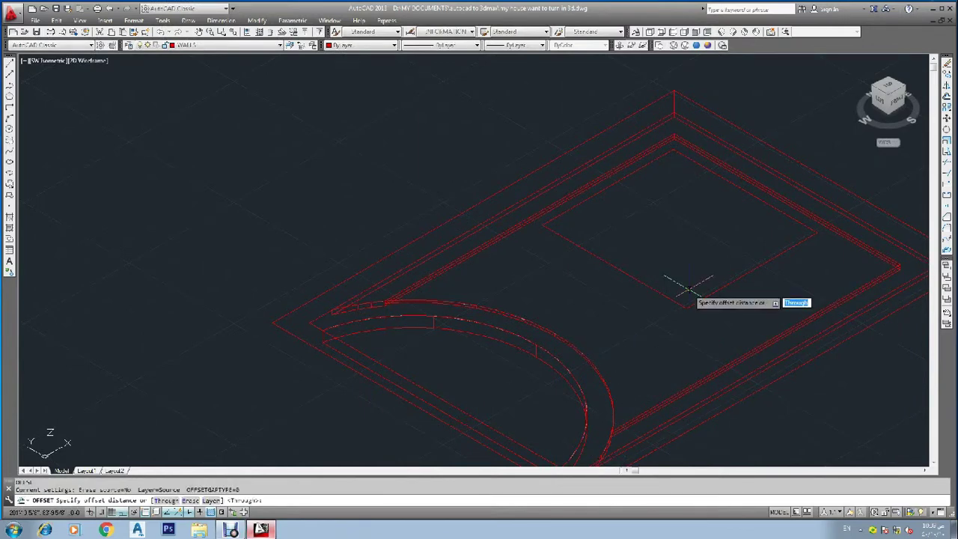
{"action": "key", "text": "Escape"}
{"action": "key", "text": "Escape"}
Offset the ceiling's inner rectangle inward by 4 inches.
{"action": "type", "text": "o"}
{"action": "key", "text": "Return"}
{"action": "type", "text": "4"}
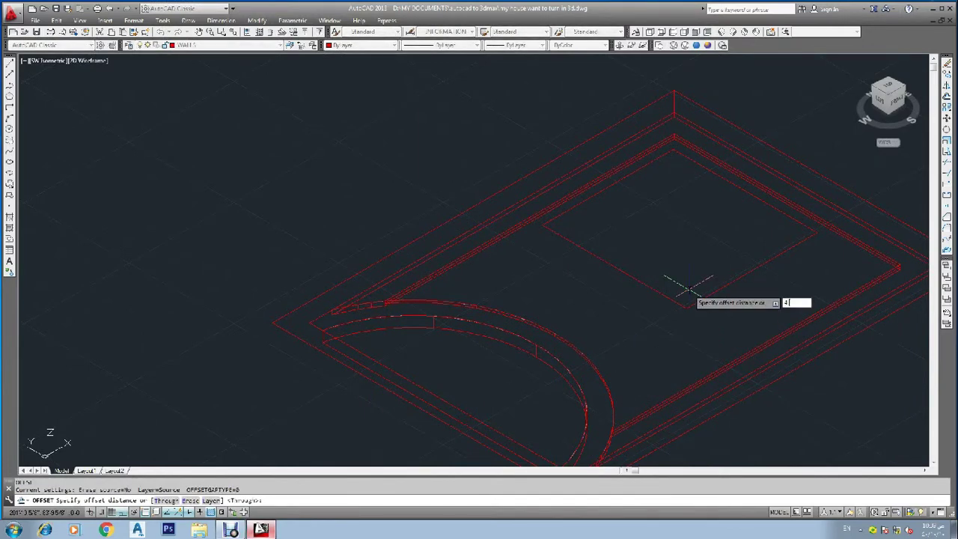
{"action": "key", "text": "Return"}
{"action": "left_click", "coordinate": [666, 298]}
{"action": "left_click", "coordinate": [729, 225]}
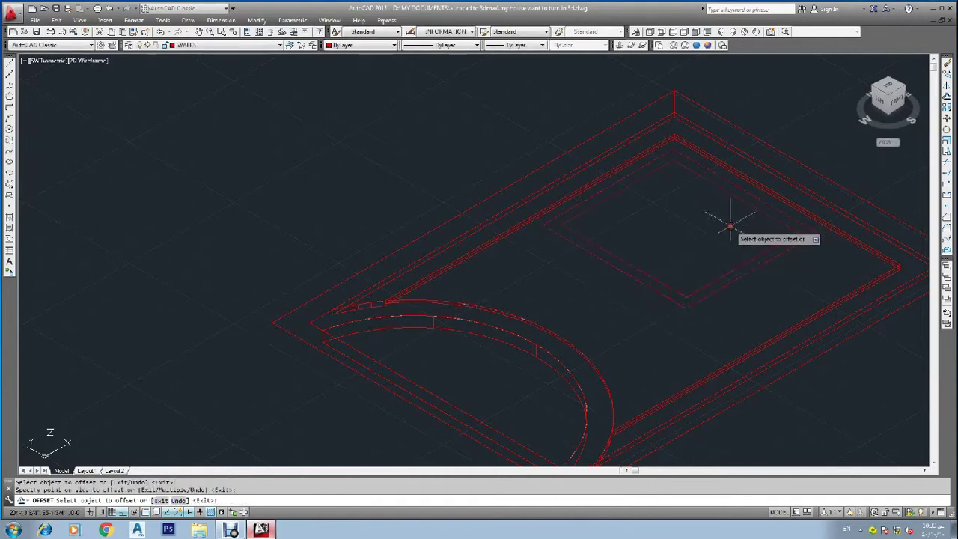
Extrude the outer rectangle in the middle of the ceiling 2 inches downward.
{"action": "key", "text": "Escape"}
{"action": "key", "text": "Escape"}
{"action": "type", "text": "xt"}
{"action": "key", "text": "Return"}
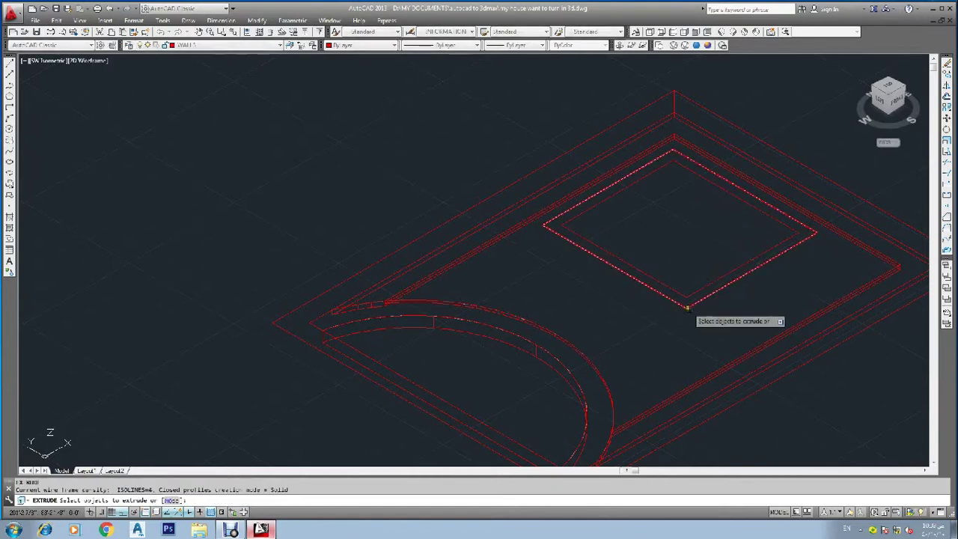
{"action": "left_click", "coordinate": [677, 315]}
{"action": "key", "text": "Return"}
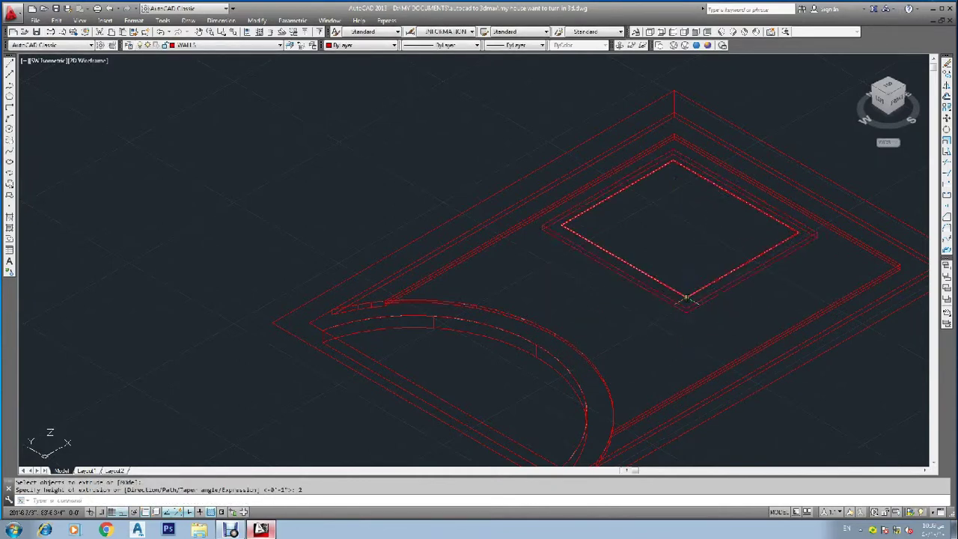
Extrude the inner offset rectangle 2 inches downward as well.
{"action": "left_click", "coordinate": [685, 293]}
{"action": "key", "text": "Return"}
{"action": "left_click", "coordinate": [687, 297]}
{"action": "key", "text": "Return"}
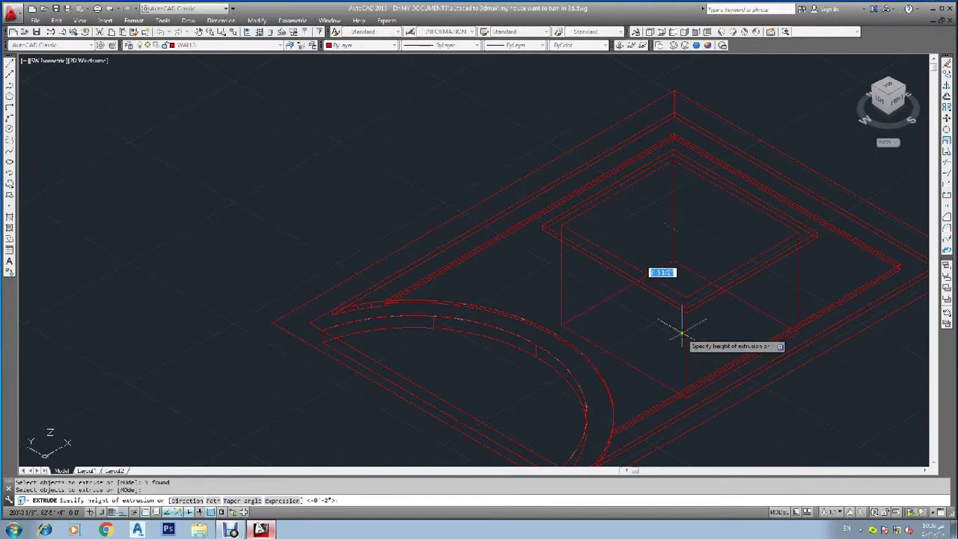
{"action": "key", "text": "Escape"}
{"action": "key", "text": "Escape"}
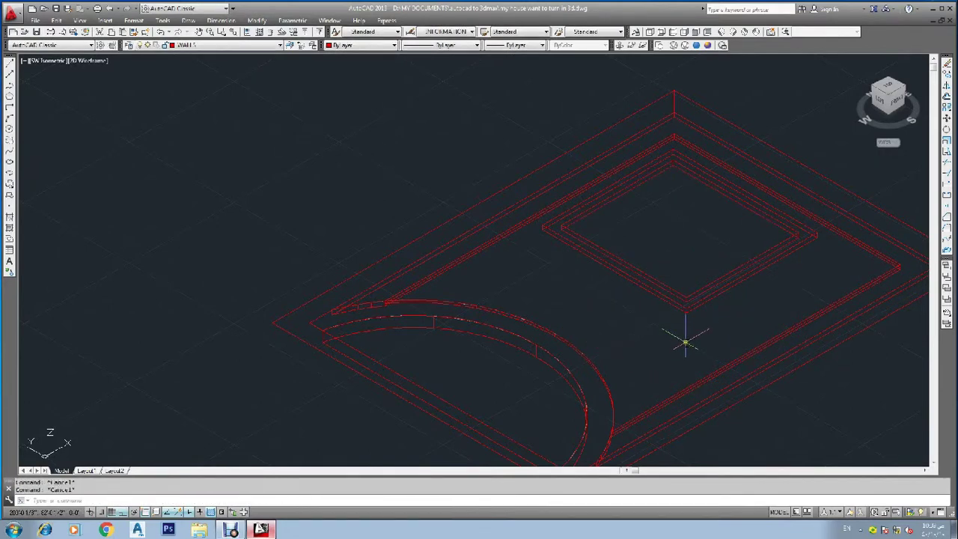
Move the outer rectangular solid 2 inches straight down from its front corner.
{"action": "key", "text": "Return"}
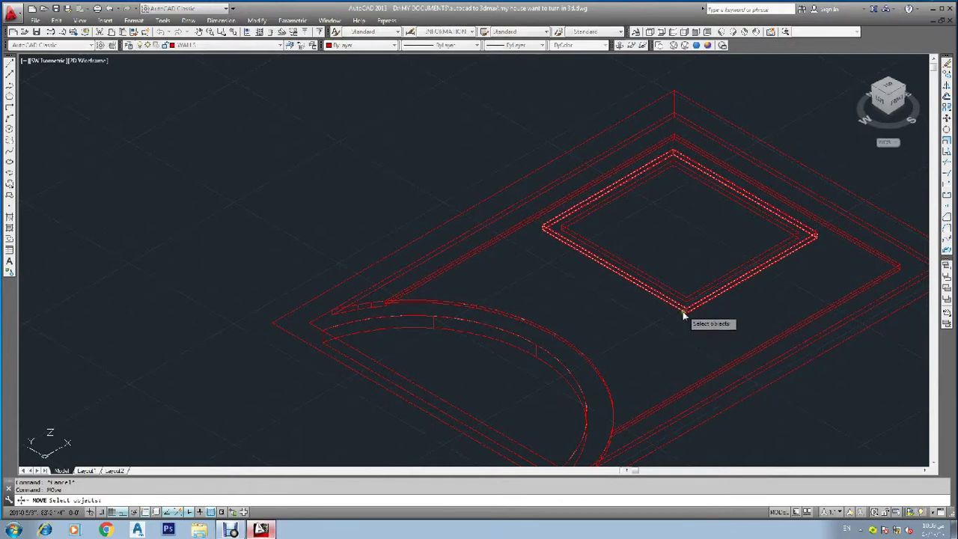
{"action": "left_click", "coordinate": [685, 313]}
{"action": "scroll", "coordinate": [684, 313], "scroll_direction": "up", "scroll_amount": 4}
{"action": "key", "text": "Return"}
{"action": "left_click", "coordinate": [688, 312]}
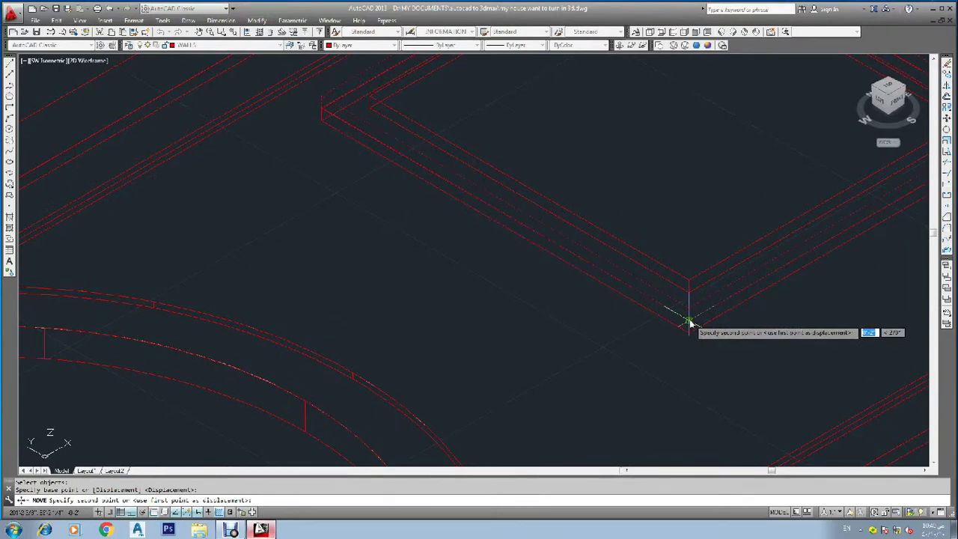
{"action": "type", "text": "2"}
{"action": "key", "text": "Return"}
{"action": "key", "text": "Escape"}
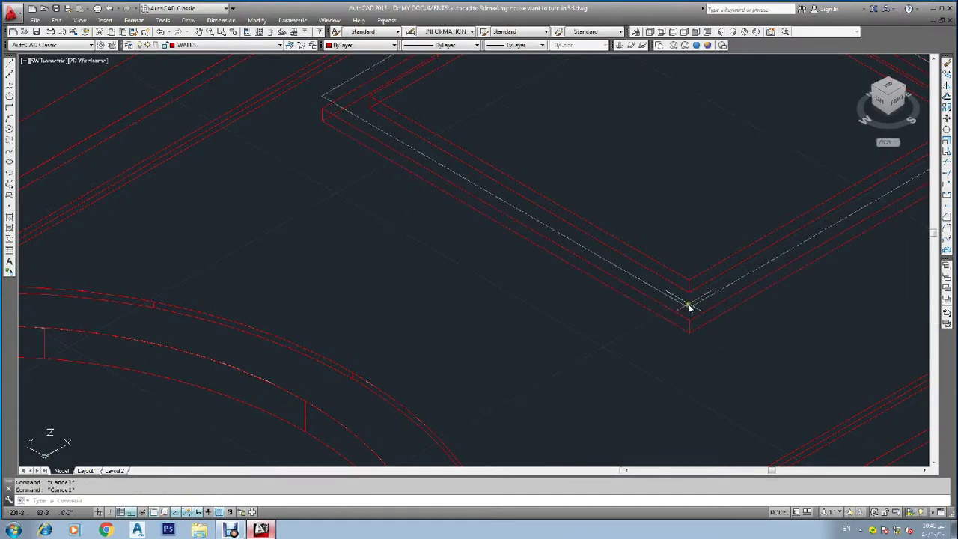
Delete the leftover flat rectangle outlines above the lowered outer rectangular solid.
{"action": "left_click", "coordinate": [690, 309]}
{"action": "mouse_move", "coordinate": [690, 310]}
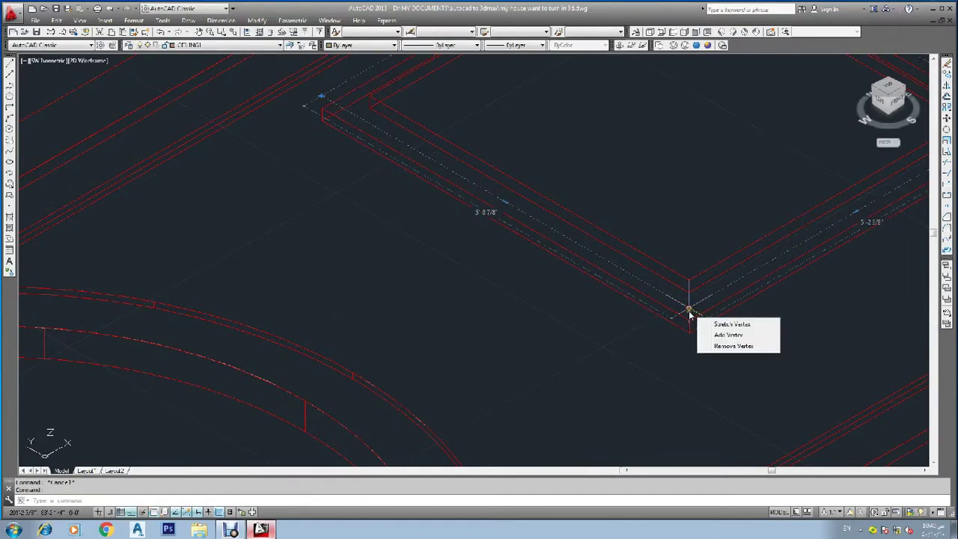
{"action": "key", "text": "Delete"}
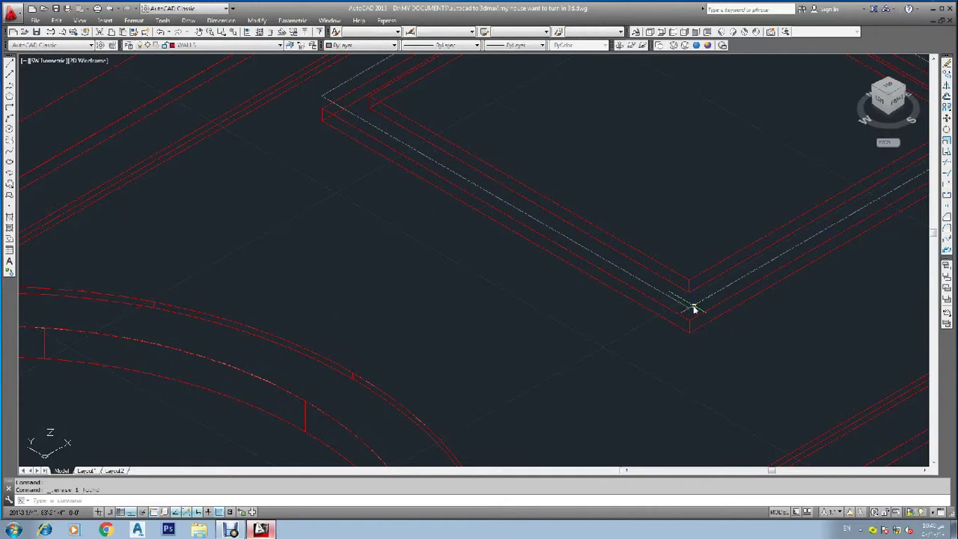
{"action": "left_click", "coordinate": [689, 311]}
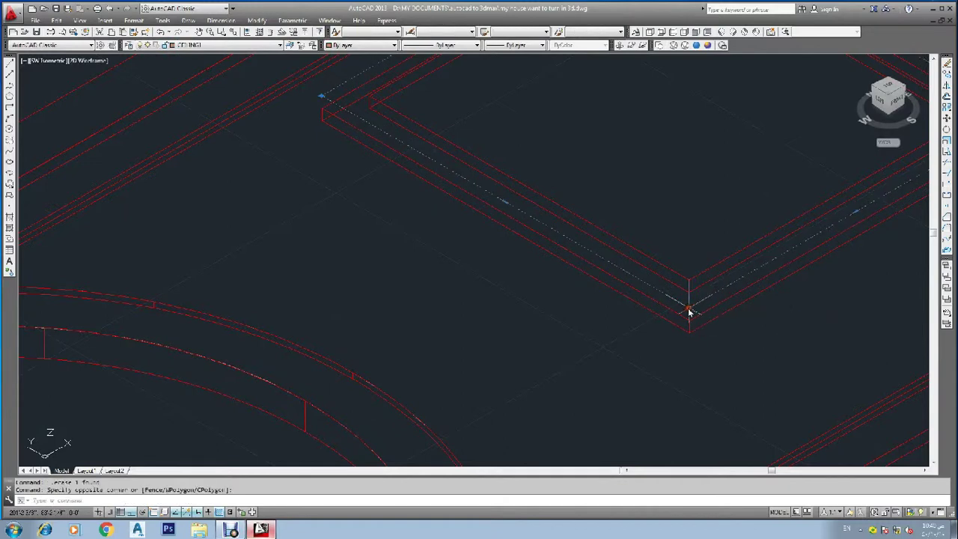
{"action": "mouse_move", "coordinate": [689, 311]}
{"action": "key", "text": "Escape"}
{"action": "key", "text": "Escape"}
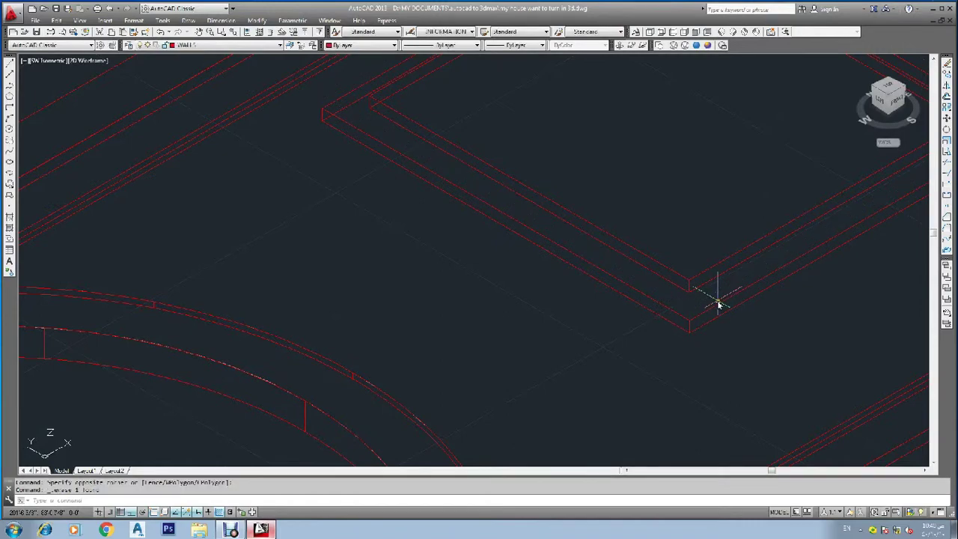
Create a closed boundary from the curved strip between the half-round ceiling part and the outer arc.
{"action": "scroll", "coordinate": [717, 301], "scroll_direction": "down", "scroll_amount": 6}
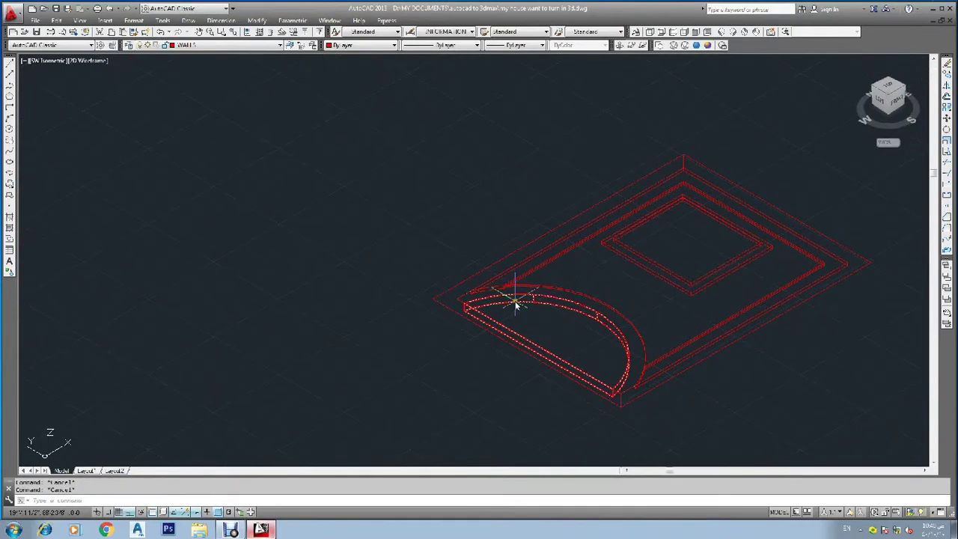
{"action": "scroll", "coordinate": [528, 295], "scroll_direction": "up", "scroll_amount": 2}
{"action": "scroll", "coordinate": [628, 301], "scroll_direction": "down", "scroll_amount": 2}
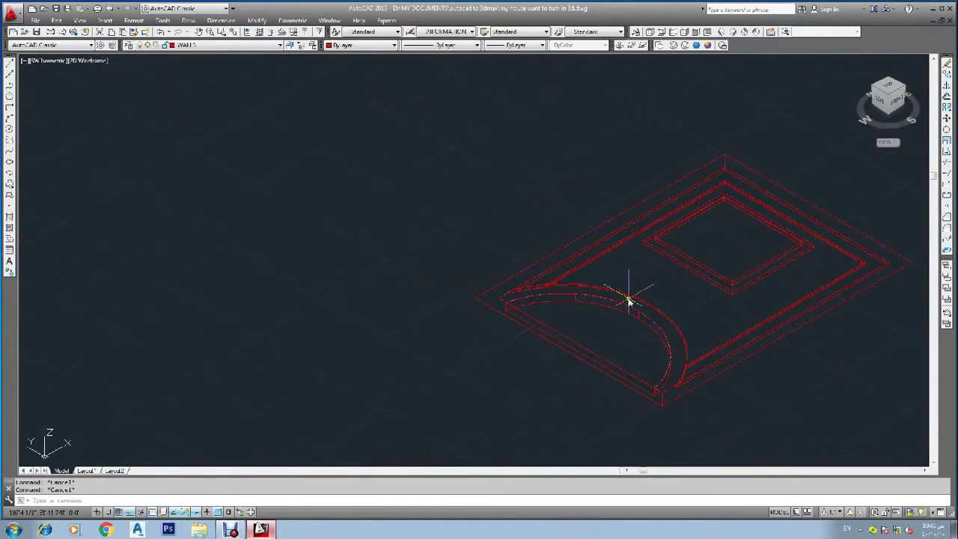
{"action": "key", "text": "Return"}
{"action": "key", "text": "Return"}
{"action": "left_click", "coordinate": [676, 376]}
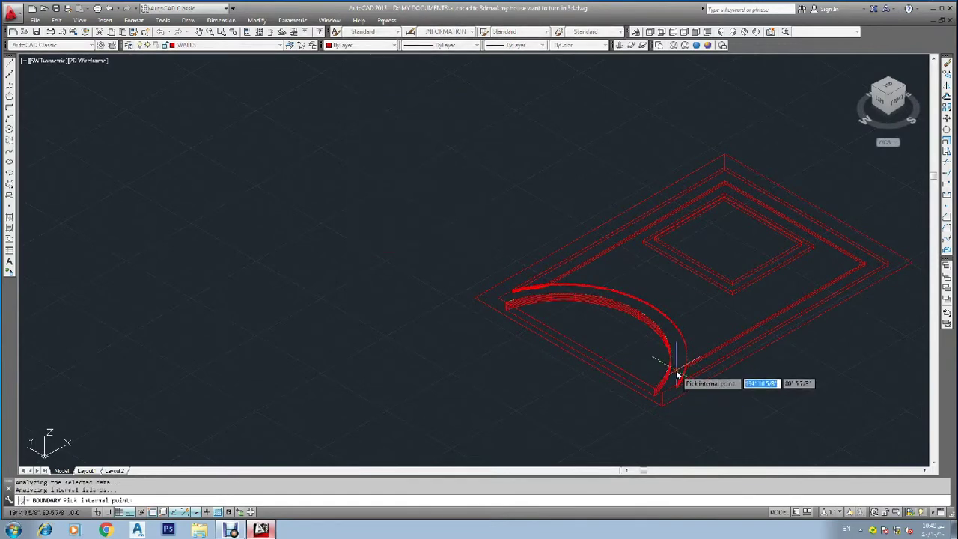
{"action": "key", "text": "Return"}
Extrude the curved strip boundary 3 inches downward.
{"action": "type", "text": "e"}
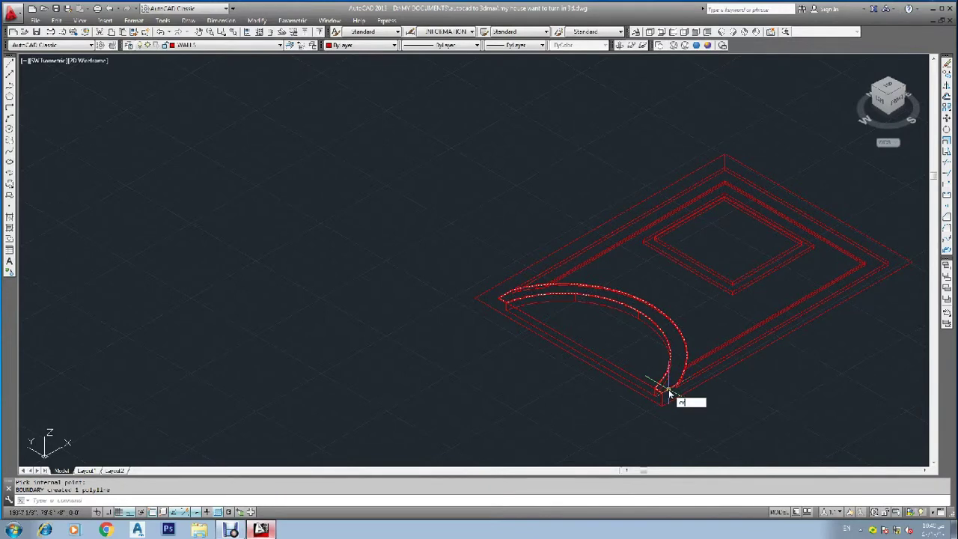
{"action": "type", "text": "xt"}
{"action": "key", "text": "Return"}
{"action": "left_click", "coordinate": [669, 389]}
{"action": "key", "text": "Return"}
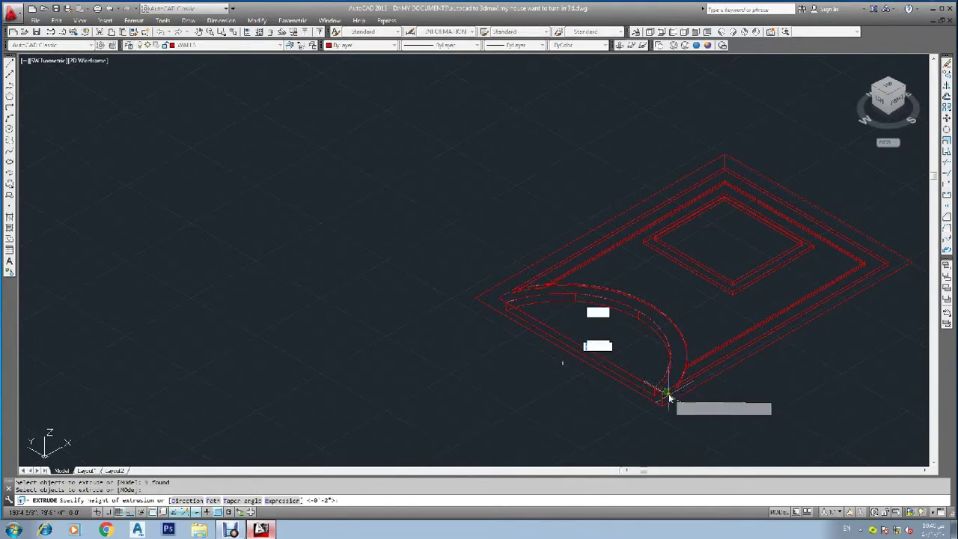
{"action": "key", "text": "Escape"}
{"action": "key", "text": "Escape"}
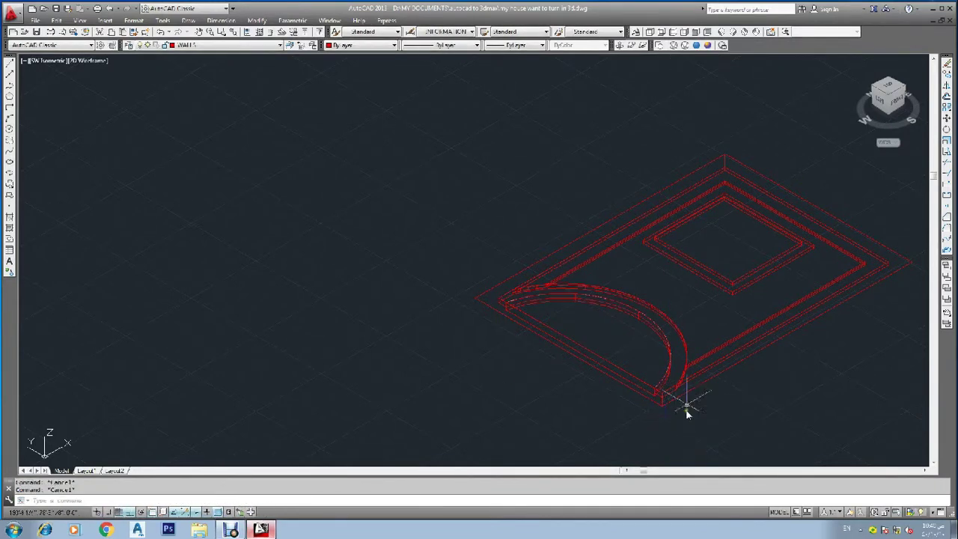
Reassign both nested rectangular ceiling solids from the WALLS layer to a hidden ceiling layer.
{"action": "scroll", "coordinate": [688, 397], "scroll_direction": "up", "scroll_amount": 5}
{"action": "scroll", "coordinate": [687, 384], "scroll_direction": "up", "scroll_amount": 2}
{"action": "scroll", "coordinate": [669, 381], "scroll_direction": "down", "scroll_amount": 4}
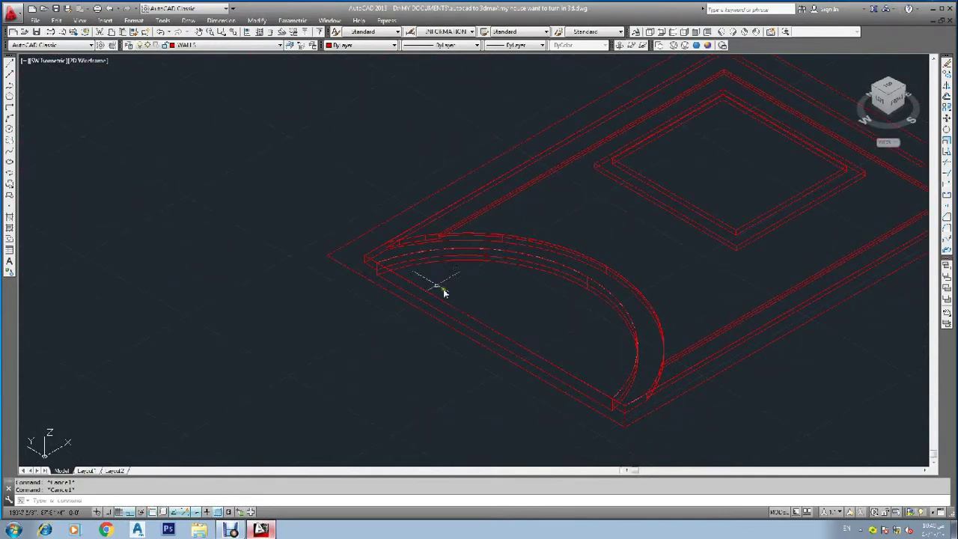
{"action": "scroll", "coordinate": [443, 292], "scroll_direction": "up", "scroll_amount": 3}
{"action": "scroll", "coordinate": [473, 269], "scroll_direction": "down", "scroll_amount": 3}
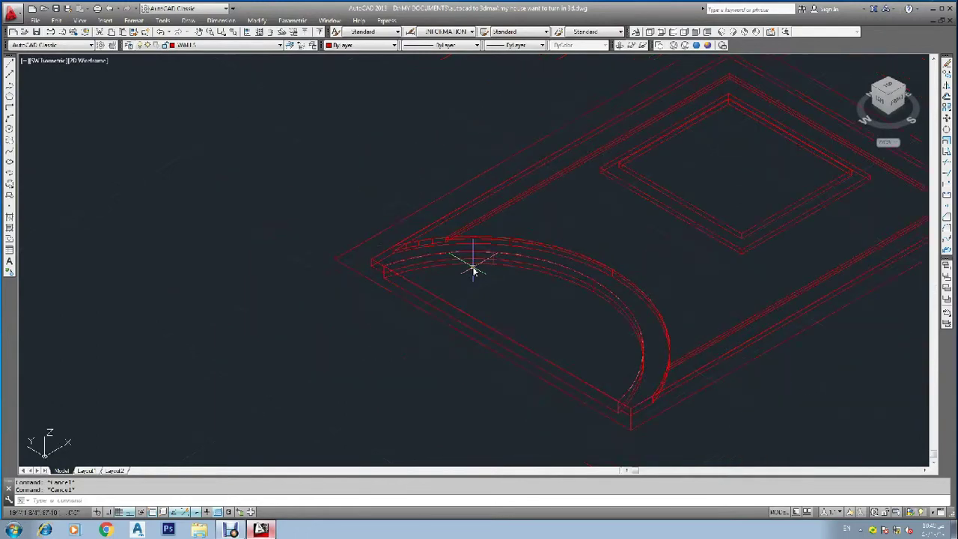
{"action": "scroll", "coordinate": [486, 271], "scroll_direction": "down", "scroll_amount": 4}
{"action": "scroll", "coordinate": [642, 247], "scroll_direction": "up", "scroll_amount": 4}
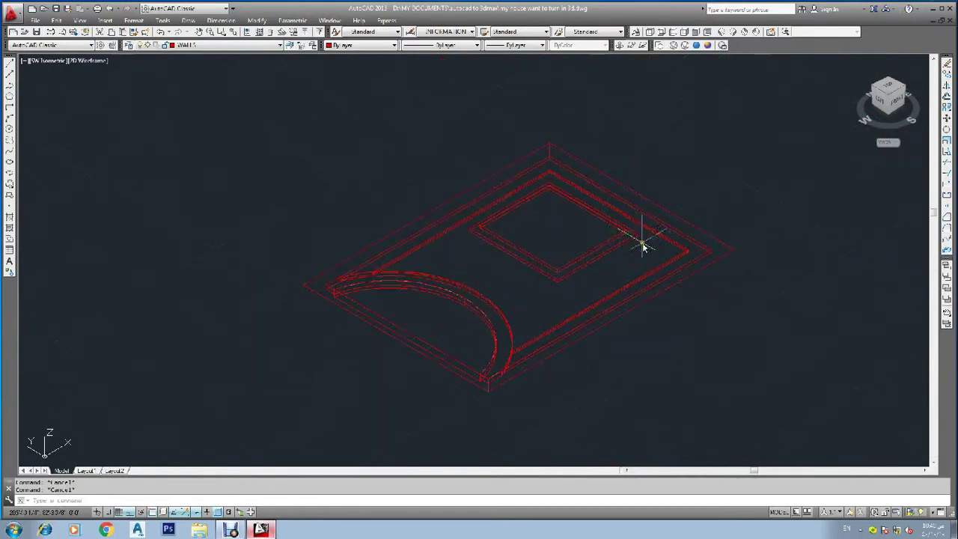
{"action": "left_click", "coordinate": [576, 263]}
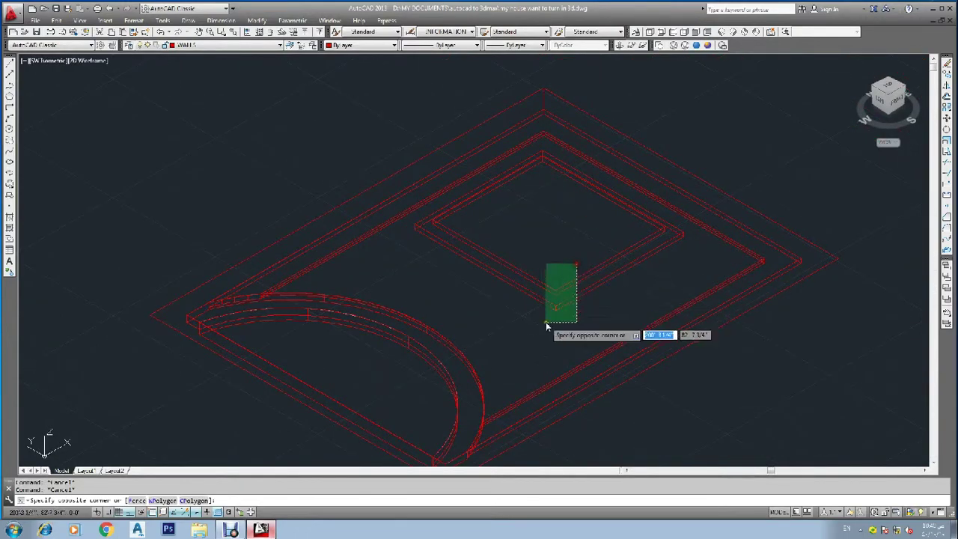
{"action": "left_click", "coordinate": [543, 320]}
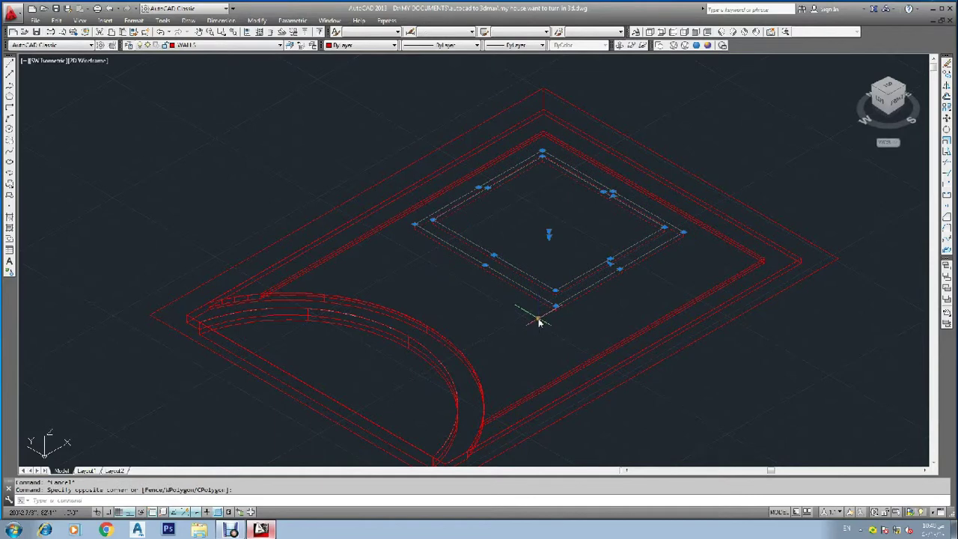
{"action": "key", "text": "ctrl+1"}
{"action": "left_click", "coordinate": [90, 68]}
{"action": "left_click", "coordinate": [93, 69]}
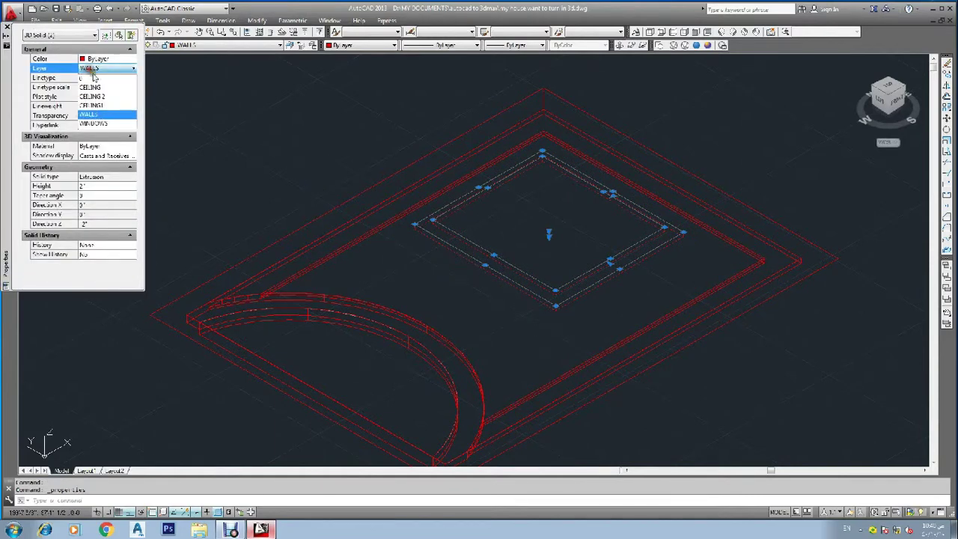
{"action": "left_click", "coordinate": [91, 78]}
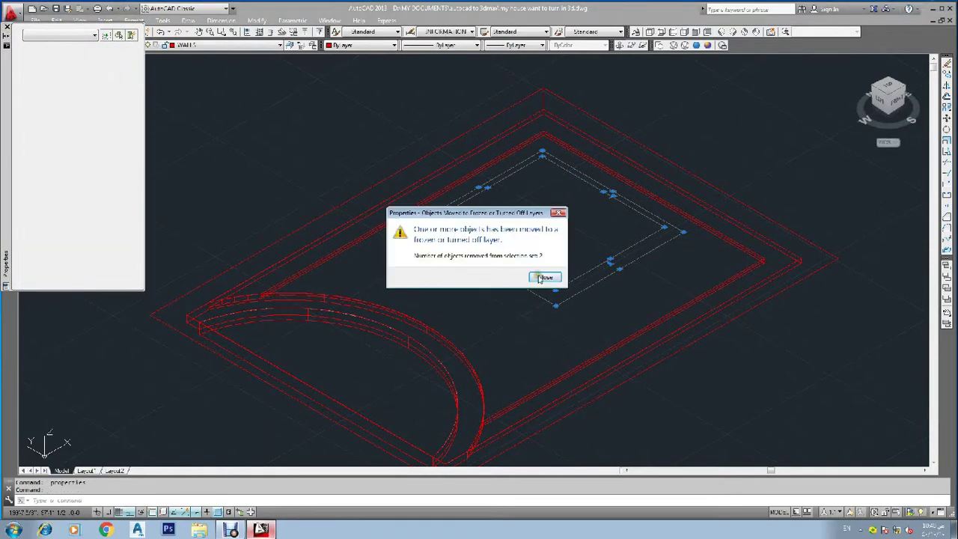
{"action": "left_click", "coordinate": [545, 278]}
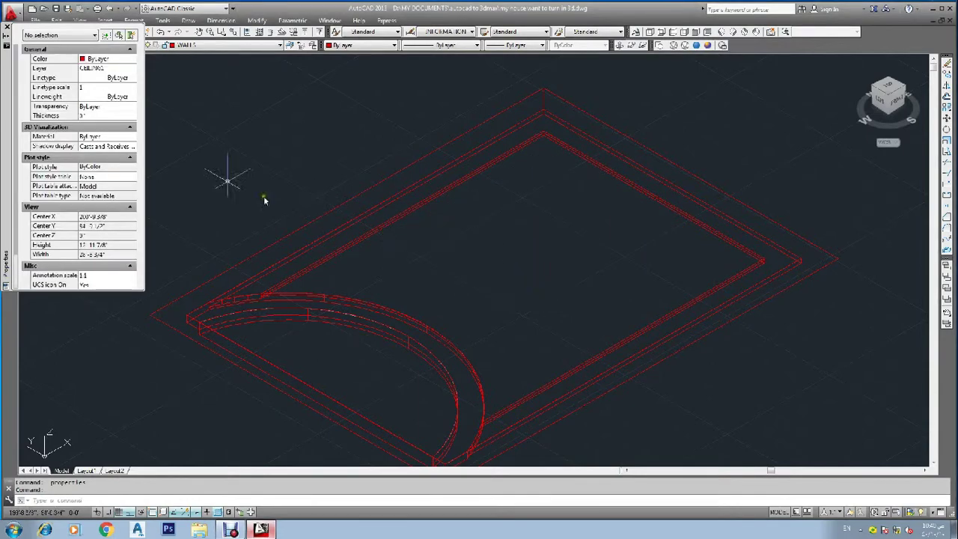
{"action": "left_click", "coordinate": [6, 27]}
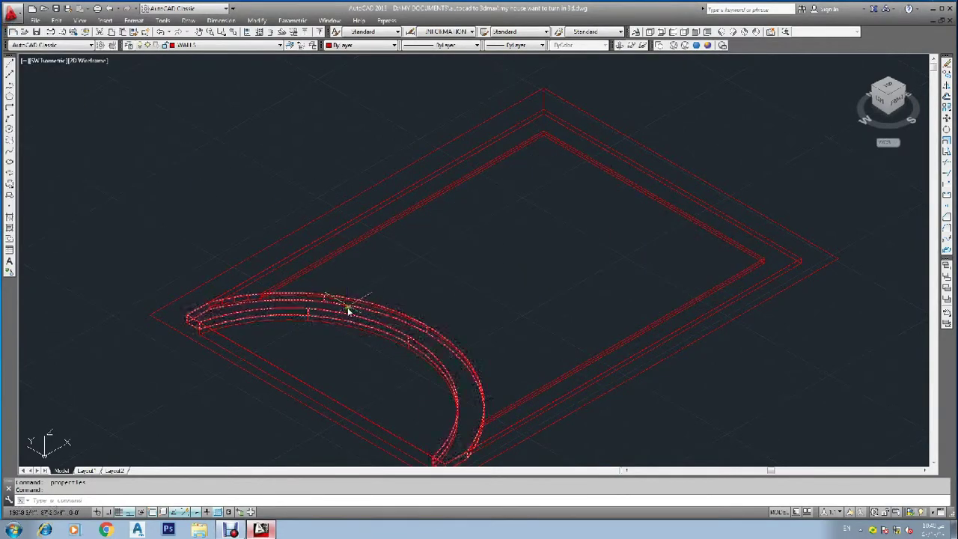
Reassign the curved strip solid from the WALLS layer to a hidden ceiling layer.
{"action": "scroll", "coordinate": [225, 304], "scroll_direction": "up", "scroll_amount": 3}
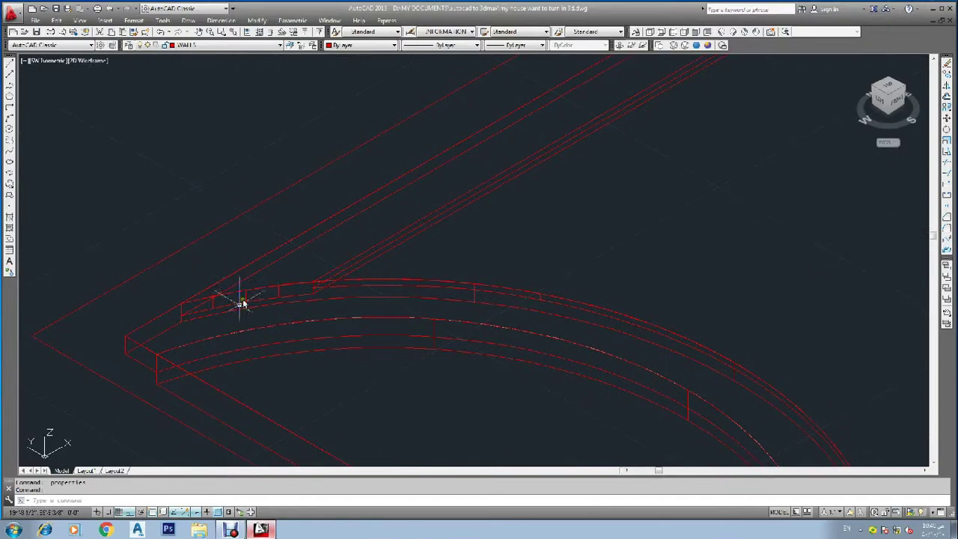
{"action": "scroll", "coordinate": [243, 303], "scroll_direction": "down", "scroll_amount": 4}
{"action": "scroll", "coordinate": [264, 342], "scroll_direction": "up", "scroll_amount": 4}
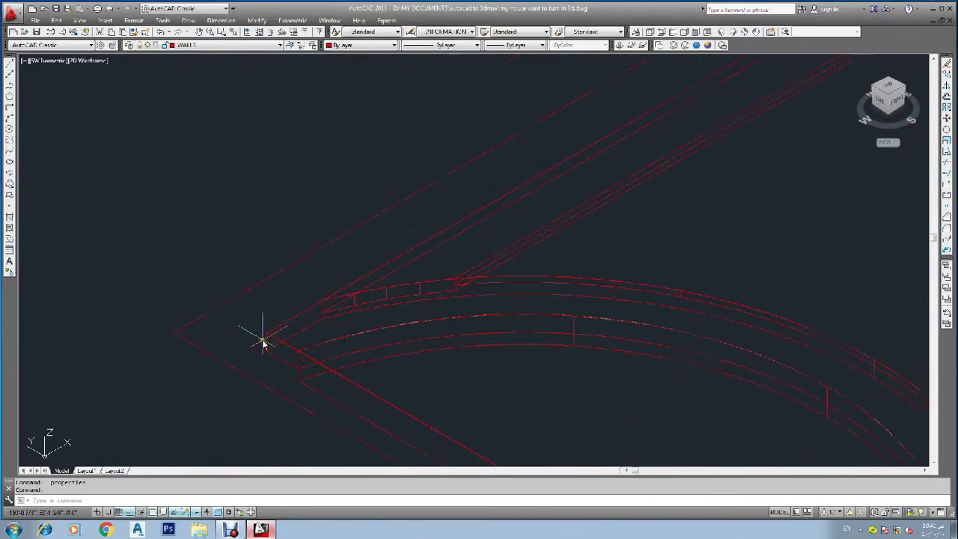
{"action": "key", "text": "ctrl+1"}
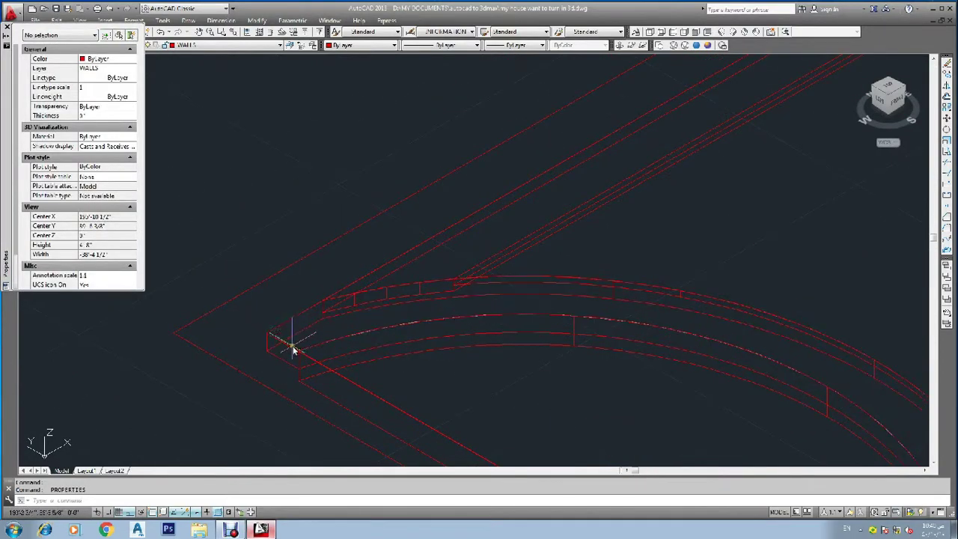
{"action": "left_click", "coordinate": [292, 342]}
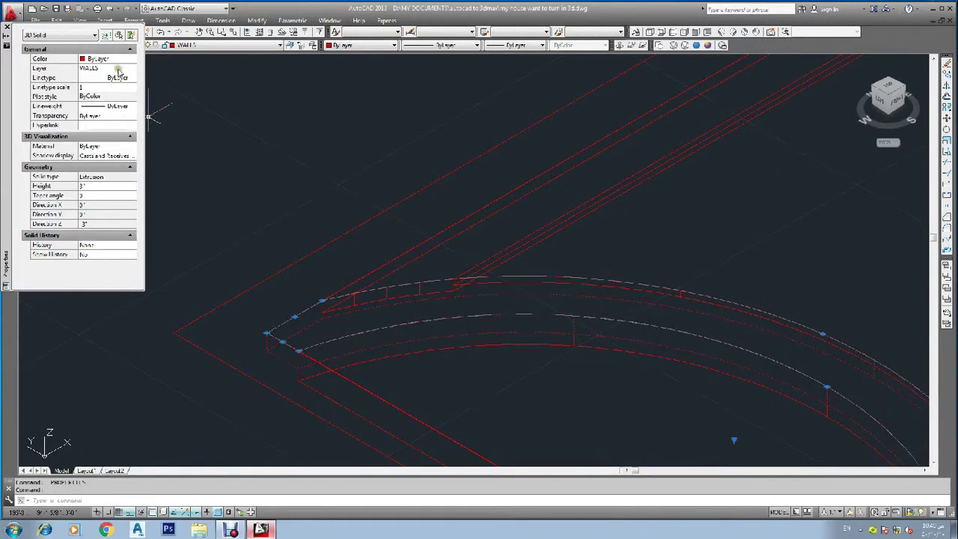
{"action": "left_click", "coordinate": [118, 69]}
{"action": "left_click", "coordinate": [114, 85]}
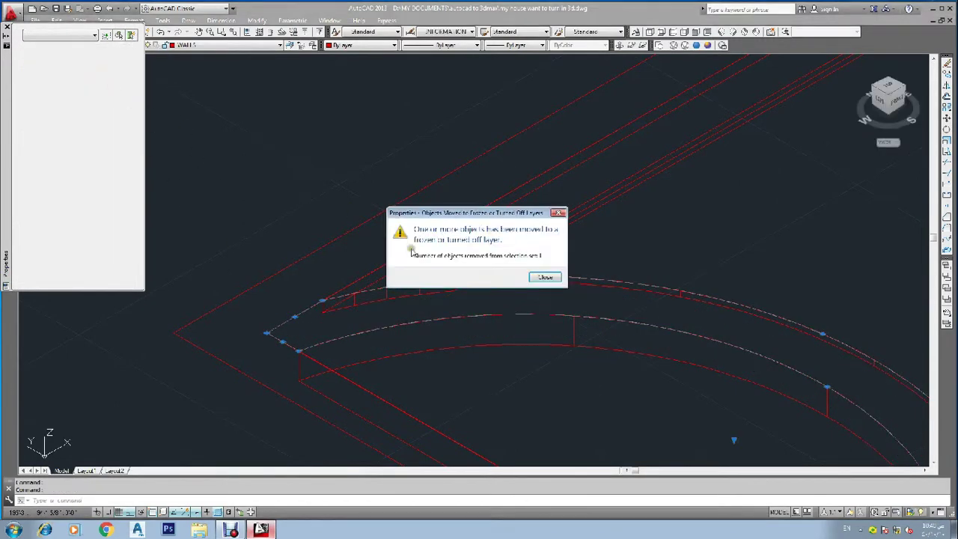
{"action": "left_click", "coordinate": [544, 278]}
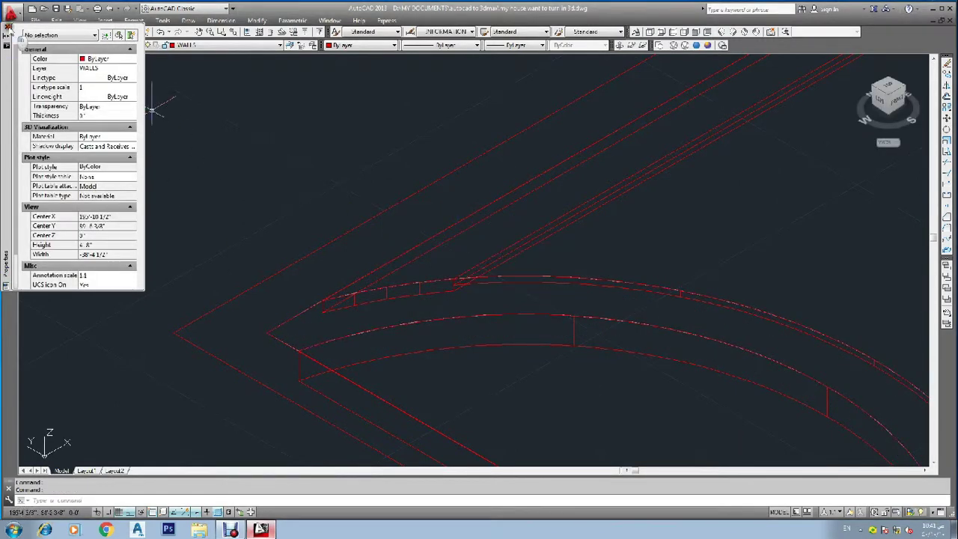
{"action": "key", "text": "ctrl+1"}
Reassign the half-round ceiling solid from the WALLS layer to a hidden ceiling layer.
{"action": "scroll", "coordinate": [395, 306], "scroll_direction": "down", "scroll_amount": 5}
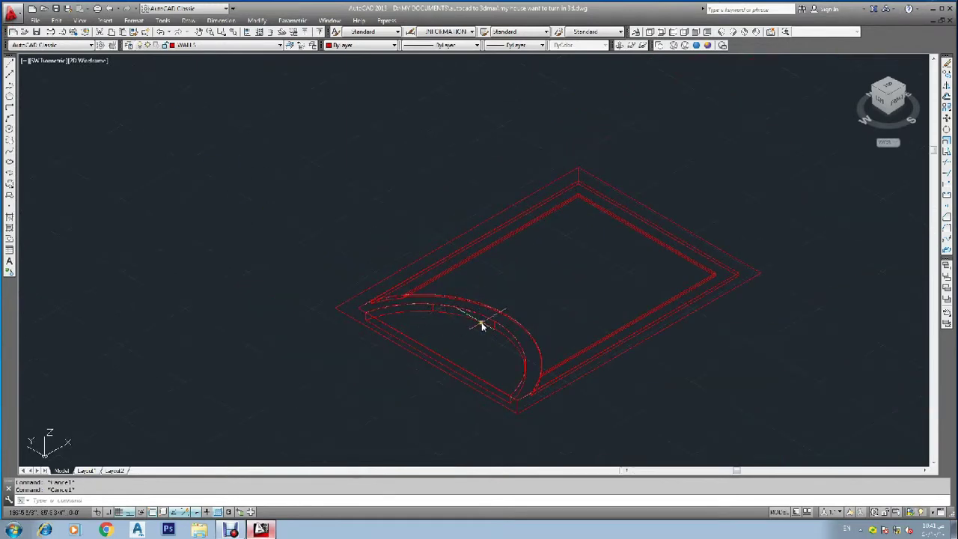
{"action": "left_click", "coordinate": [481, 324]}
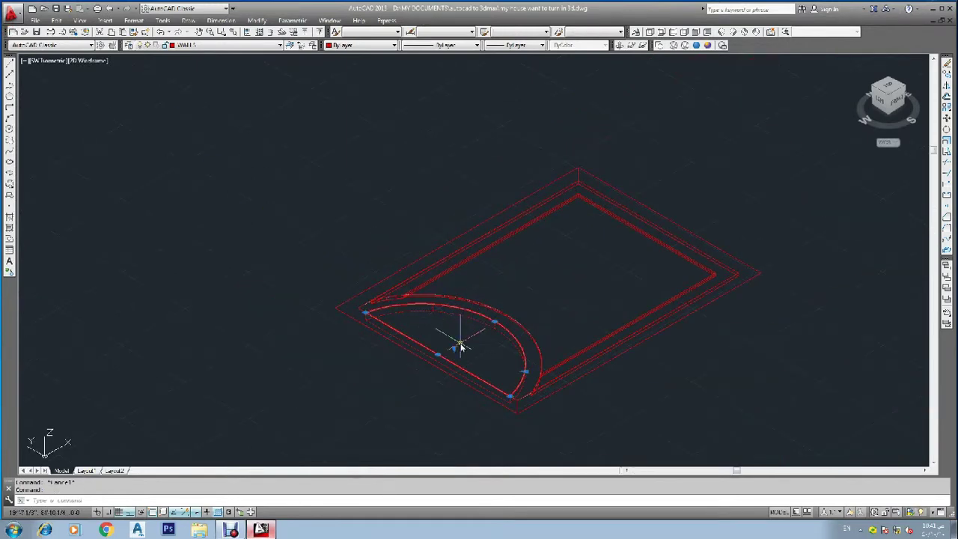
{"action": "key", "text": "ctrl+1"}
{"action": "left_click", "coordinate": [89, 68]}
{"action": "left_click", "coordinate": [90, 68]}
{"action": "left_click", "coordinate": [95, 94]}
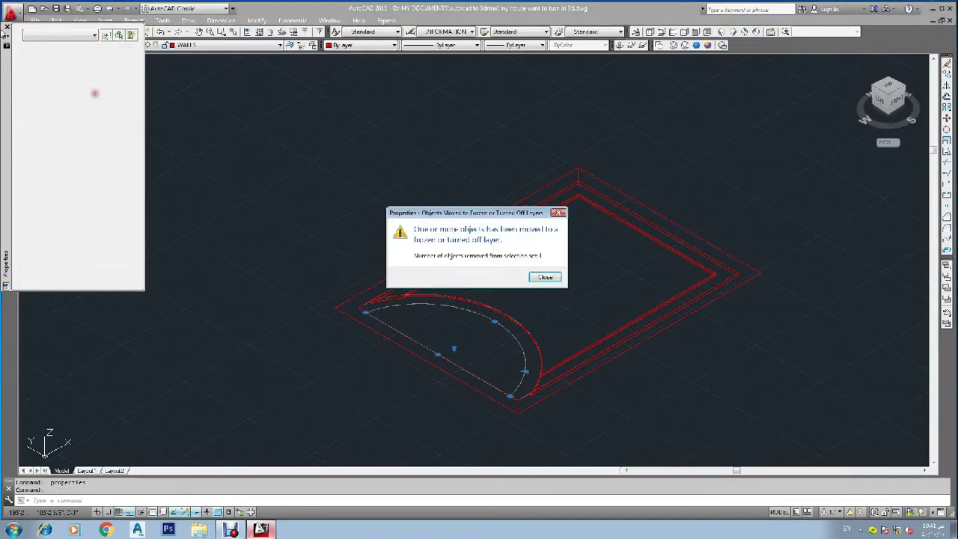
Erase the leftover outline of the curved strip and the inner arc beside it.
{"action": "left_click", "coordinate": [545, 277]}
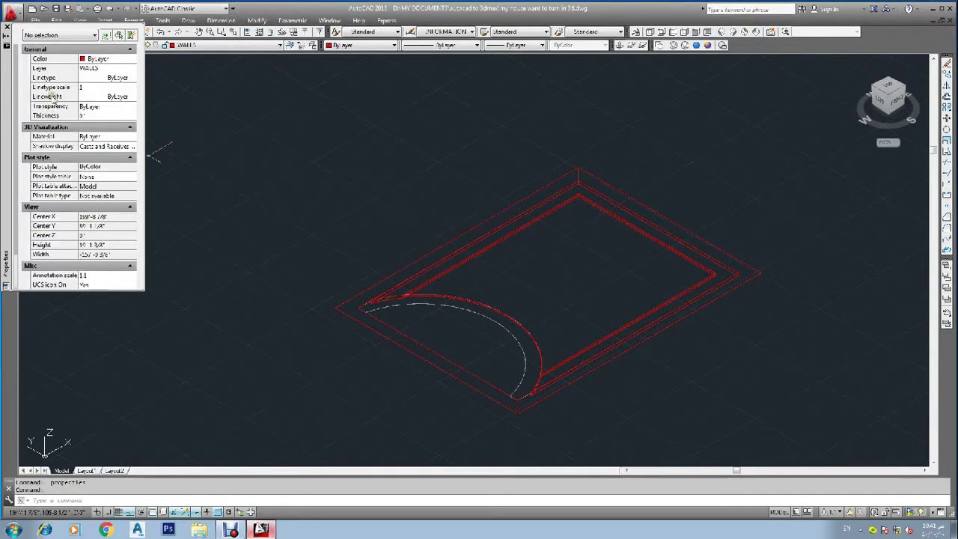
{"action": "key", "text": "ctrl+1"}
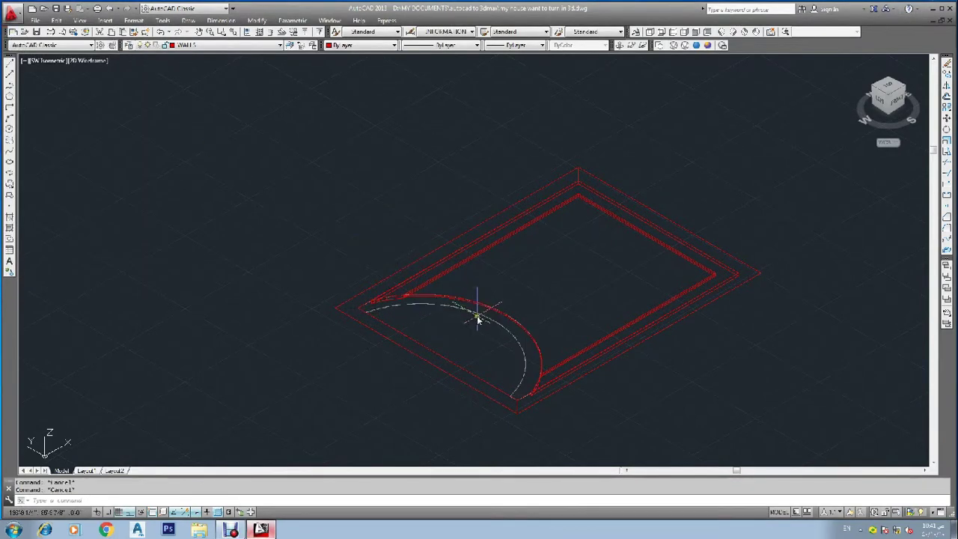
{"action": "left_click", "coordinate": [483, 318]}
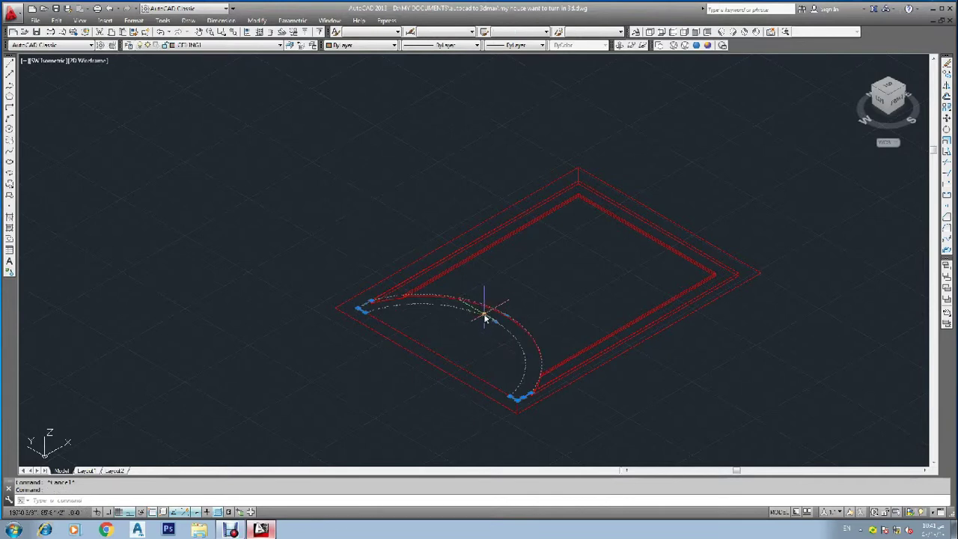
{"action": "key", "text": "Delete"}
{"action": "left_click", "coordinate": [497, 323]}
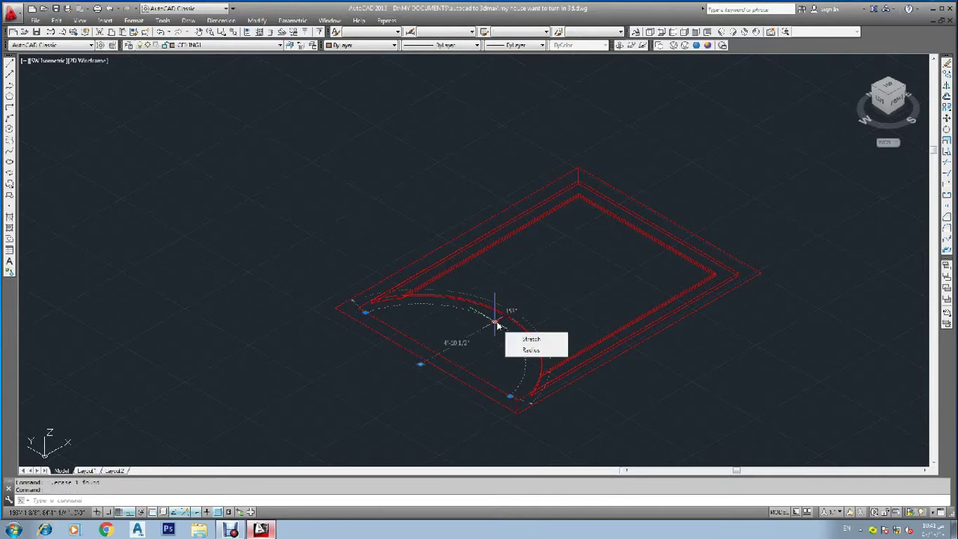
{"action": "left_click", "coordinate": [495, 323]}
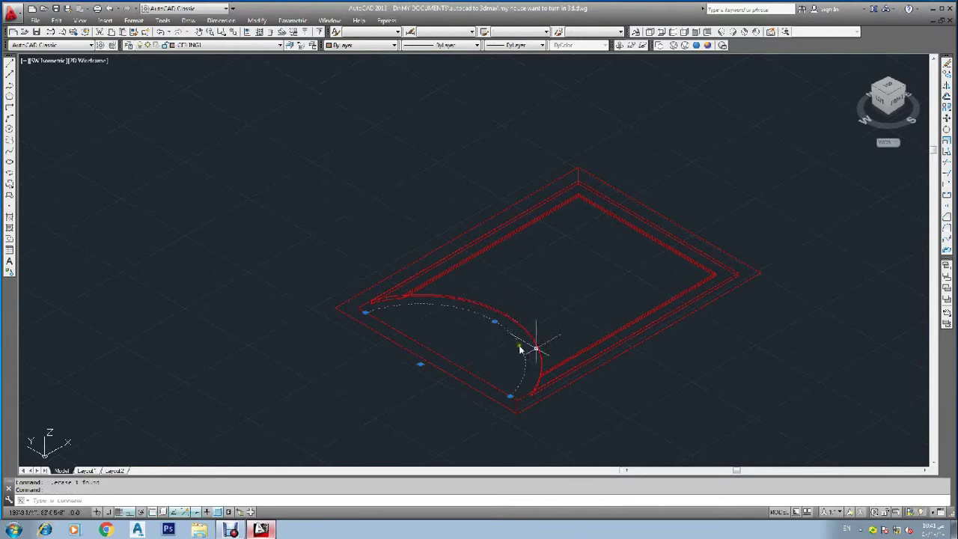
{"action": "left_click", "coordinate": [556, 354]}
{"action": "key", "text": "Escape"}
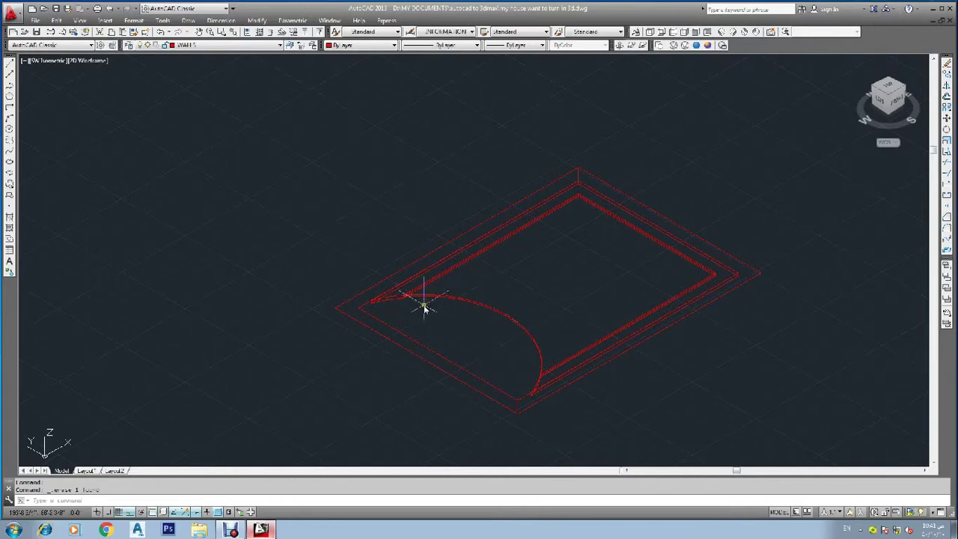
Reassign the three remaining nested ceiling objects inside the room walls, cut off by the arc, to the CEILING 2 layer.
{"action": "left_click", "coordinate": [489, 291]}
{"action": "left_click", "coordinate": [463, 315]}
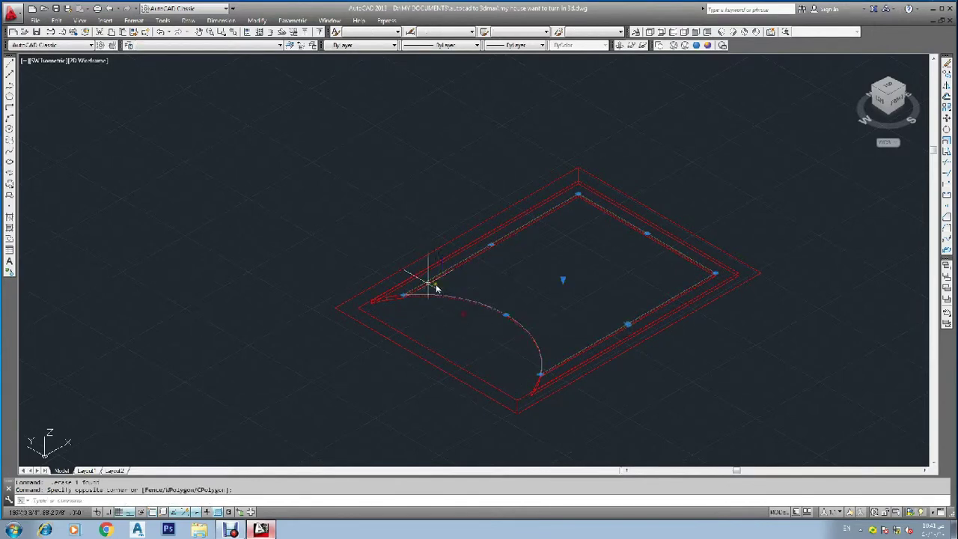
{"action": "scroll", "coordinate": [436, 288], "scroll_direction": "up", "scroll_amount": 5}
{"action": "left_click", "coordinate": [395, 292]}
{"action": "left_click", "coordinate": [381, 326]}
{"action": "key", "text": "ctrl+1"}
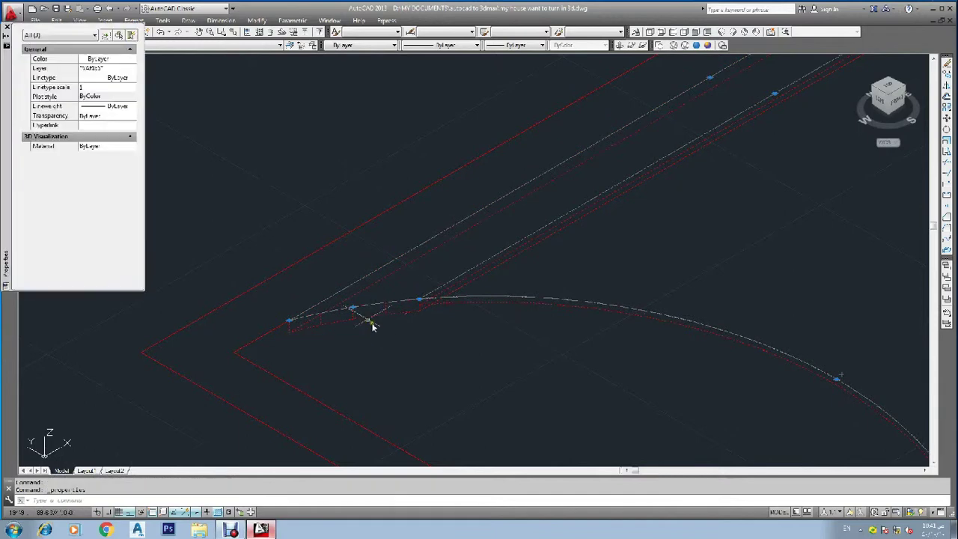
{"action": "left_click", "coordinate": [118, 69]}
{"action": "left_click", "coordinate": [120, 69]}
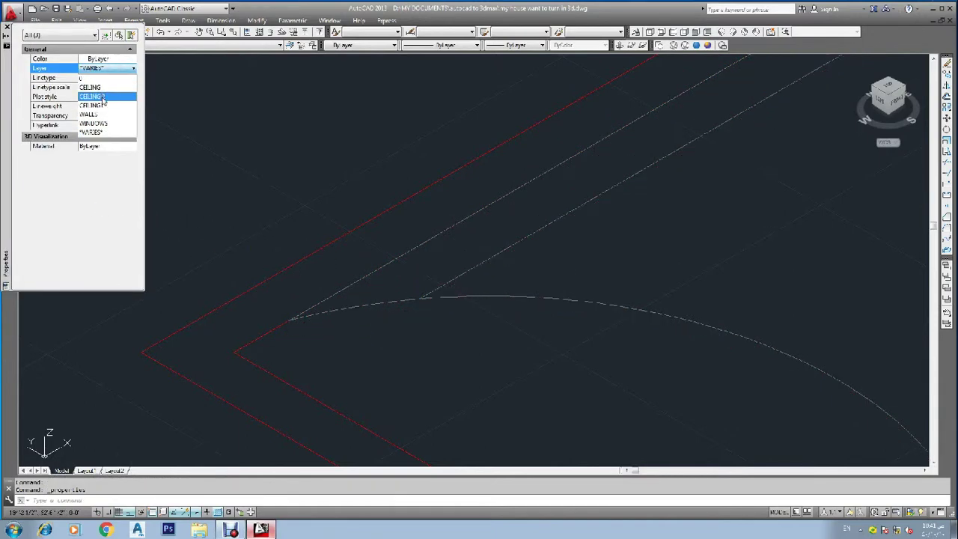
{"action": "left_click", "coordinate": [103, 99]}
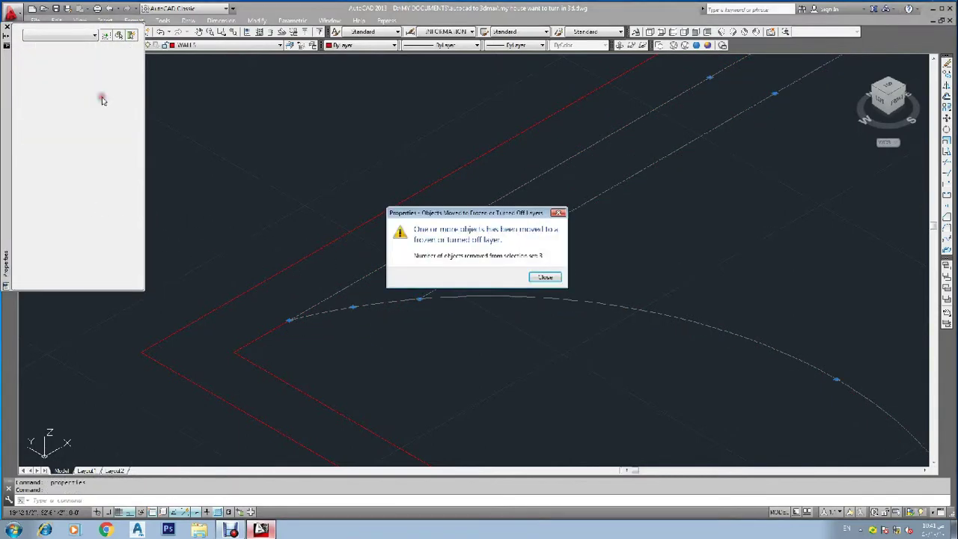
{"action": "left_click", "coordinate": [545, 277]}
{"action": "key", "text": "Escape"}
{"action": "key", "text": "Escape"}
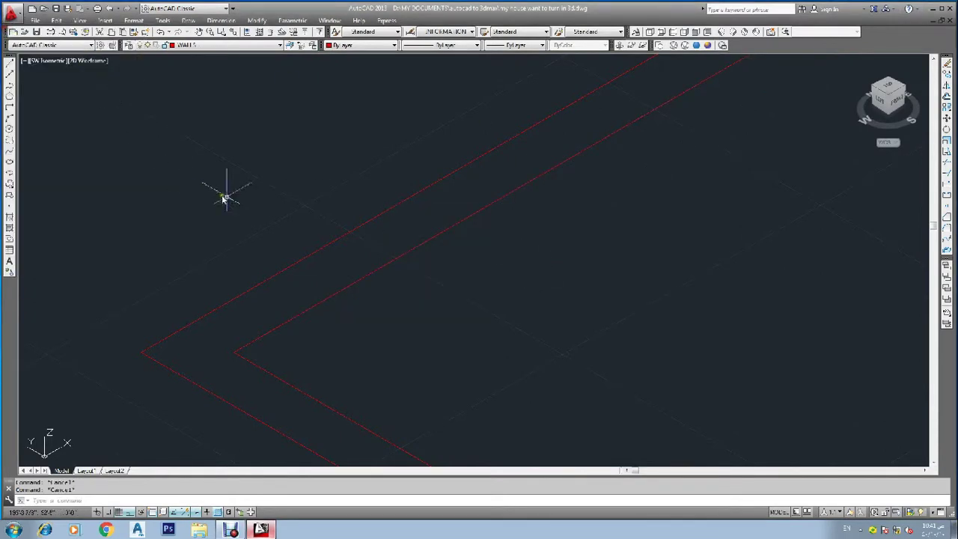
Turn the hidden ceiling layers and the WINDOWS layer back on.
{"action": "type", "text": "la"}
{"action": "key", "text": "Return"}
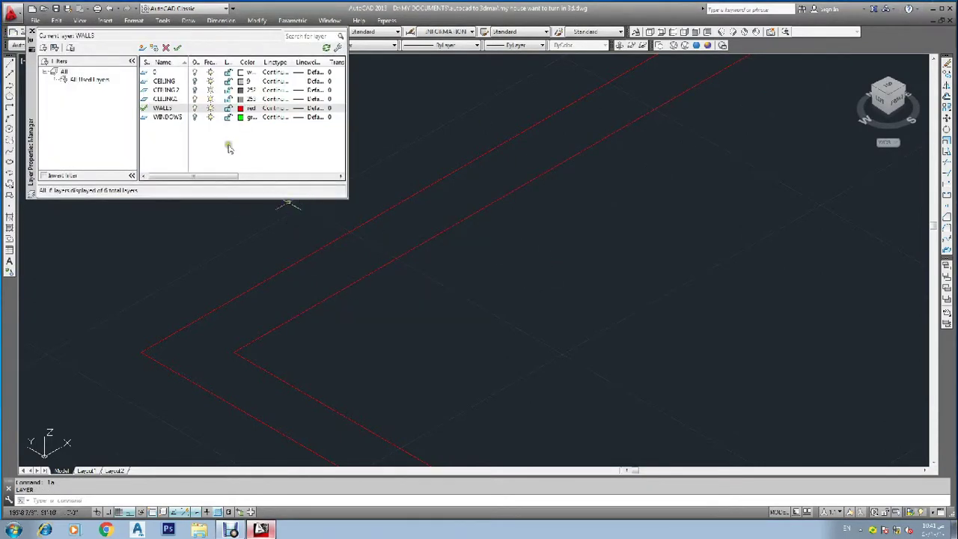
{"action": "left_click", "coordinate": [194, 90]}
{"action": "left_click", "coordinate": [195, 81]}
{"action": "left_click", "coordinate": [195, 117]}
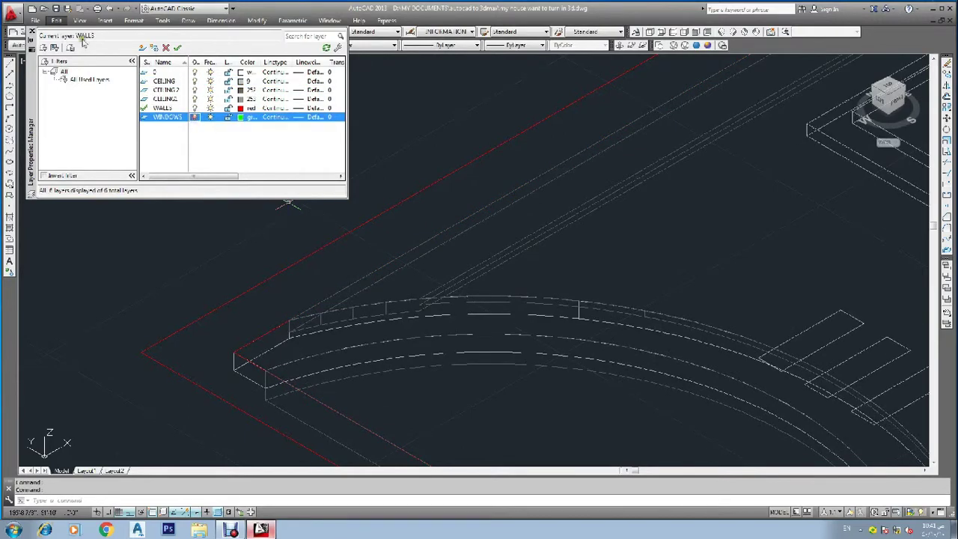
{"action": "left_click", "coordinate": [31, 31]}
Switch to the top view and make CEILING 2 the current layer.
{"action": "scroll", "coordinate": [348, 241], "scroll_direction": "down", "scroll_amount": 4}
{"action": "scroll", "coordinate": [348, 241], "scroll_direction": "down", "scroll_amount": 2}
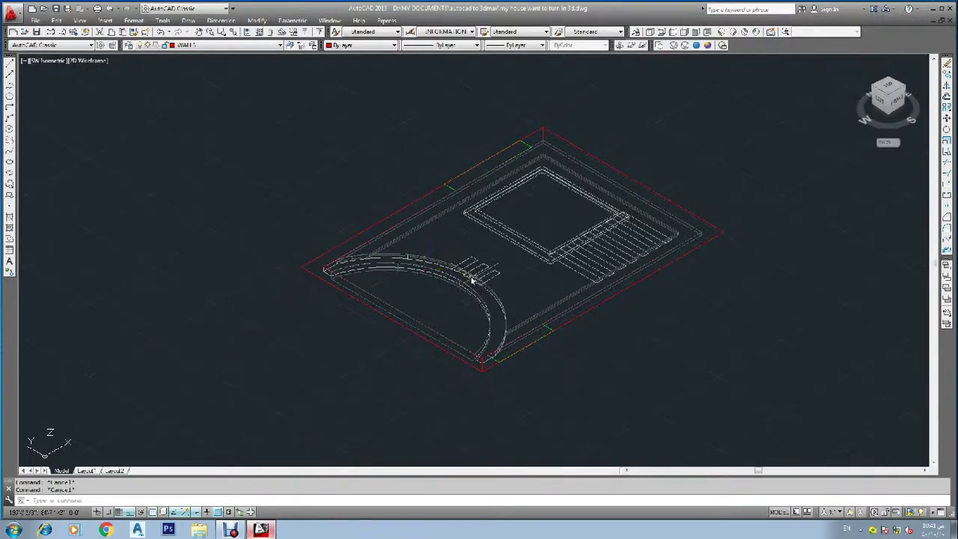
{"action": "scroll", "coordinate": [500, 272], "scroll_direction": "up", "scroll_amount": 5}
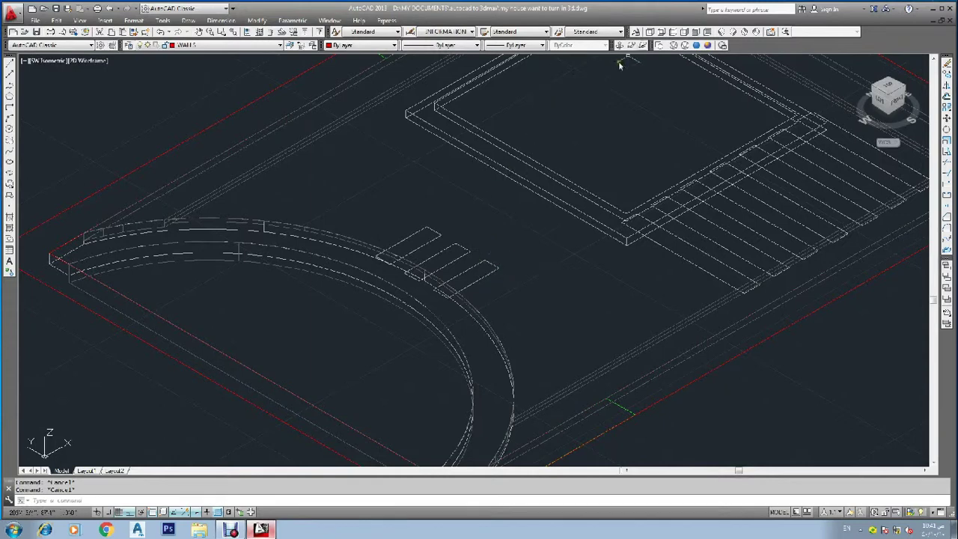
{"action": "left_click", "coordinate": [649, 31]}
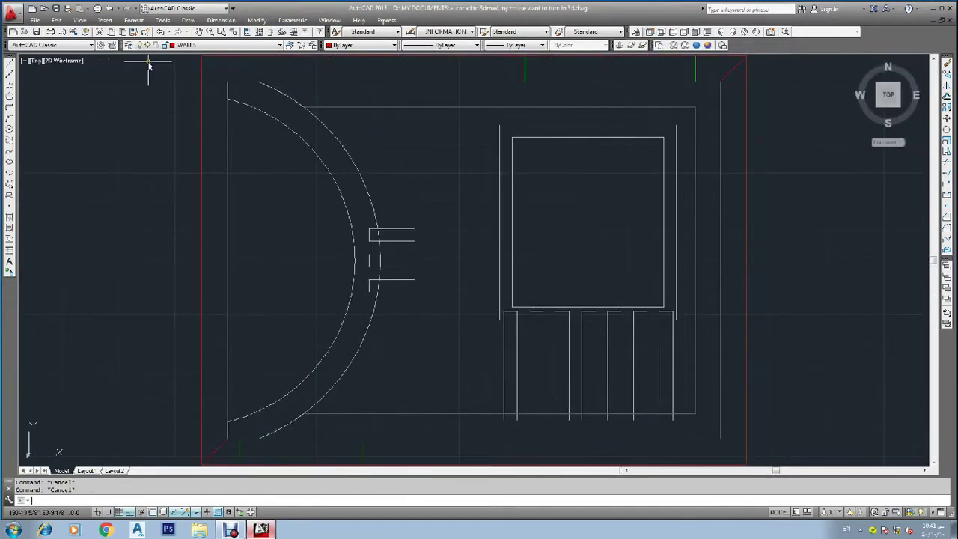
{"action": "type", "text": "la"}
{"action": "key", "text": "Return"}
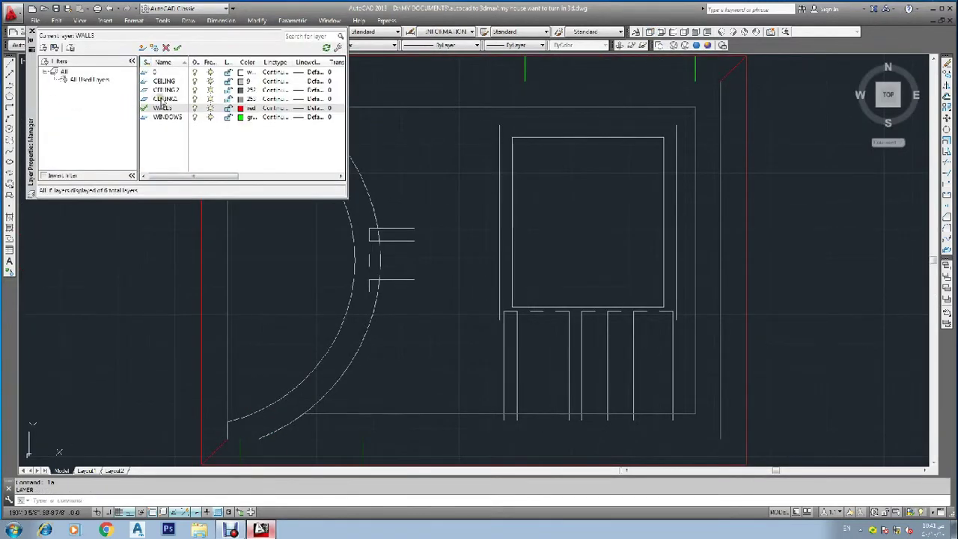
{"action": "left_click", "coordinate": [177, 90]}
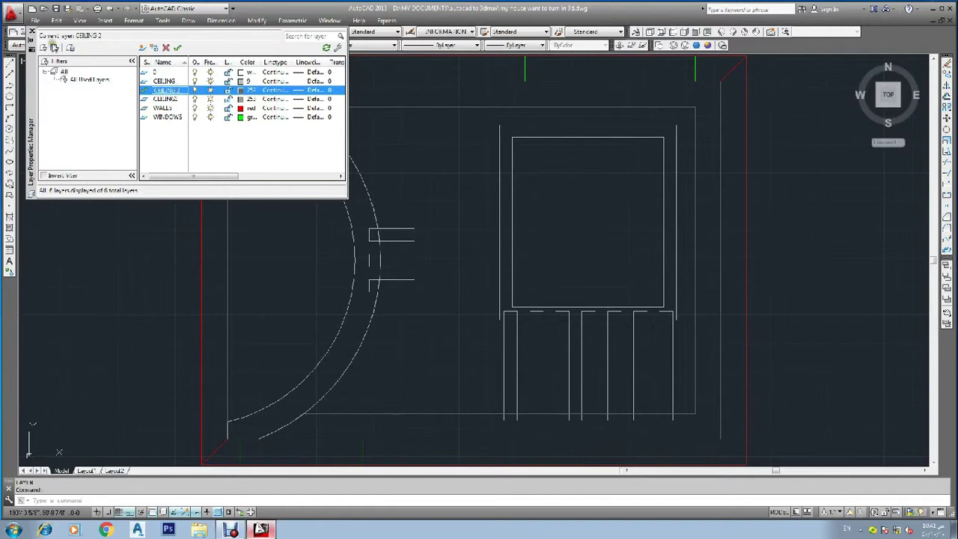
{"action": "left_click", "coordinate": [32, 32]}
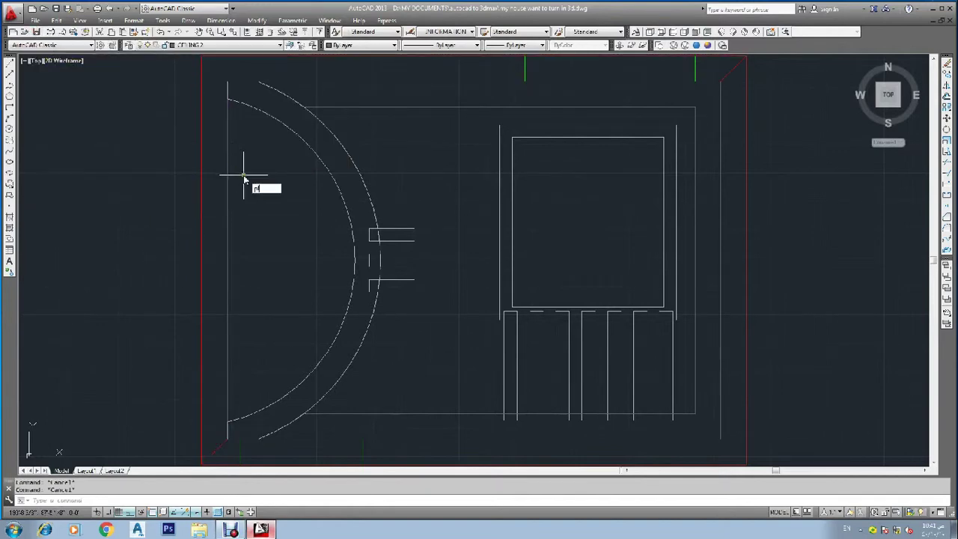
{"action": "type", "text": "pl"}
{"action": "key", "text": "Return"}
{"action": "left_click", "coordinate": [368, 235]}
{"action": "key", "text": "Escape"}
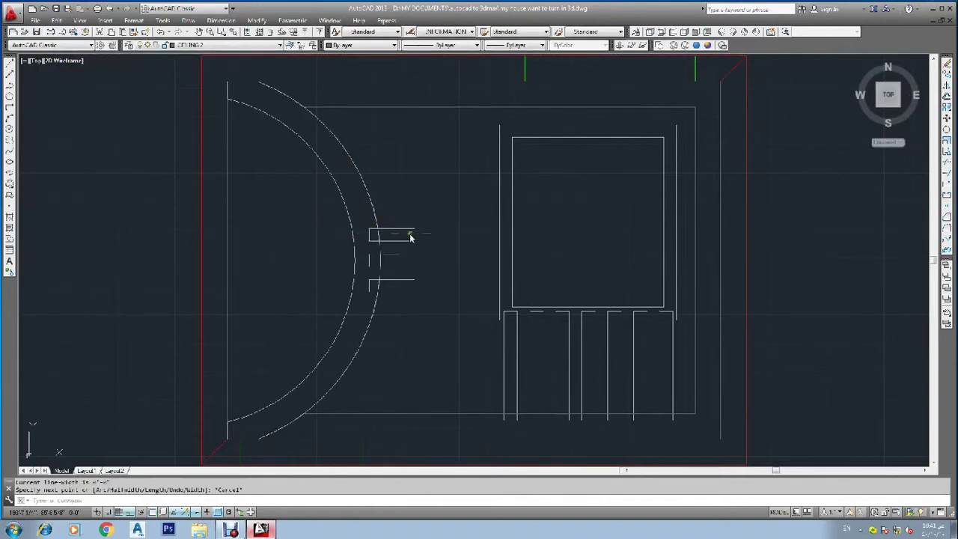
Trace the uppermost of the three small bars crossing the curved strip with a closed rectangular polyline.
{"action": "key", "text": "Return"}
{"action": "left_click", "coordinate": [412, 234]}
{"action": "scroll", "coordinate": [412, 233], "scroll_direction": "up", "scroll_amount": 3}
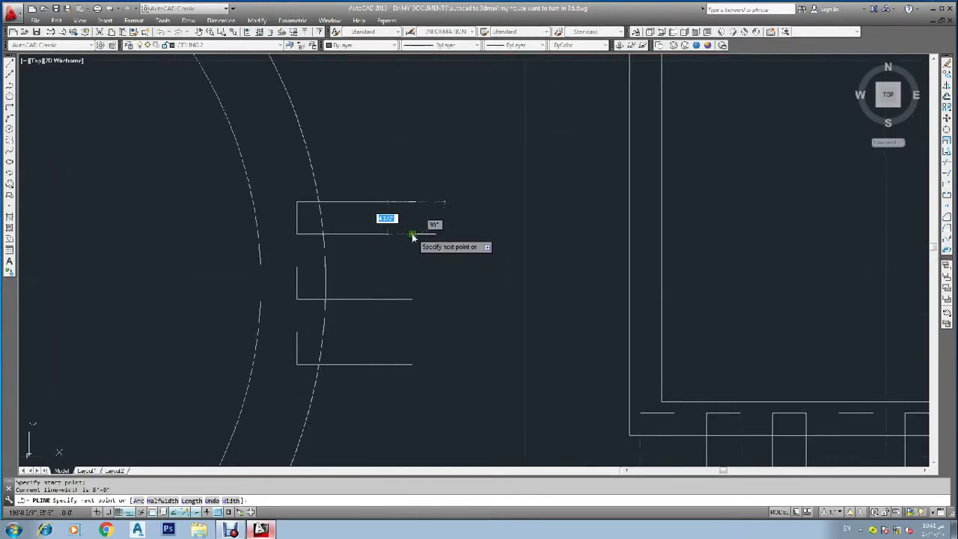
{"action": "left_click", "coordinate": [412, 235]}
{"action": "left_click", "coordinate": [298, 234]}
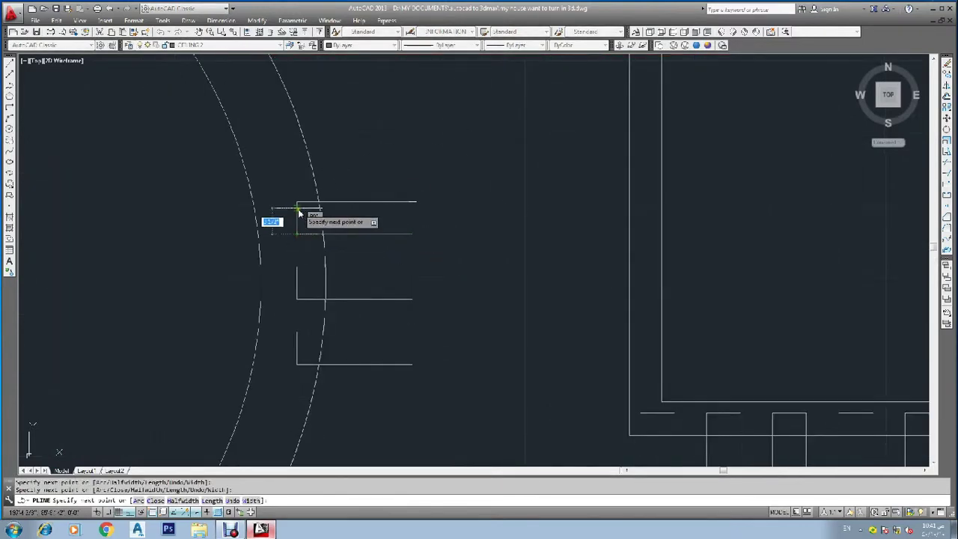
{"action": "left_click", "coordinate": [298, 203]}
{"action": "left_click", "coordinate": [412, 202]}
{"action": "key", "text": "Return"}
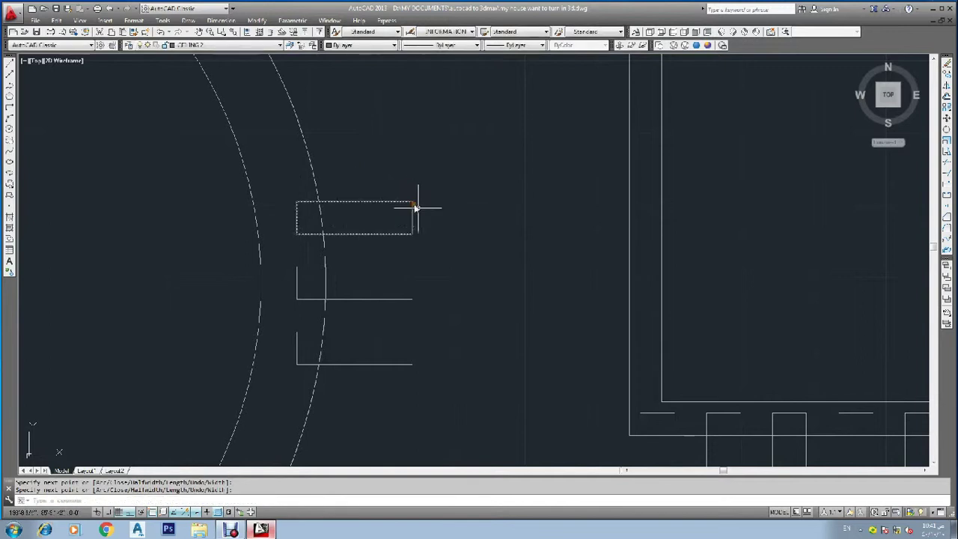
{"action": "key", "text": "Escape"}
{"action": "key", "text": "Escape"}
Copy the traced rectangle from its upper right corner onto the two small bars below it.
{"action": "type", "text": "o"}
{"action": "key", "text": "Return"}
{"action": "left_click", "coordinate": [413, 207]}
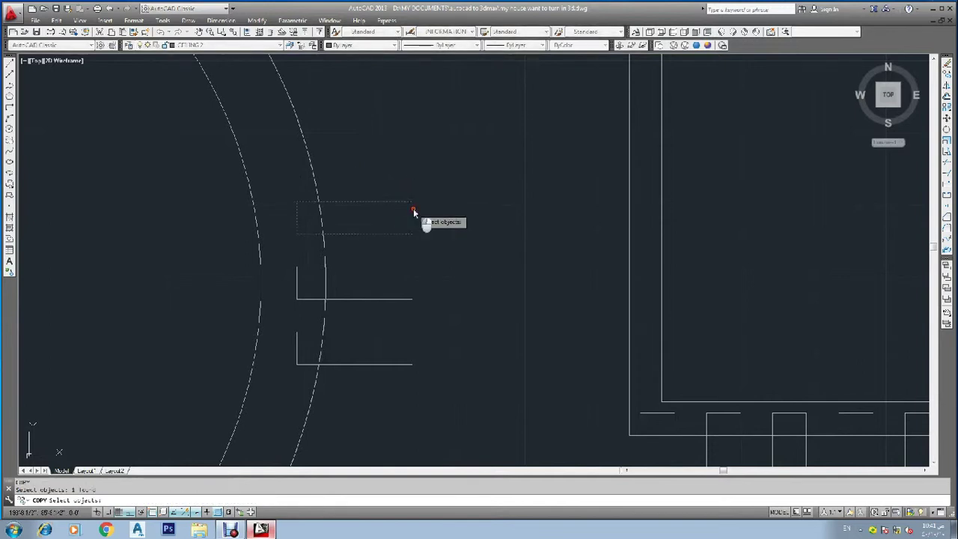
{"action": "key", "text": "Return"}
{"action": "left_click", "coordinate": [412, 203]}
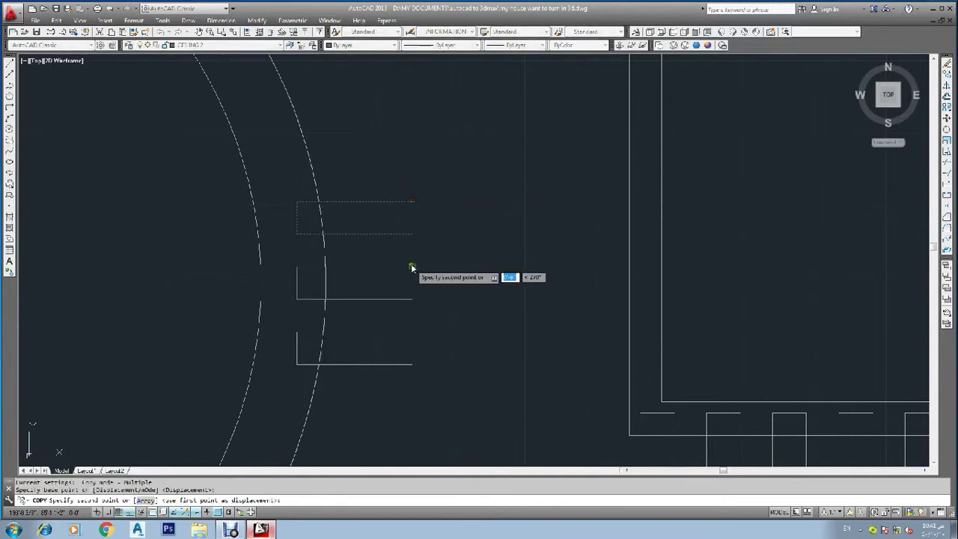
{"action": "left_click", "coordinate": [411, 266]}
{"action": "left_click", "coordinate": [412, 332]}
{"action": "key", "text": "Escape"}
{"action": "key", "text": "Escape"}
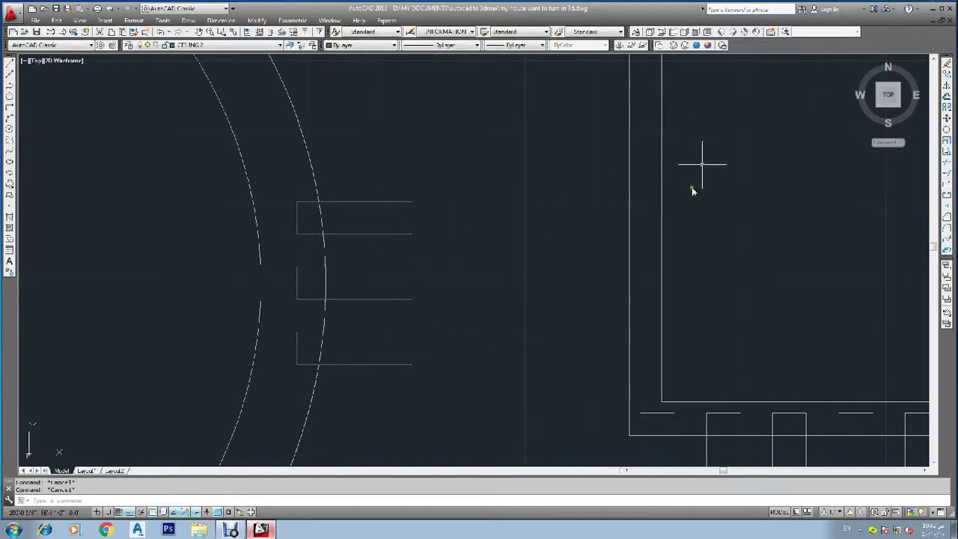
Extrude the three small bar outlines crossing the curved strip 5 inches downward.
{"action": "left_click", "coordinate": [722, 33]}
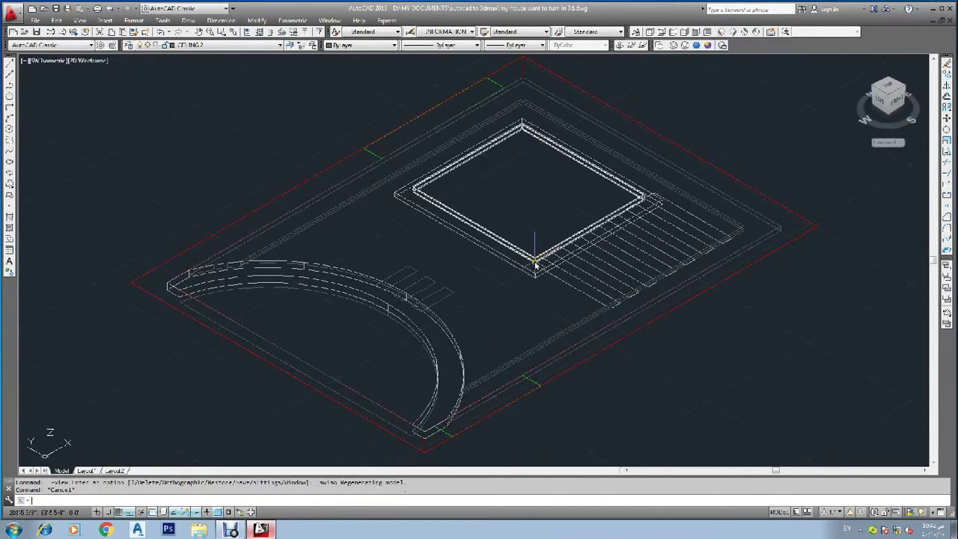
{"action": "type", "text": "ext"}
{"action": "key", "text": "Return"}
{"action": "left_click", "coordinate": [443, 296]}
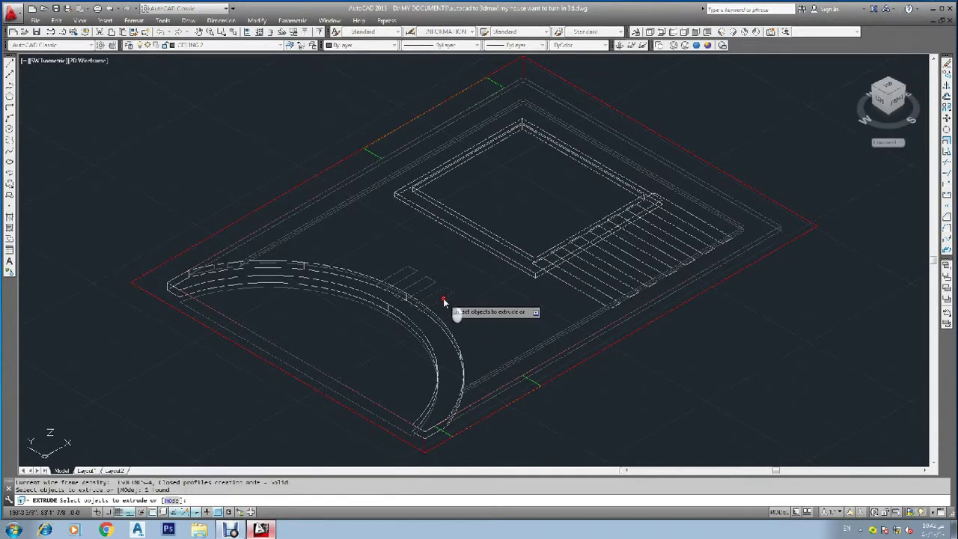
{"action": "left_click", "coordinate": [427, 277]}
{"action": "left_click", "coordinate": [418, 272]}
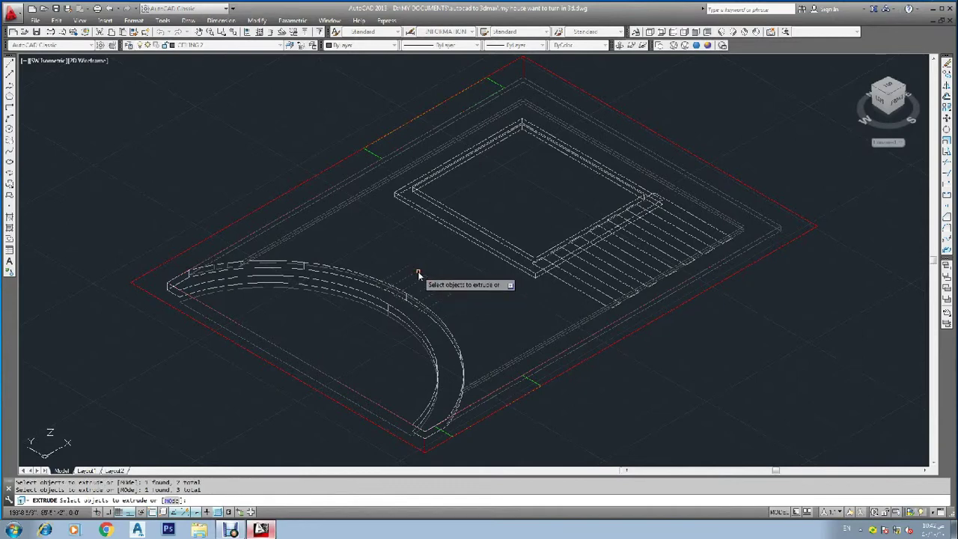
{"action": "key", "text": "Return"}
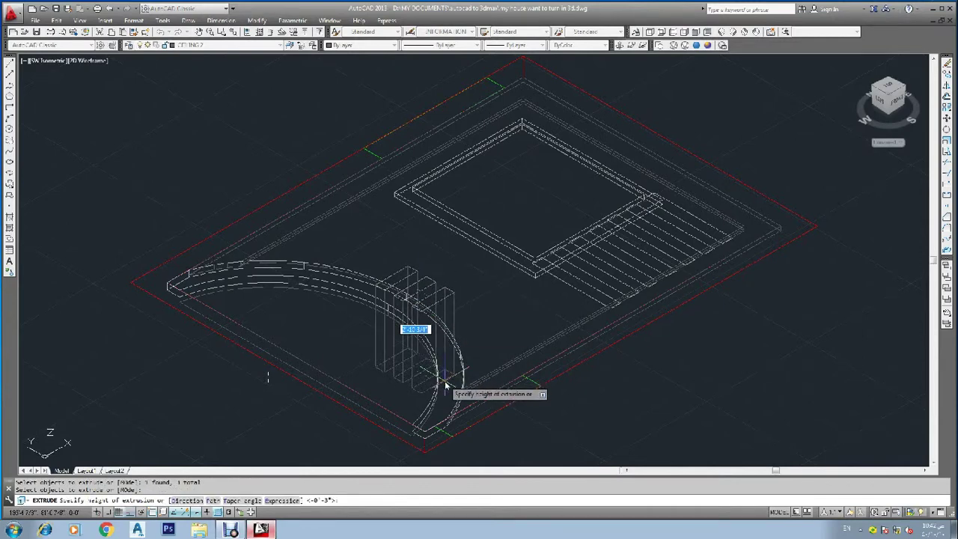
{"action": "left_click", "coordinate": [445, 381]}
{"action": "key", "text": "Return"}
Extrude the seven long slat outlines beside the square ceiling frame 5 inches downward.
{"action": "left_click", "coordinate": [597, 286]}
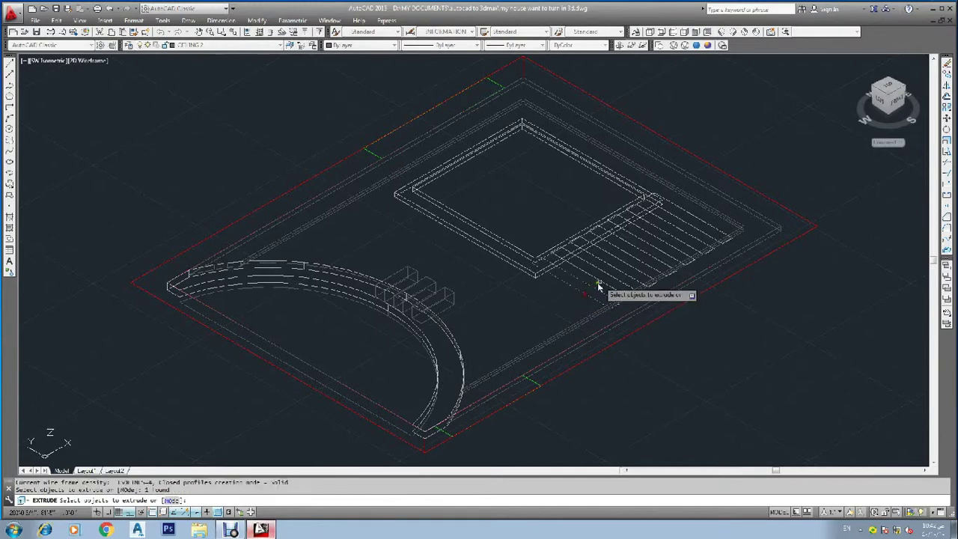
{"action": "left_click", "coordinate": [602, 281]}
{"action": "left_click", "coordinate": [620, 271]}
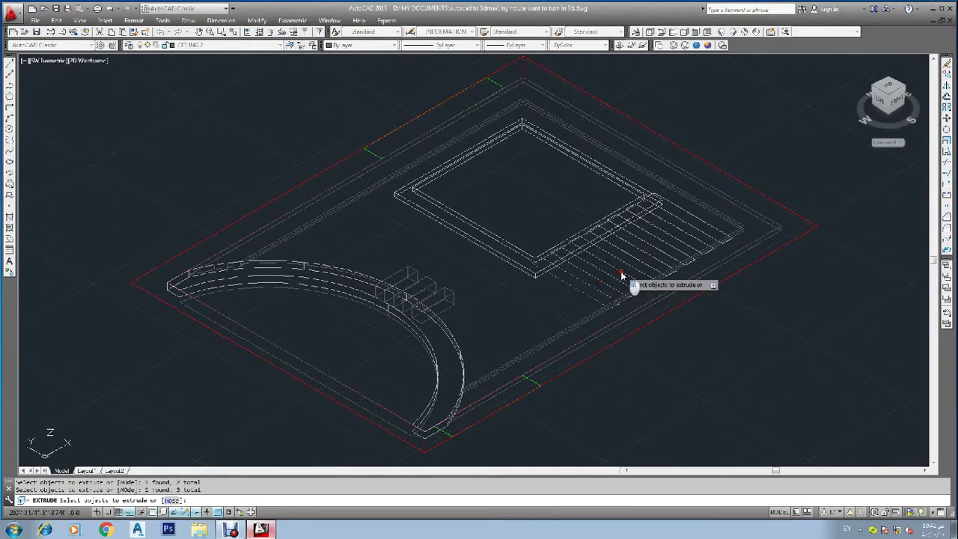
{"action": "left_click", "coordinate": [655, 249]}
{"action": "left_click", "coordinate": [672, 238]}
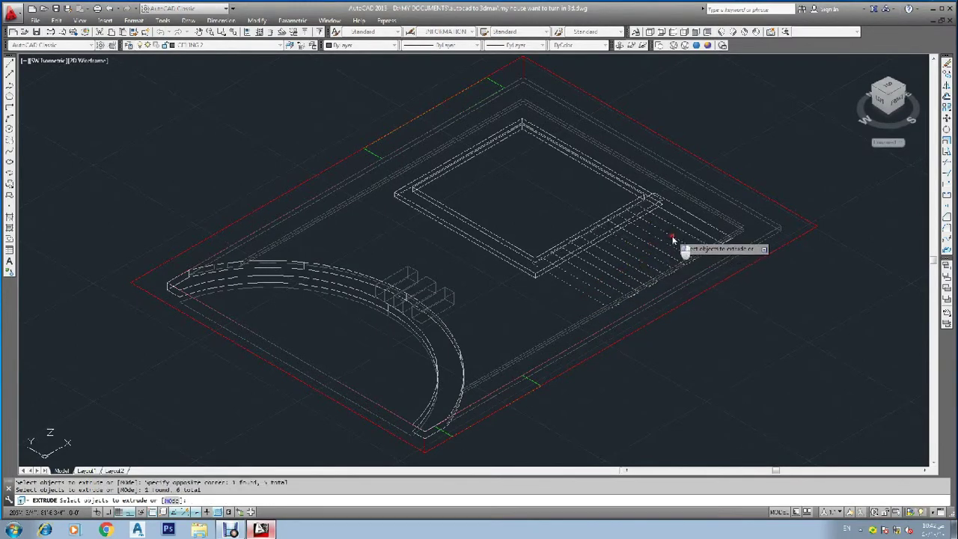
{"action": "left_click", "coordinate": [687, 226]}
{"action": "key", "text": "Return"}
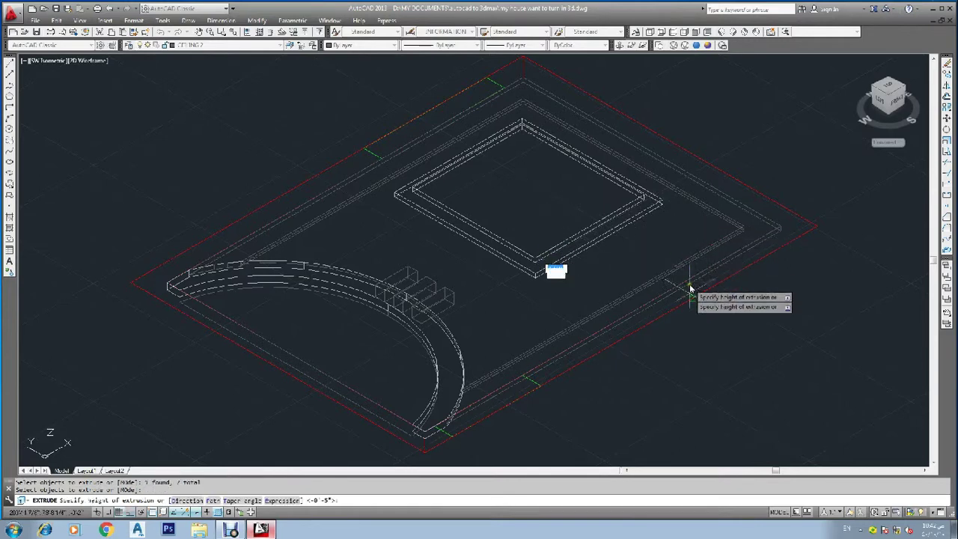
{"action": "type", "text": "5"}
{"action": "key", "text": "Return"}
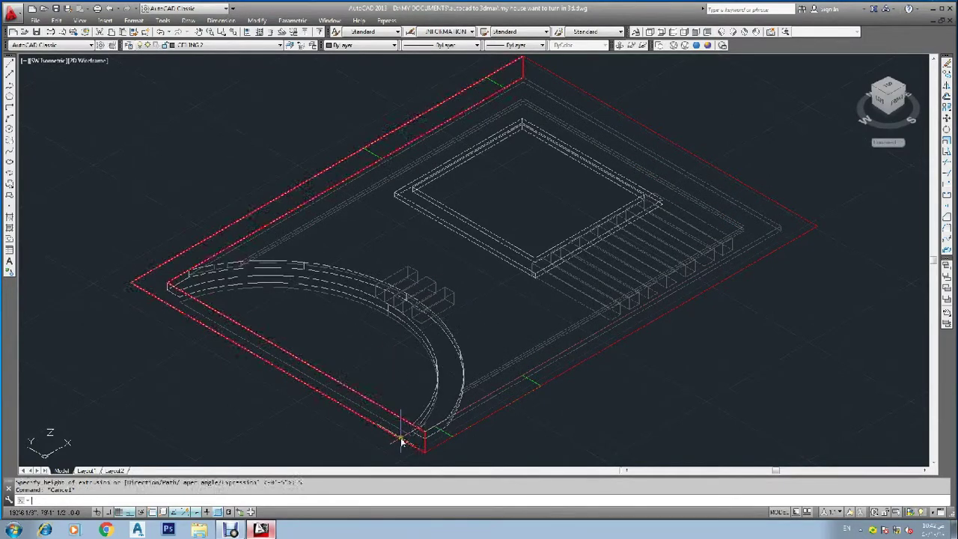
Fillet the arc edge of the ceiling piece enclosed by the curved strip with a 1-inch radius.
{"action": "scroll", "coordinate": [226, 295], "scroll_direction": "up", "scroll_amount": 2}
{"action": "key", "text": "Escape"}
{"action": "key", "text": "Escape"}
{"action": "key", "text": "Return"}
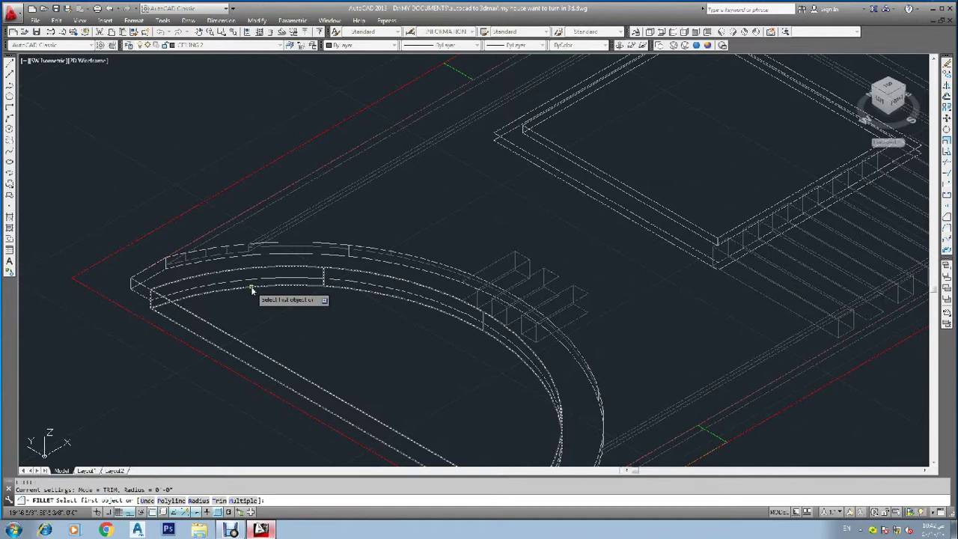
{"action": "type", "text": "r"}
{"action": "key", "text": "Return"}
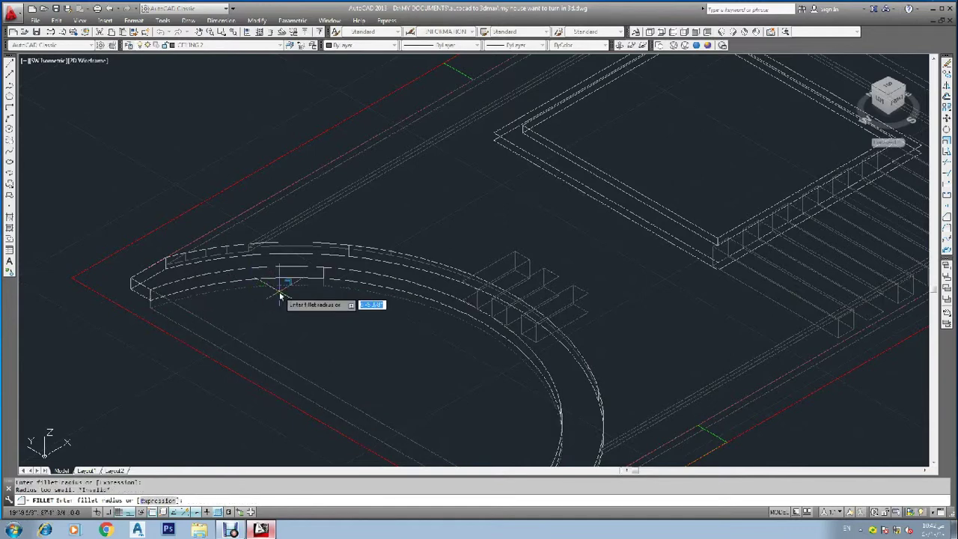
{"action": "type", "text": "1"}
{"action": "key", "text": "Return"}
{"action": "key", "text": "Return"}
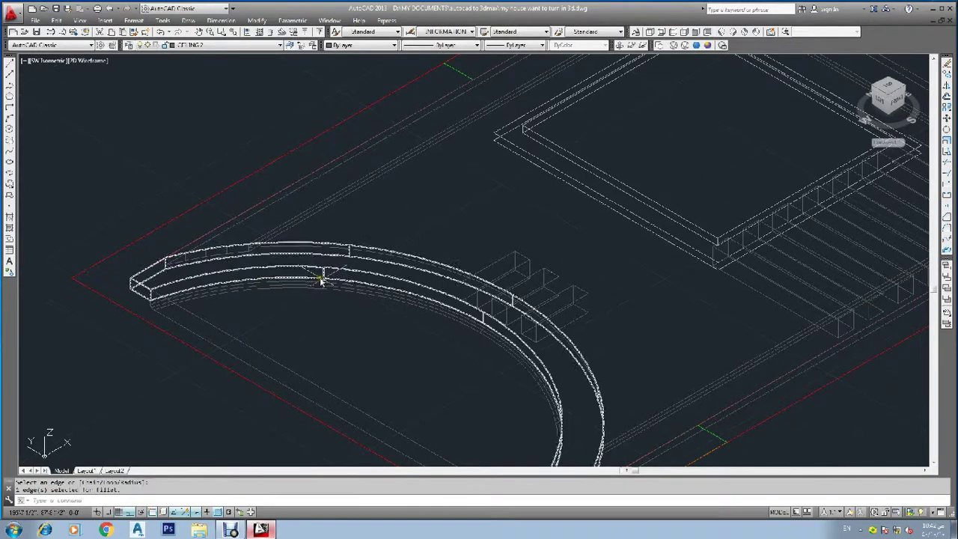
Fillet the outer lower edge of the curved strip with the same 1-inch radius.
{"action": "key", "text": "Return"}
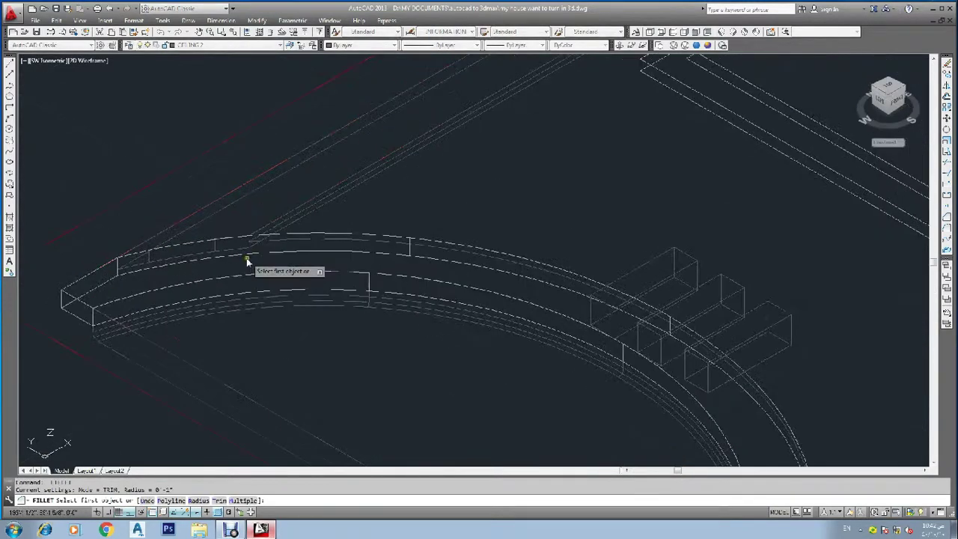
{"action": "scroll", "coordinate": [251, 258], "scroll_direction": "up", "scroll_amount": 2}
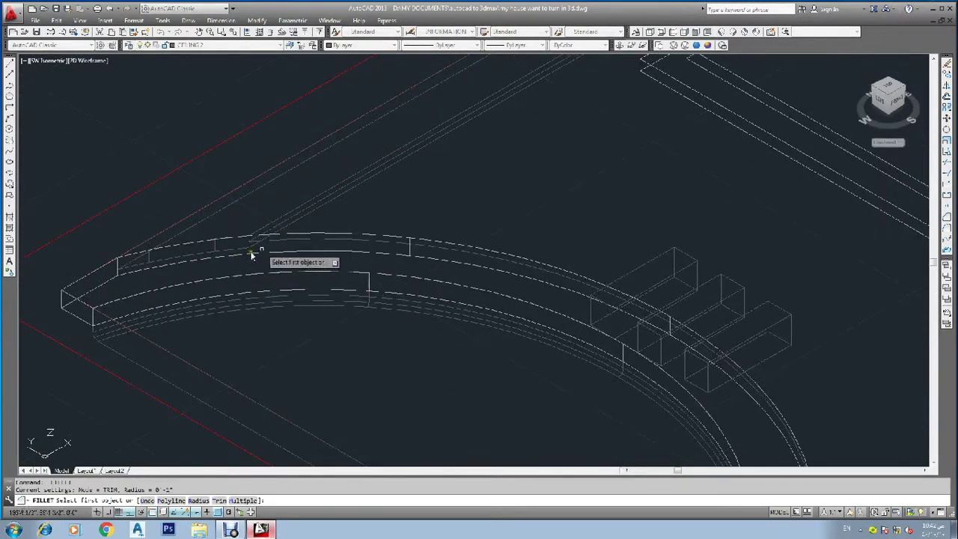
{"action": "left_click", "coordinate": [298, 255]}
{"action": "key", "text": "Return"}
{"action": "key", "text": "Return"}
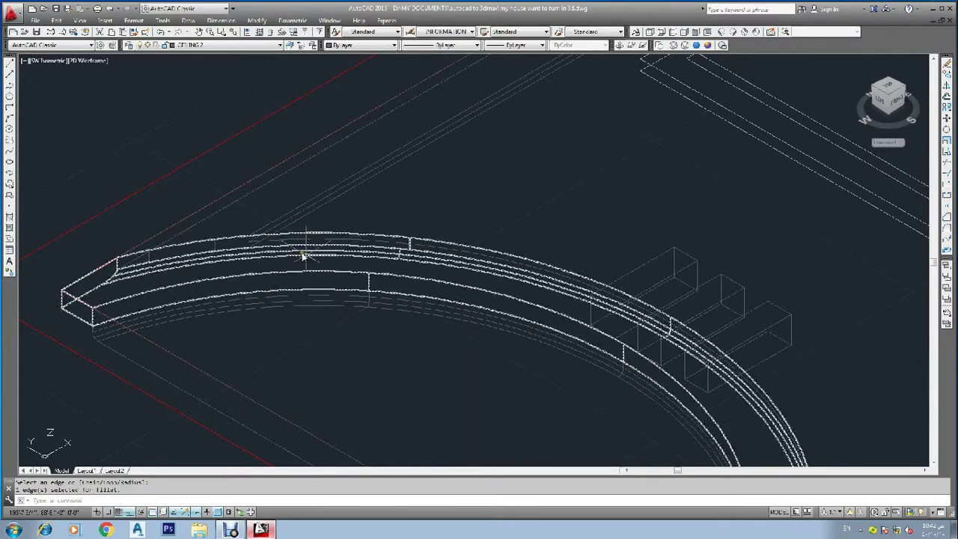
Fillet the square ceiling frame's outer lower edge on the side facing the curved strip, using the 1-inch radius.
{"action": "scroll", "coordinate": [341, 292], "scroll_direction": "down", "scroll_amount": 3}
{"action": "scroll", "coordinate": [612, 333], "scroll_direction": "up", "scroll_amount": 3}
{"action": "key", "text": "Return"}
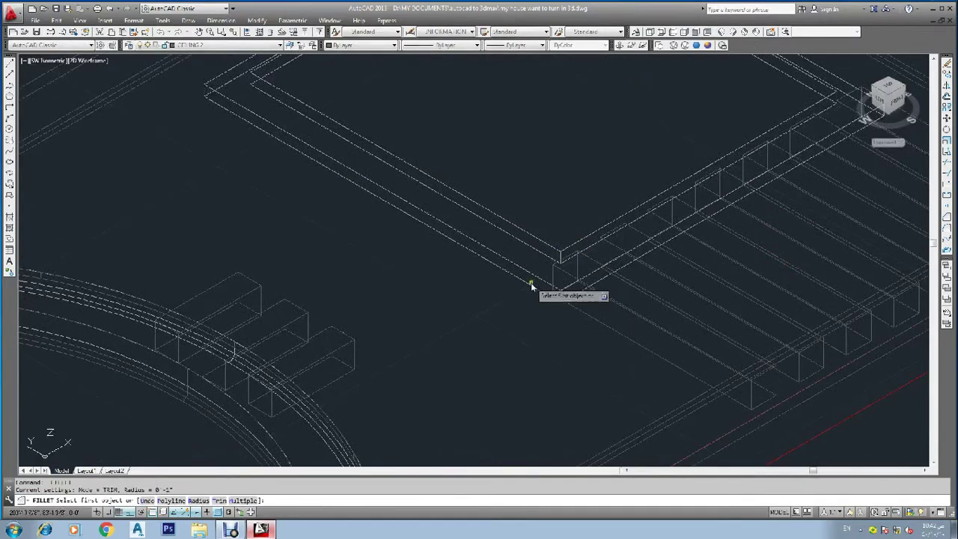
{"action": "left_click", "coordinate": [522, 286]}
{"action": "key", "text": "Return"}
{"action": "key", "text": "Return"}
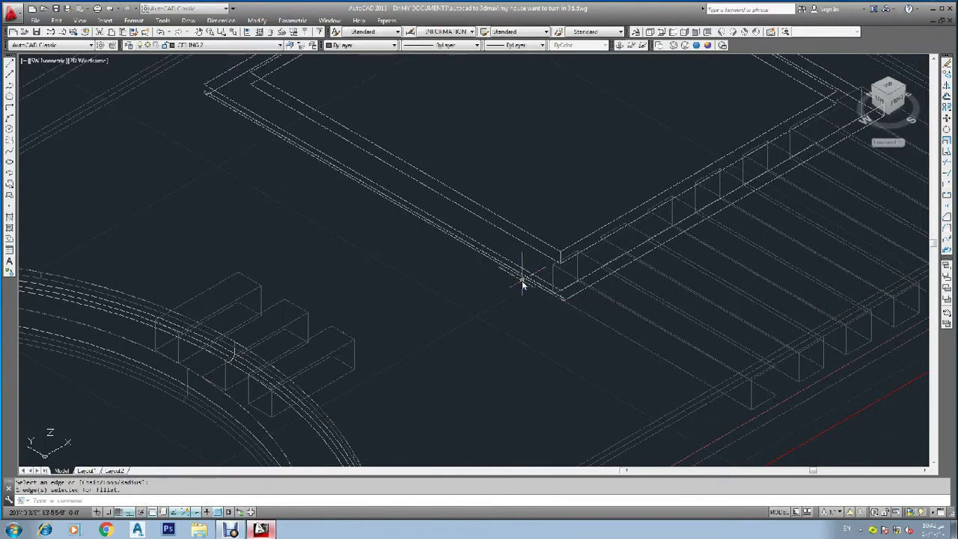
Fillet the square frame's outer lower edge on its back-left side with the 1-inch radius.
{"action": "scroll", "coordinate": [426, 279], "scroll_direction": "down", "scroll_amount": 3}
{"action": "scroll", "coordinate": [425, 282], "scroll_direction": "down", "scroll_amount": 3}
{"action": "scroll", "coordinate": [389, 270], "scroll_direction": "up", "scroll_amount": 8}
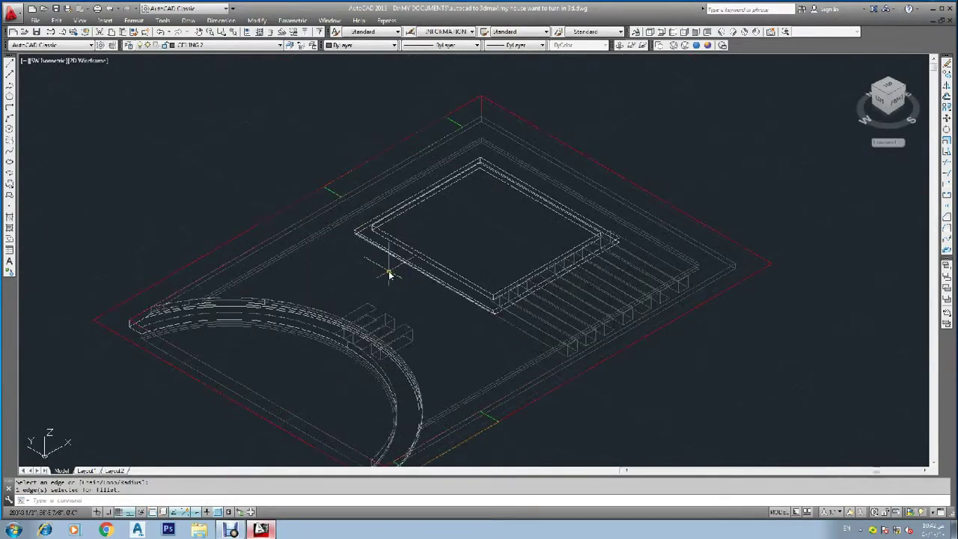
{"action": "key", "text": "Return"}
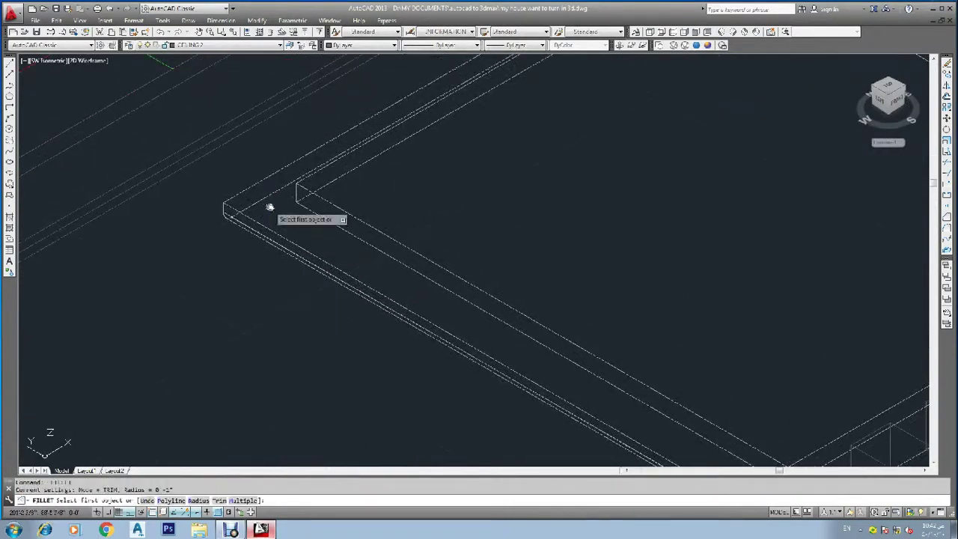
{"action": "left_click", "coordinate": [265, 199]}
{"action": "key", "text": "Return"}
{"action": "key", "text": "Return"}
Fillet the square frame's outer lower edge on its back-right side with the 1-inch radius.
{"action": "scroll", "coordinate": [279, 233], "scroll_direction": "down", "scroll_amount": 3}
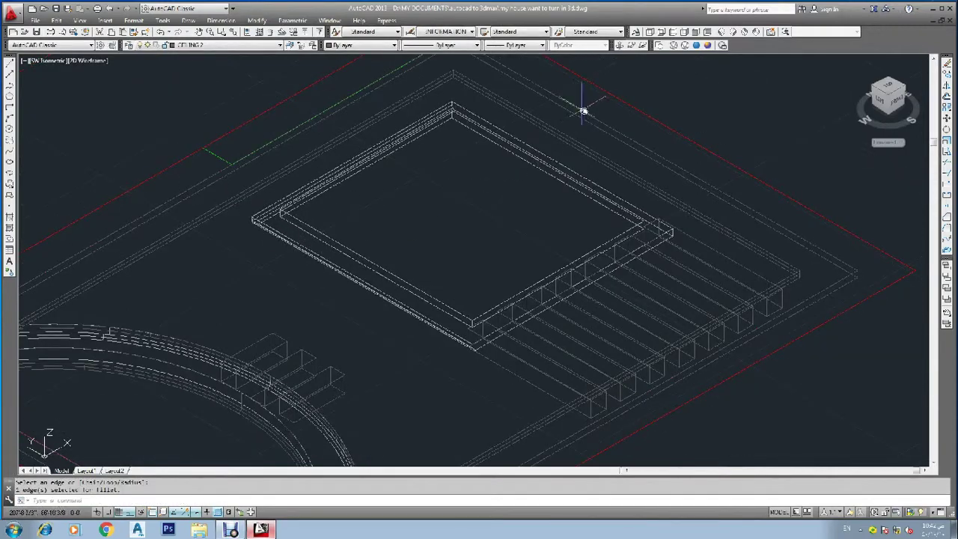
{"action": "scroll", "coordinate": [506, 141], "scroll_direction": "up", "scroll_amount": 5}
{"action": "key", "text": "Return"}
{"action": "left_click", "coordinate": [519, 156]}
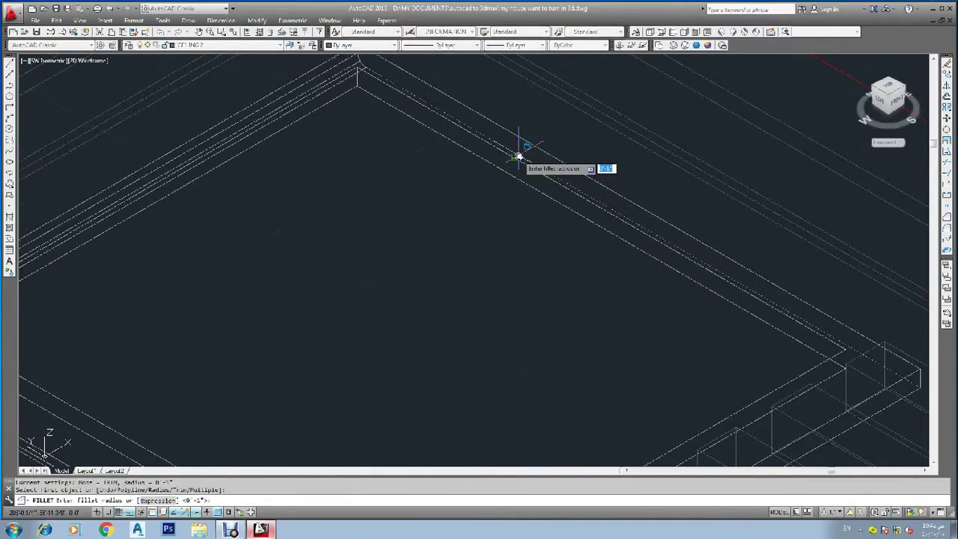
{"action": "key", "text": "Return"}
{"action": "scroll", "coordinate": [524, 160], "scroll_direction": "down", "scroll_amount": 5}
Fillet the square frame's outer lower edge on the side next to the long slats with the 1-inch radius.
{"action": "key", "text": "Return"}
{"action": "key", "text": "Return"}
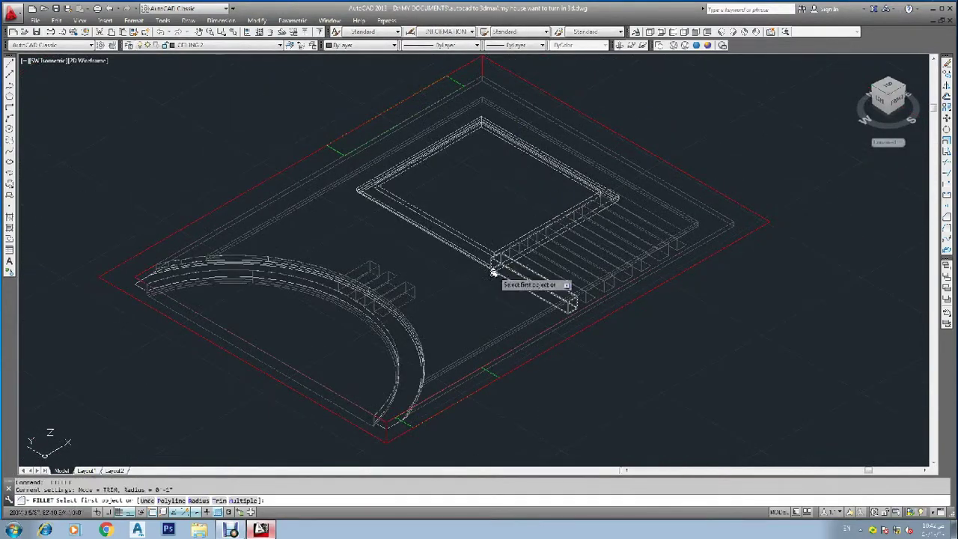
{"action": "scroll", "coordinate": [493, 273], "scroll_direction": "up", "scroll_amount": 4}
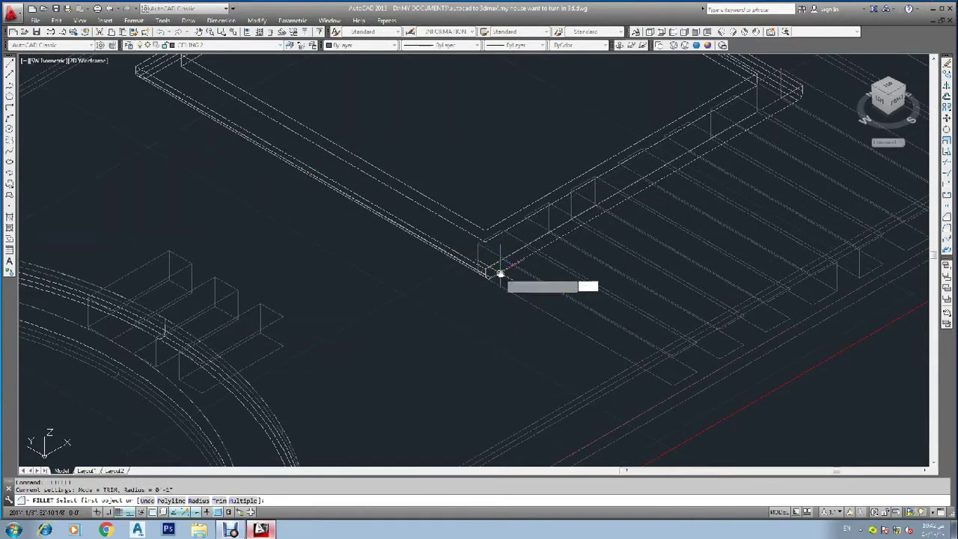
{"action": "left_click", "coordinate": [500, 274]}
{"action": "key", "text": "Return"}
{"action": "key", "text": "Return"}
{"action": "scroll", "coordinate": [512, 297], "scroll_direction": "down", "scroll_amount": 5}
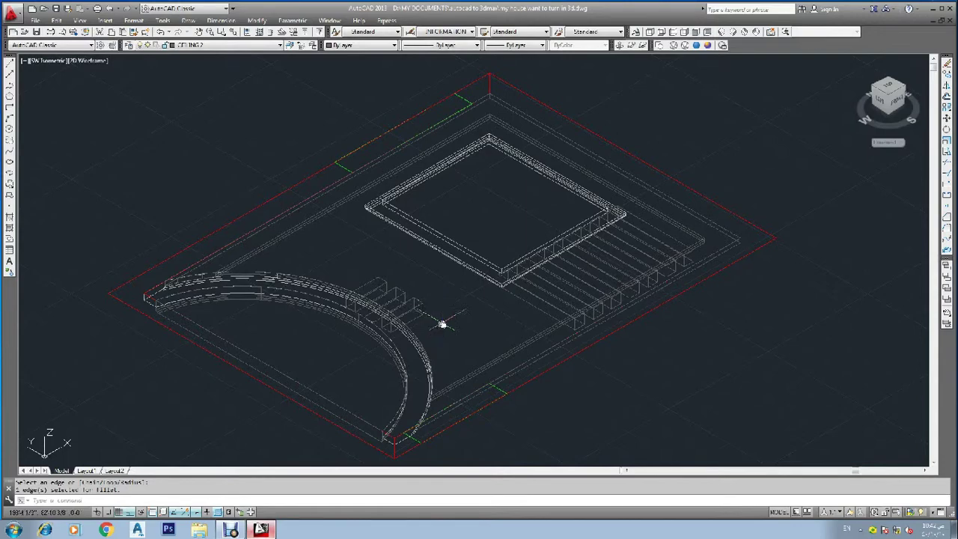
Extrude the two L-shaped wall outlines 12 feet upward.
{"action": "scroll", "coordinate": [278, 285], "scroll_direction": "up", "scroll_amount": 6}
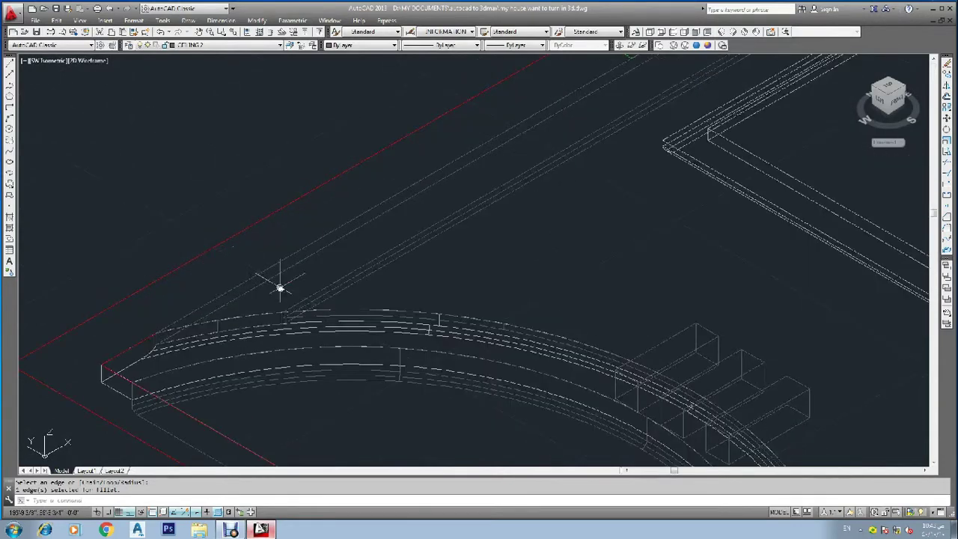
{"action": "key", "text": "Escape"}
{"action": "scroll", "coordinate": [363, 304], "scroll_direction": "down", "scroll_amount": 8}
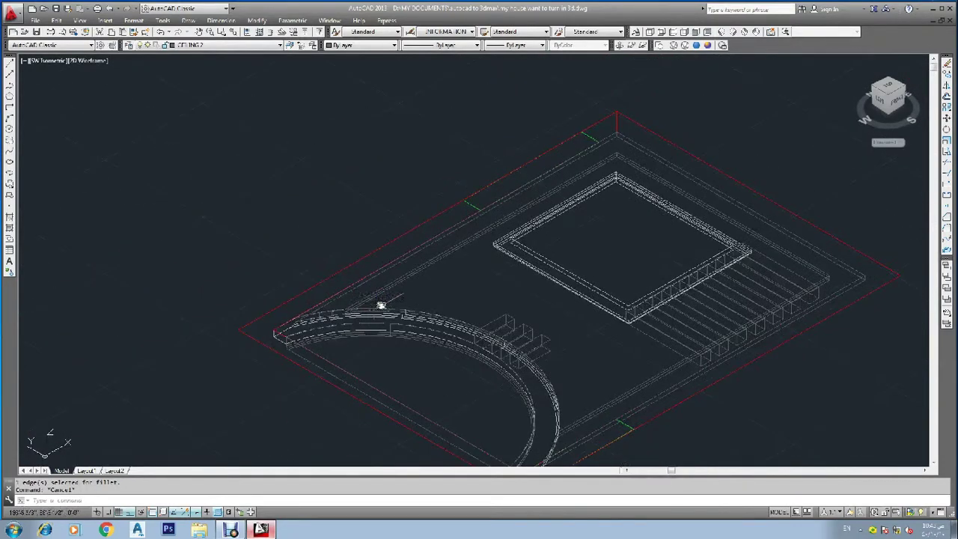
{"action": "scroll", "coordinate": [413, 312], "scroll_direction": "down", "scroll_amount": 2}
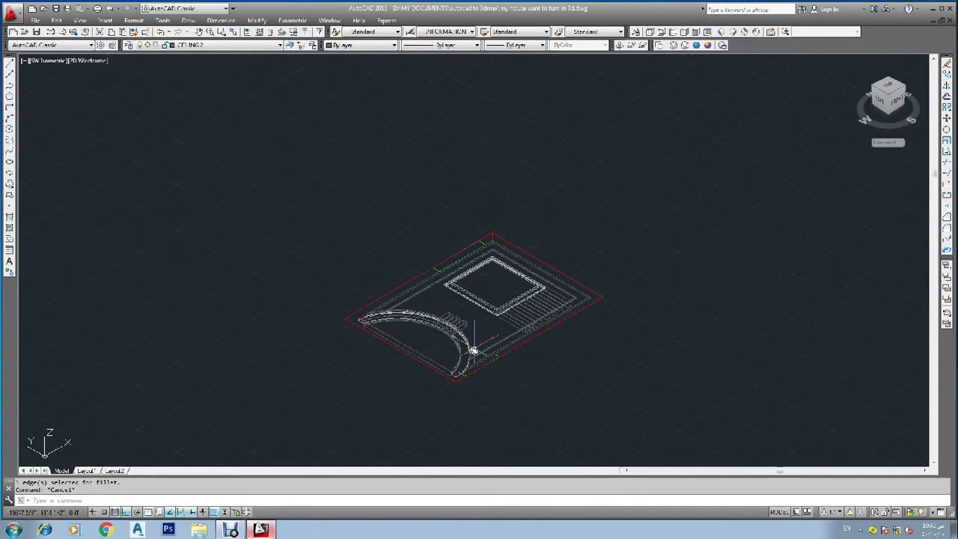
{"action": "key", "text": "Escape"}
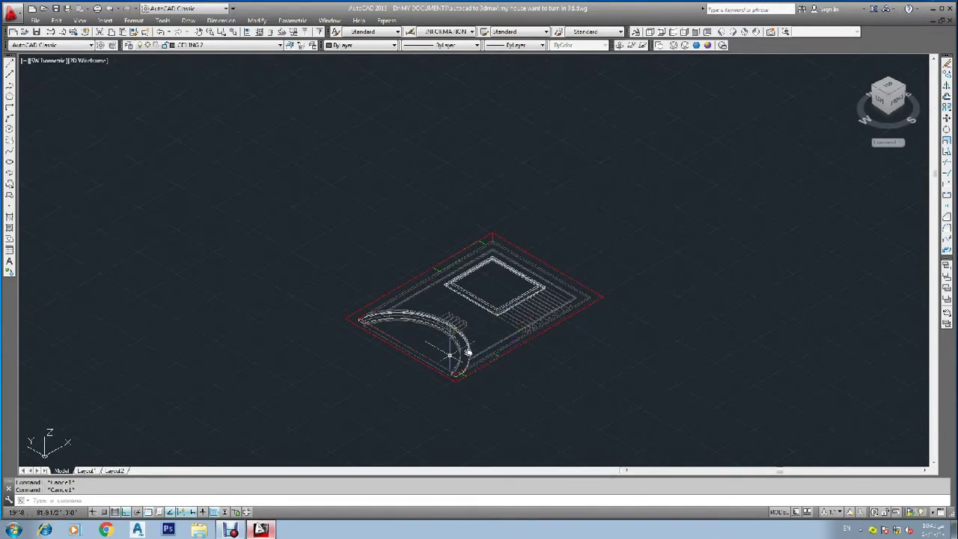
{"action": "type", "text": "ext"}
{"action": "key", "text": "Return"}
{"action": "left_click", "coordinate": [352, 317]}
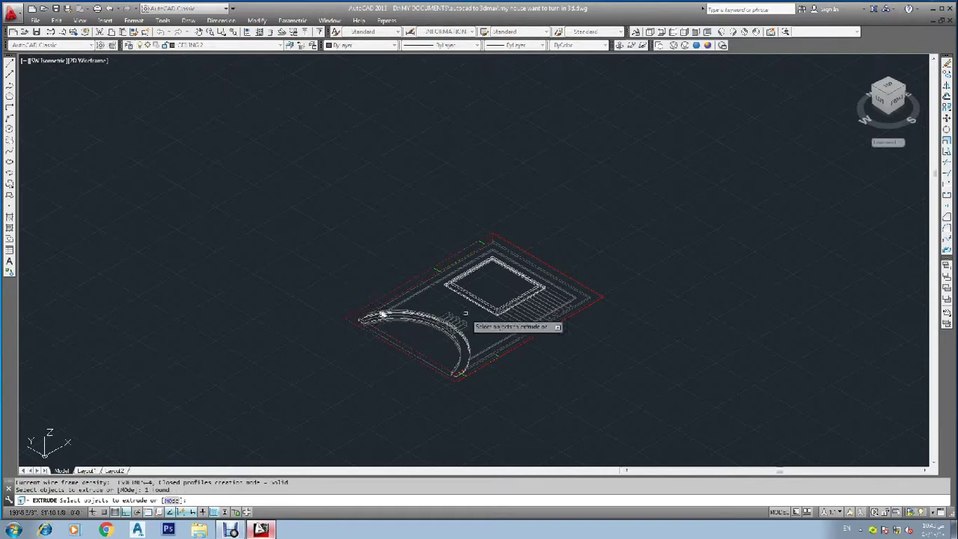
{"action": "left_click", "coordinate": [603, 297]}
{"action": "key", "text": "Return"}
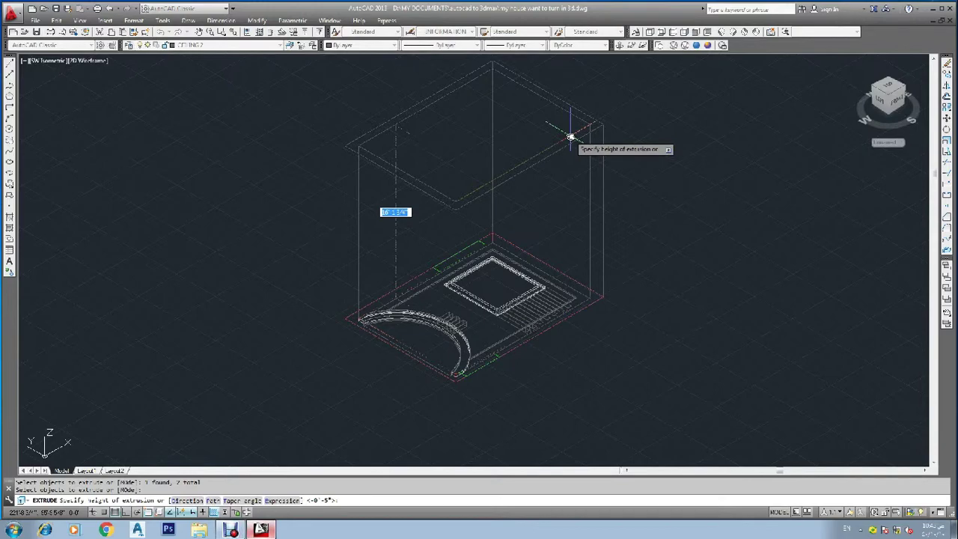
{"action": "key", "text": "Escape"}
{"action": "key", "text": "Escape"}
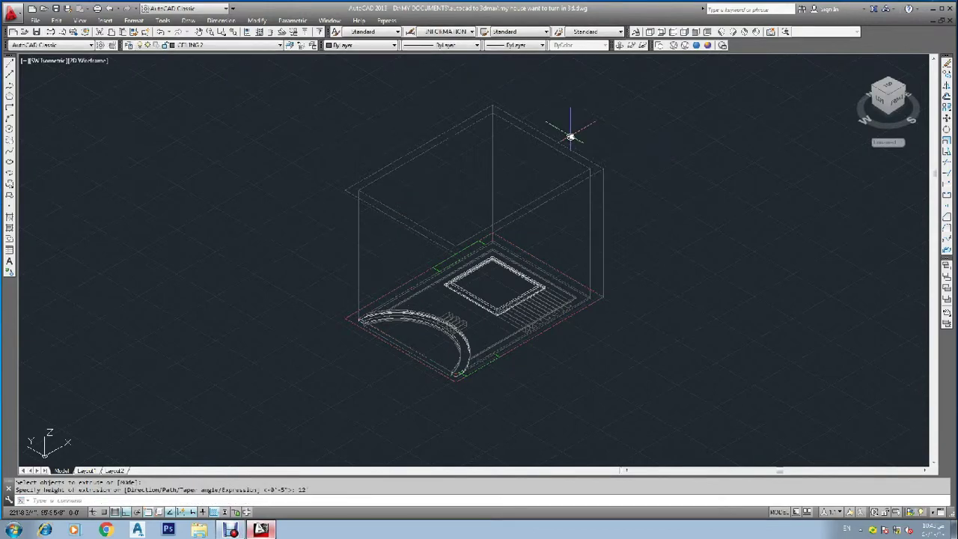
Extrude the green window outline in the back-left wall 5 feet upward.
{"action": "scroll", "coordinate": [428, 276], "scroll_direction": "up", "scroll_amount": 2}
{"action": "scroll", "coordinate": [429, 277], "scroll_direction": "up", "scroll_amount": 2}
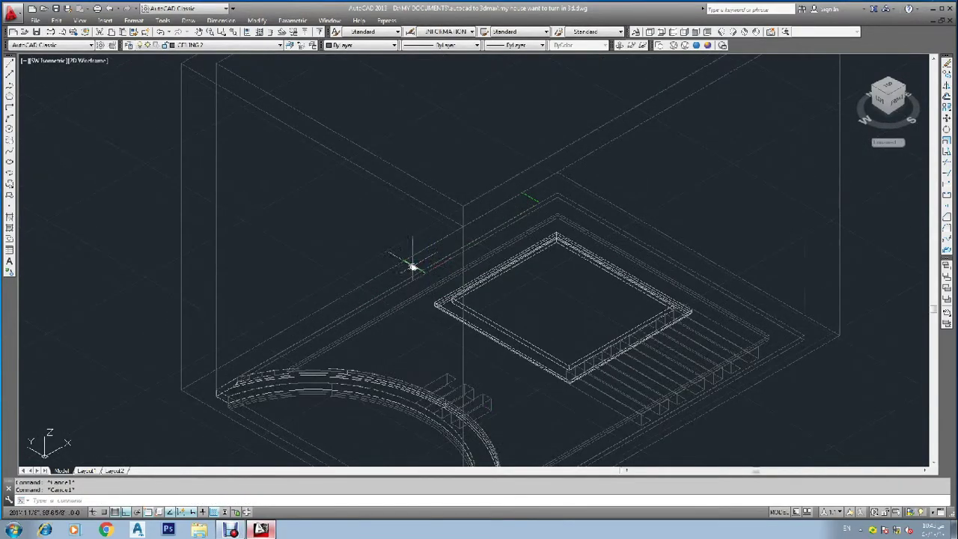
{"action": "left_click", "coordinate": [414, 265]}
{"action": "right_click", "coordinate": [412, 265]}
{"action": "key", "text": "Escape"}
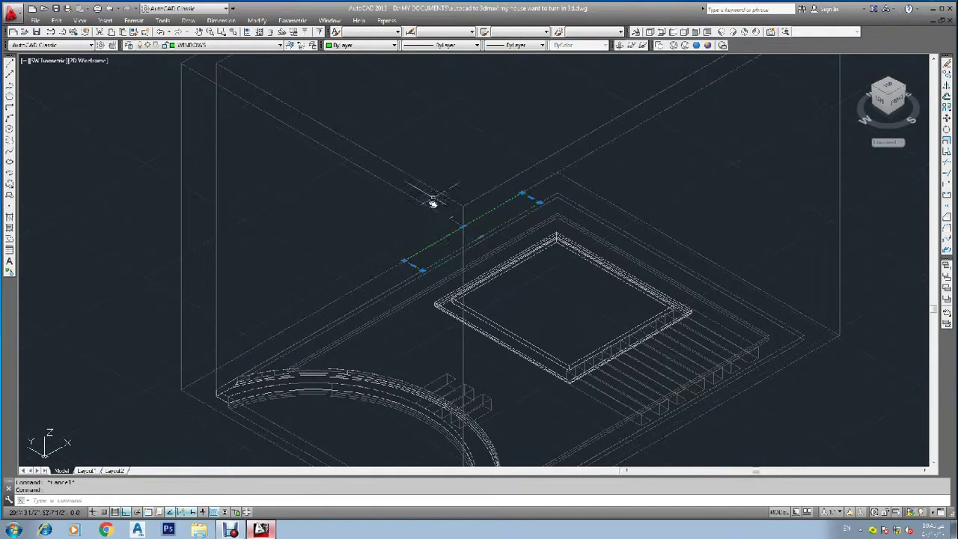
{"action": "left_click", "coordinate": [434, 199]}
{"action": "key", "text": "Return"}
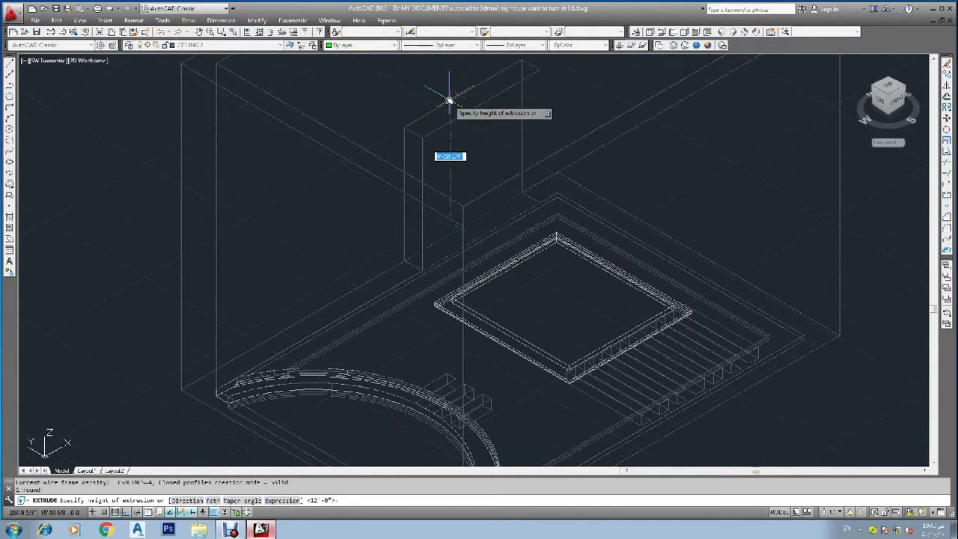
{"action": "left_click", "coordinate": [449, 100]}
{"action": "scroll", "coordinate": [460, 164], "scroll_direction": "down", "scroll_amount": 3}
Extrude the green opening outline in the front-right wall 7 feet upward.
{"action": "key", "text": "Return"}
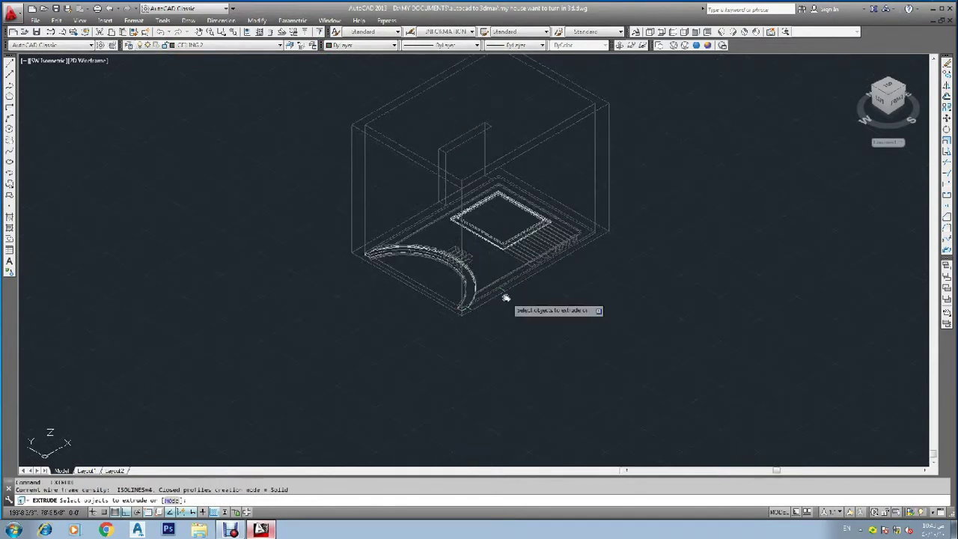
{"action": "scroll", "coordinate": [498, 288], "scroll_direction": "up", "scroll_amount": 5}
{"action": "left_click", "coordinate": [490, 287]}
{"action": "key", "text": "Return"}
{"action": "scroll", "coordinate": [489, 247], "scroll_direction": "down", "scroll_amount": 4}
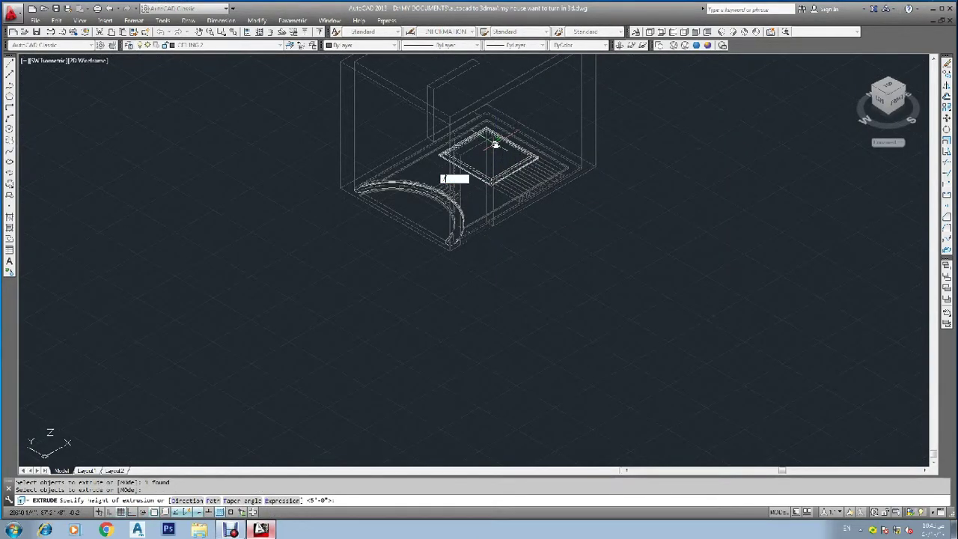
{"action": "key", "text": "Escape"}
{"action": "key", "text": "Escape"}
Move the extruded window block in the back-left wall 2 feet straight up.
{"action": "middle_click_drag", "start_coordinate": [518, 219], "coordinate": [532, 292]}
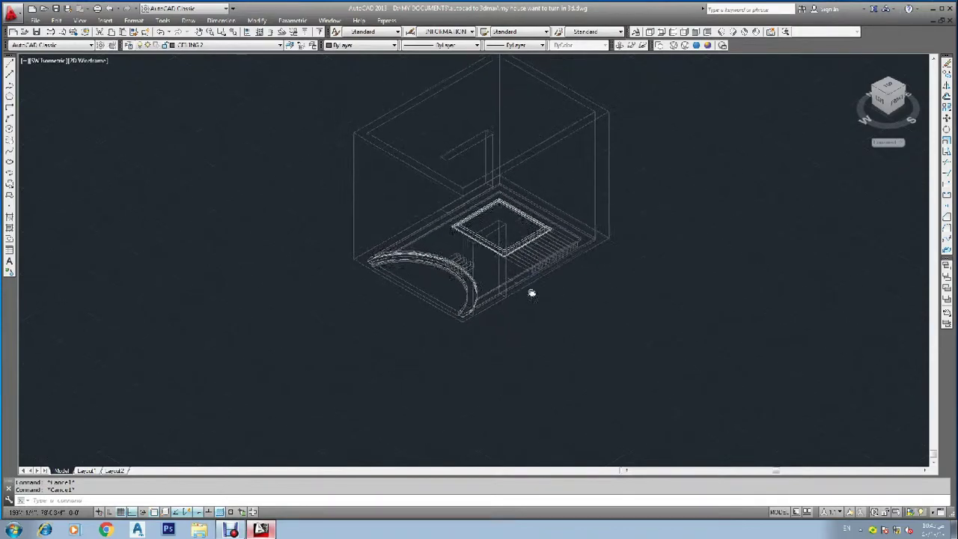
{"action": "type", "text": "v"}
{"action": "key", "text": "Return"}
{"action": "left_click", "coordinate": [486, 137]}
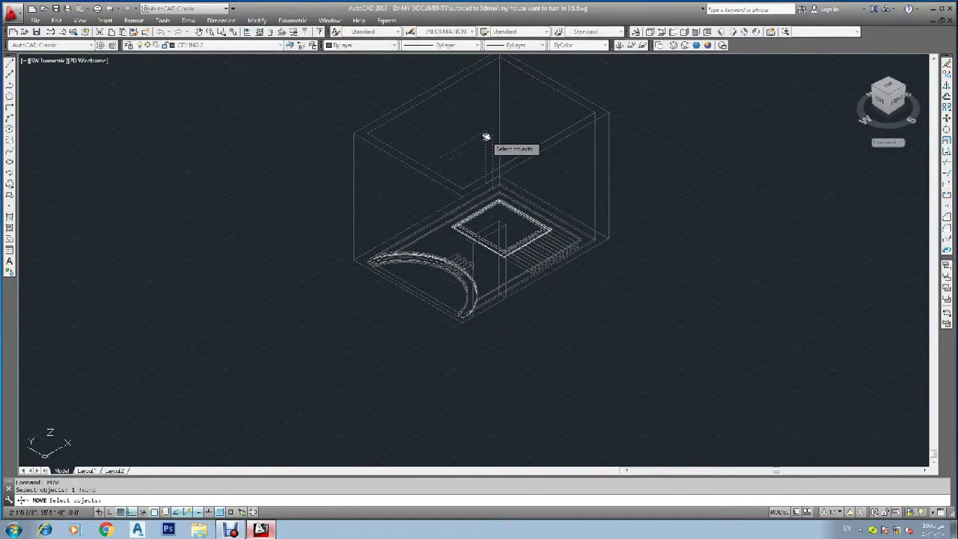
{"action": "key", "text": "Return"}
{"action": "scroll", "coordinate": [496, 150], "scroll_direction": "up", "scroll_amount": 5}
{"action": "left_click", "coordinate": [494, 321]}
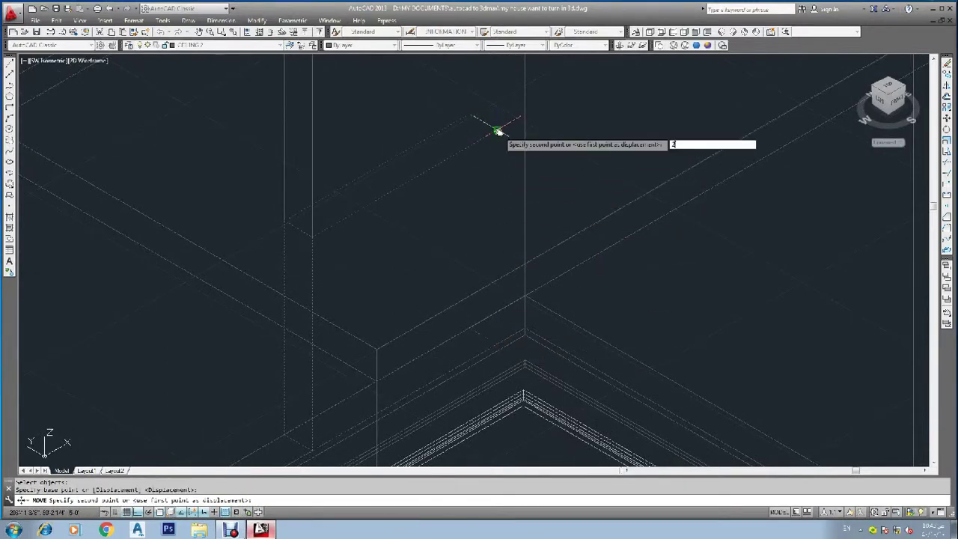
{"action": "scroll", "coordinate": [499, 132], "scroll_direction": "down", "scroll_amount": 1}
{"action": "key", "text": "Escape"}
{"action": "key", "text": "Escape"}
Subtract the raised window block from the back-left wall solid.
{"action": "scroll", "coordinate": [498, 138], "scroll_direction": "down", "scroll_amount": 5}
{"action": "type", "text": "su"}
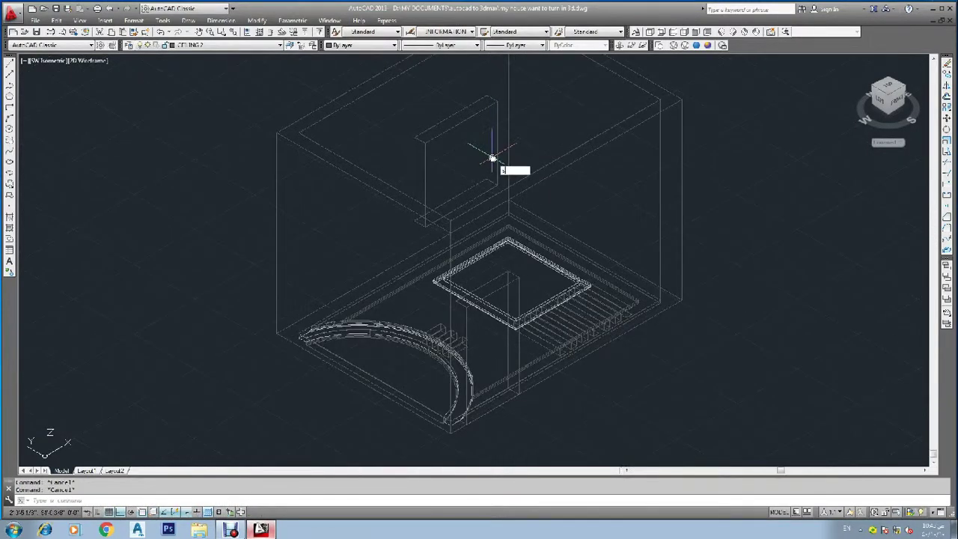
{"action": "key", "text": "Return"}
{"action": "scroll", "coordinate": [442, 128], "scroll_direction": "down", "scroll_amount": 2}
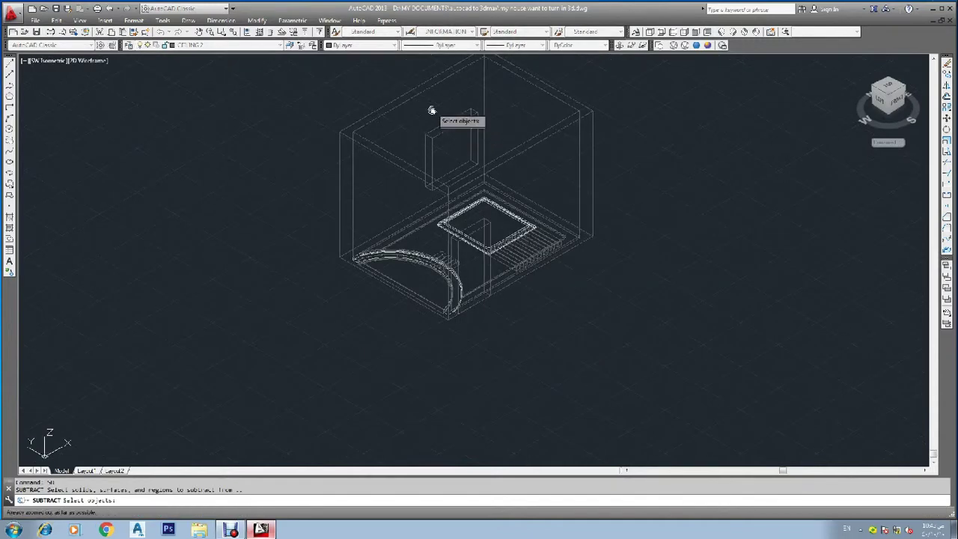
{"action": "left_click", "coordinate": [442, 117]}
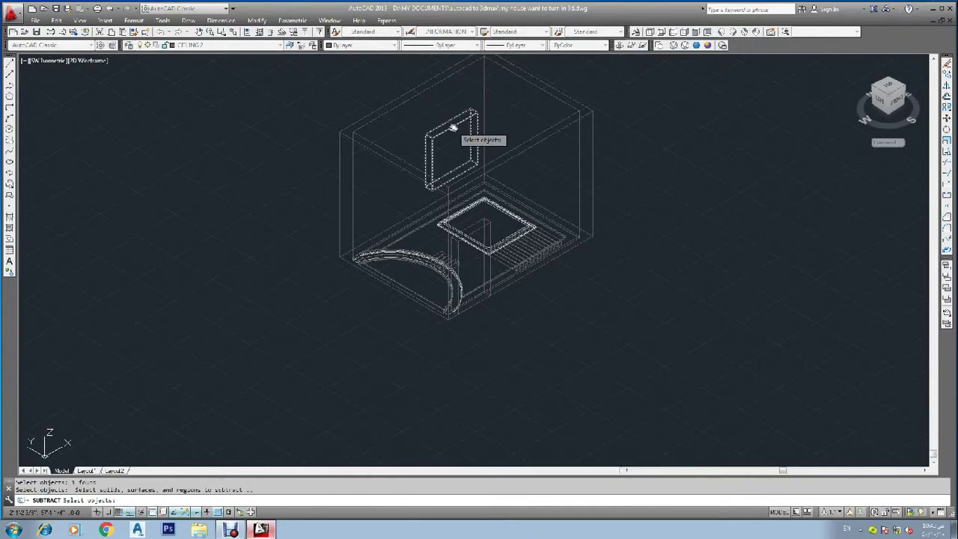
{"action": "key", "text": "Escape"}
Subtract the extruded door block from the front-right wall solid.
{"action": "key", "text": "Return"}
{"action": "left_click", "coordinate": [522, 152]}
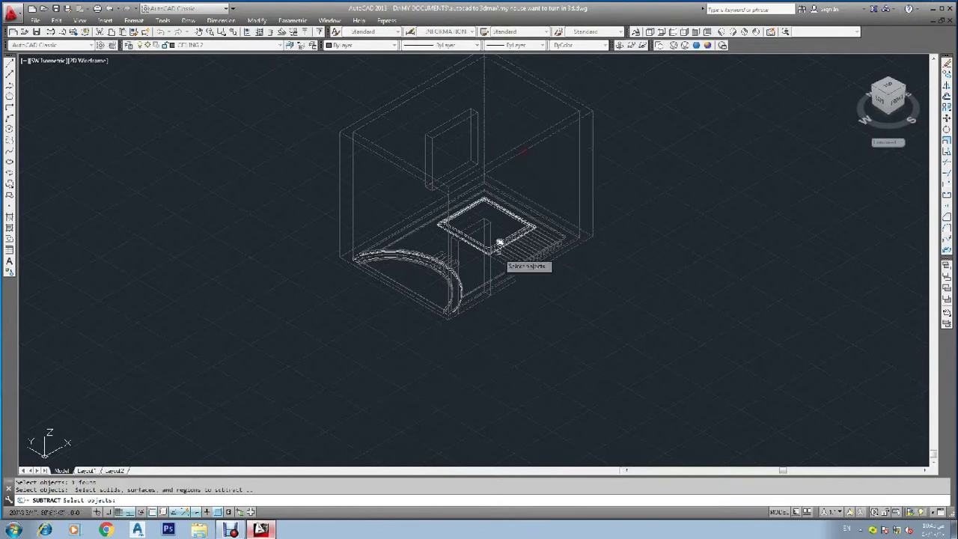
{"action": "key", "text": "Return"}
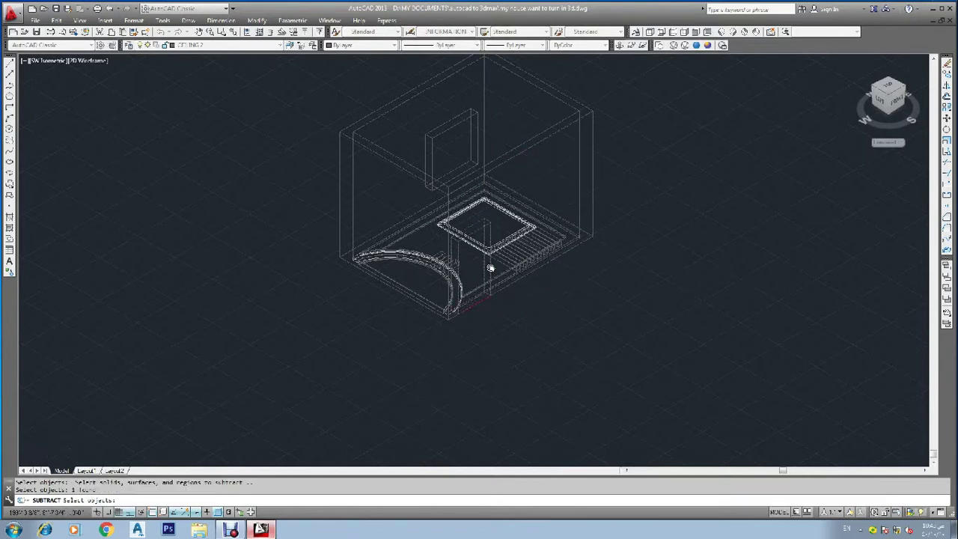
{"action": "key", "text": "Escape"}
Check the window and door openings in the Realistic visual style, and return the display to Wireframe.
{"action": "left_click", "coordinate": [696, 46]}
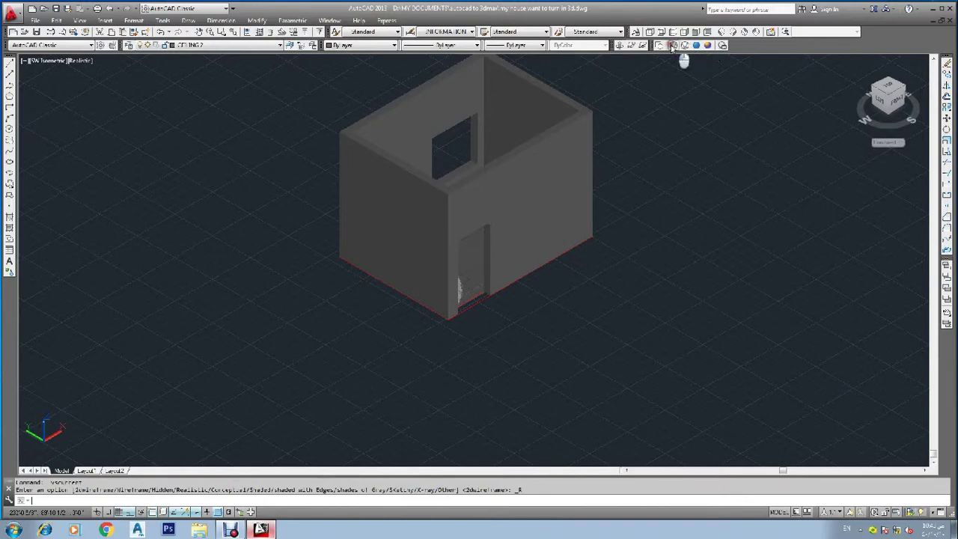
{"action": "left_click", "coordinate": [673, 46]}
{"action": "middle_click_drag", "start_coordinate": [332, 292], "coordinate": [363, 324], "text": "shift"}
{"action": "key", "text": "Escape"}
{"action": "key", "text": "Escape"}
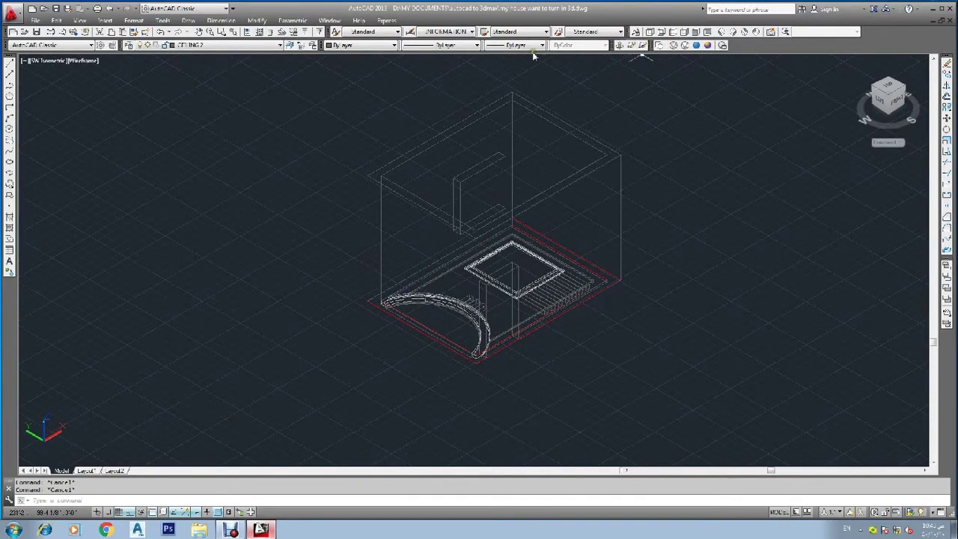
Turn off the WALLS layer and try a crossing selection over the upper part of the wall solids.
{"action": "type", "text": "la"}
{"action": "key", "text": "Return"}
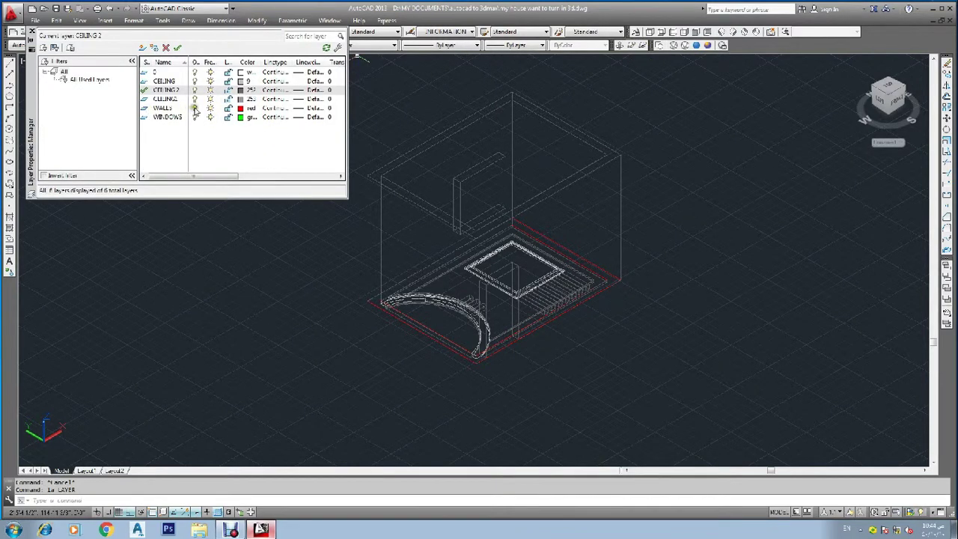
{"action": "left_click", "coordinate": [194, 109]}
{"action": "left_click", "coordinate": [31, 32]}
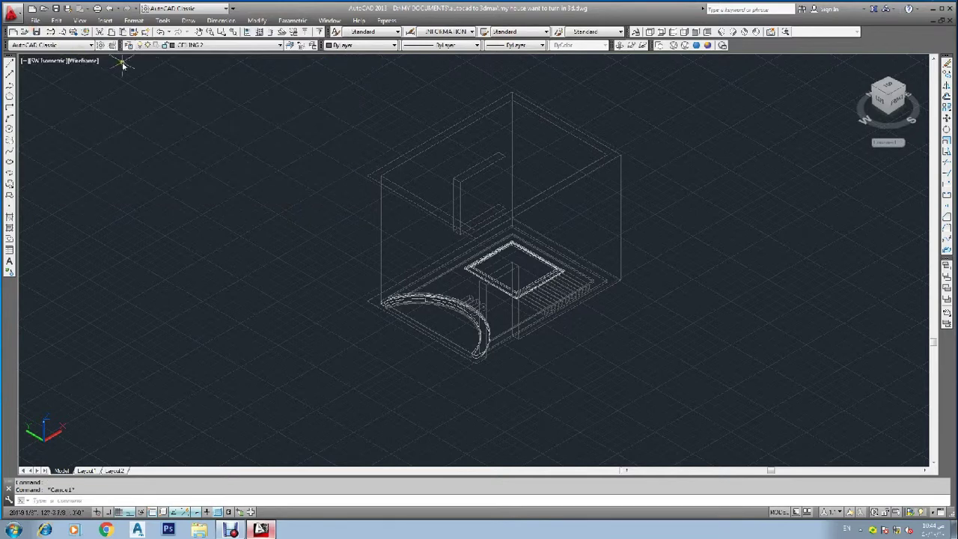
{"action": "key", "text": "Escape"}
{"action": "left_click", "coordinate": [638, 112]}
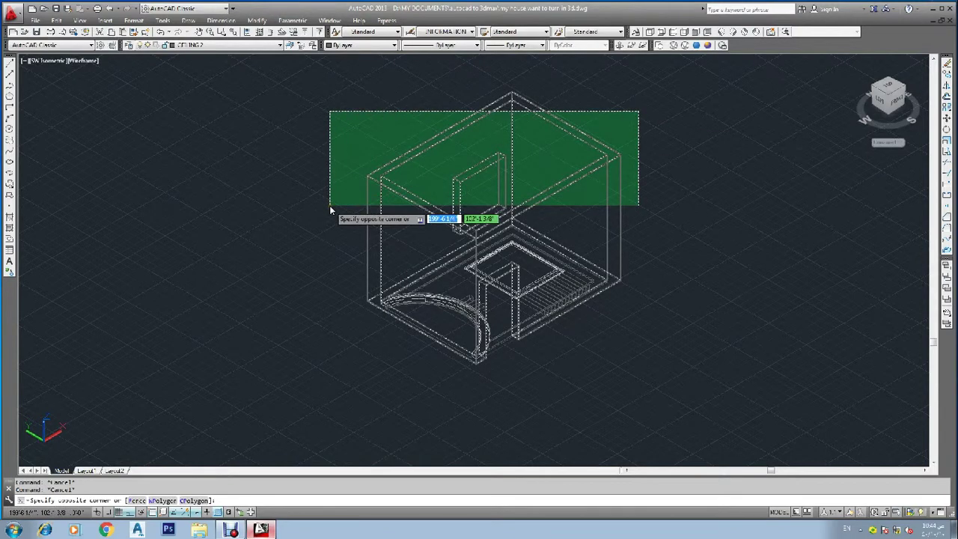
{"action": "left_click", "coordinate": [329, 205]}
{"action": "key", "text": "Escape"}
Turn the WALLS layer back on.
{"action": "type", "text": "la"}
{"action": "key", "text": "Return"}
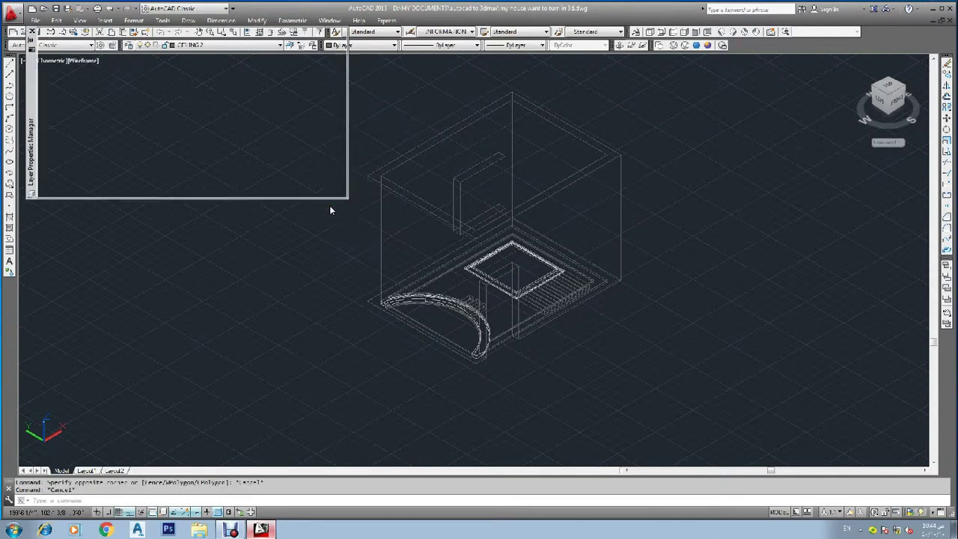
{"action": "left_click", "coordinate": [194, 108]}
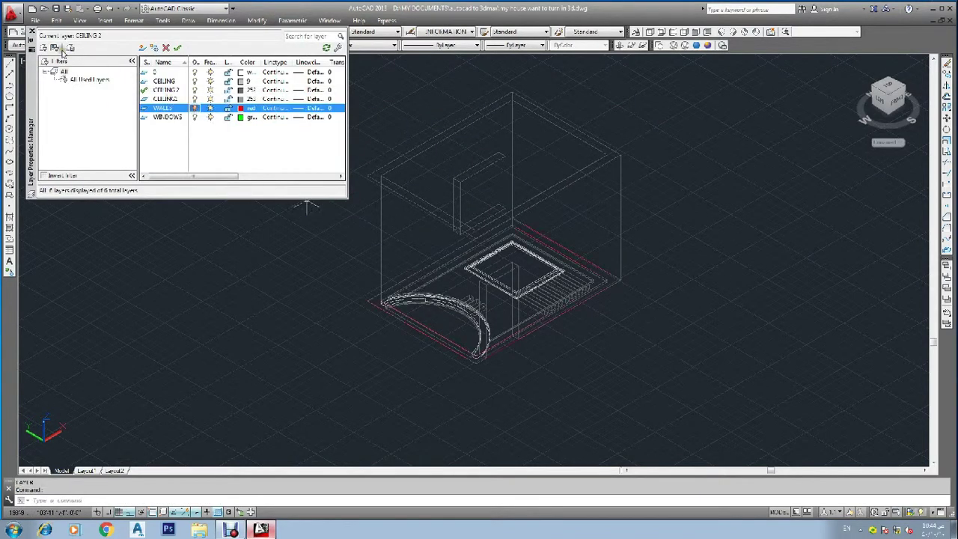
{"action": "left_click", "coordinate": [32, 31]}
{"action": "left_click", "coordinate": [683, 93]}
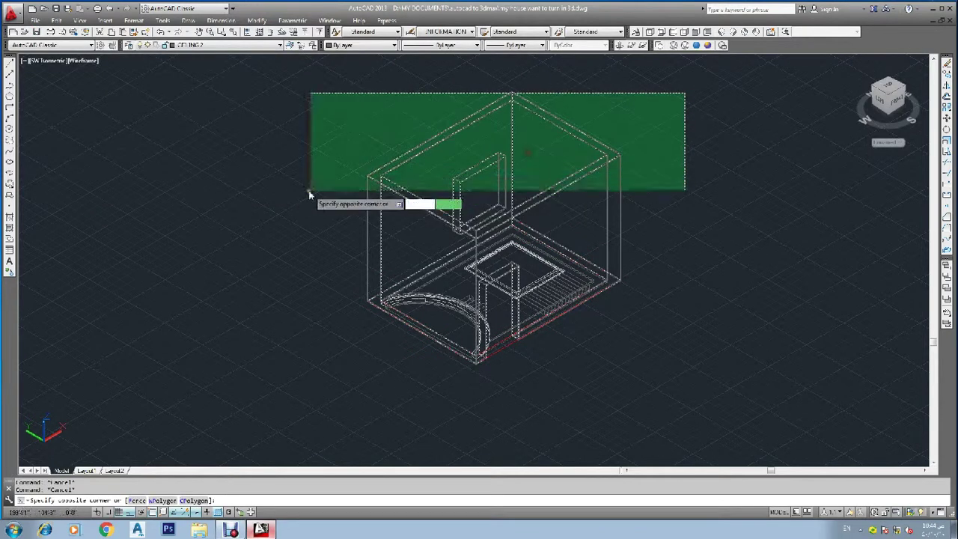
{"action": "left_click", "coordinate": [308, 190]}
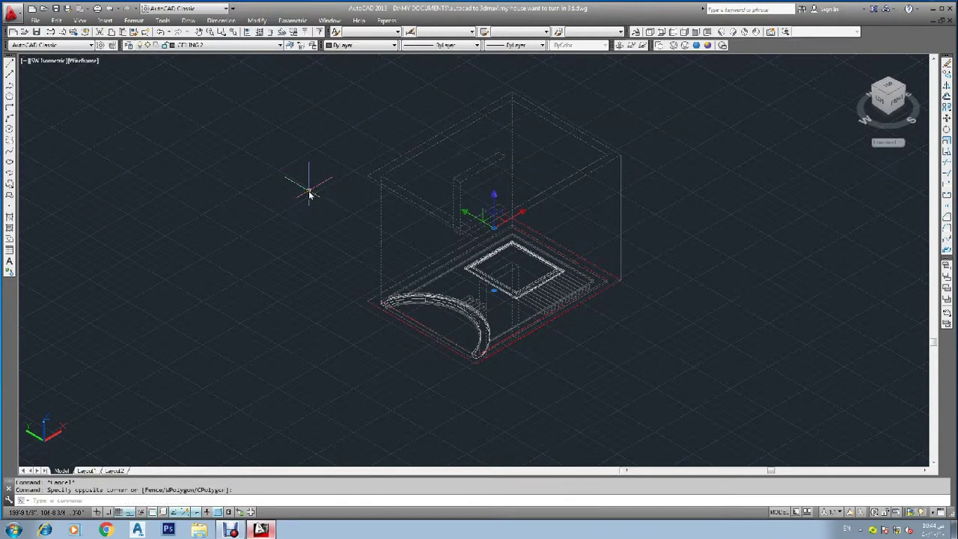
{"action": "type", "text": "la"}
{"action": "key", "text": "Return"}
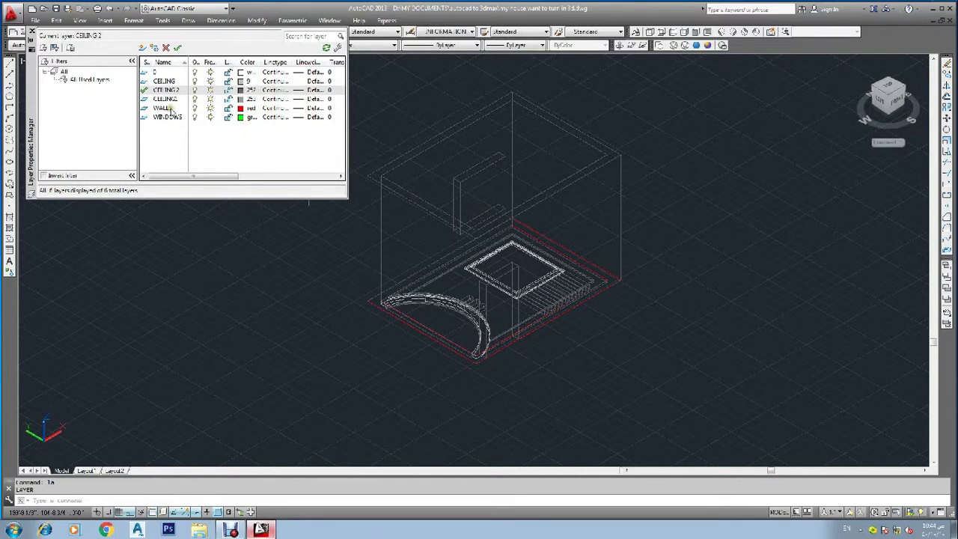
{"action": "left_click", "coordinate": [32, 30]}
Assign both wall solids to the WALLS layer.
{"action": "left_click", "coordinate": [712, 85]}
{"action": "left_click", "coordinate": [352, 213]}
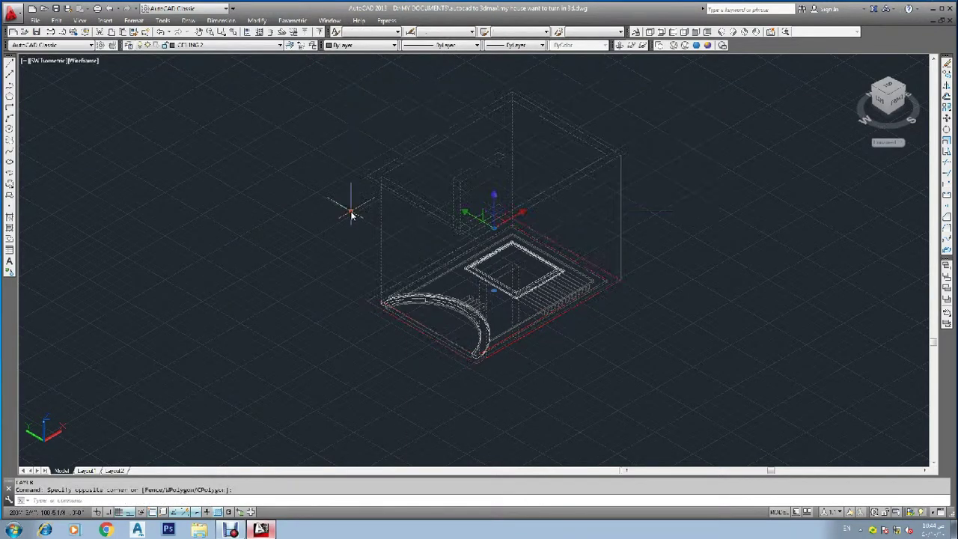
{"action": "key", "text": "ctrl+1"}
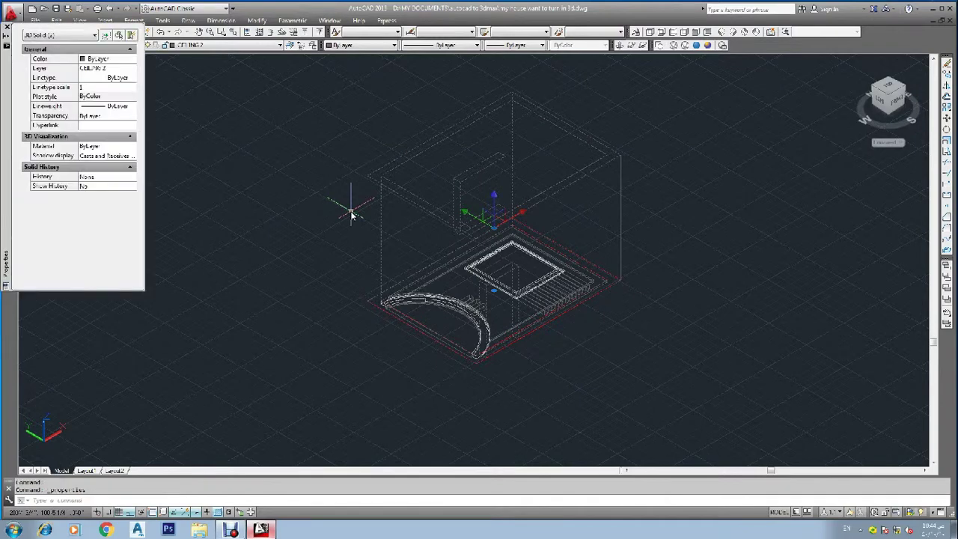
{"action": "left_click", "coordinate": [104, 68]}
{"action": "left_click", "coordinate": [87, 110]}
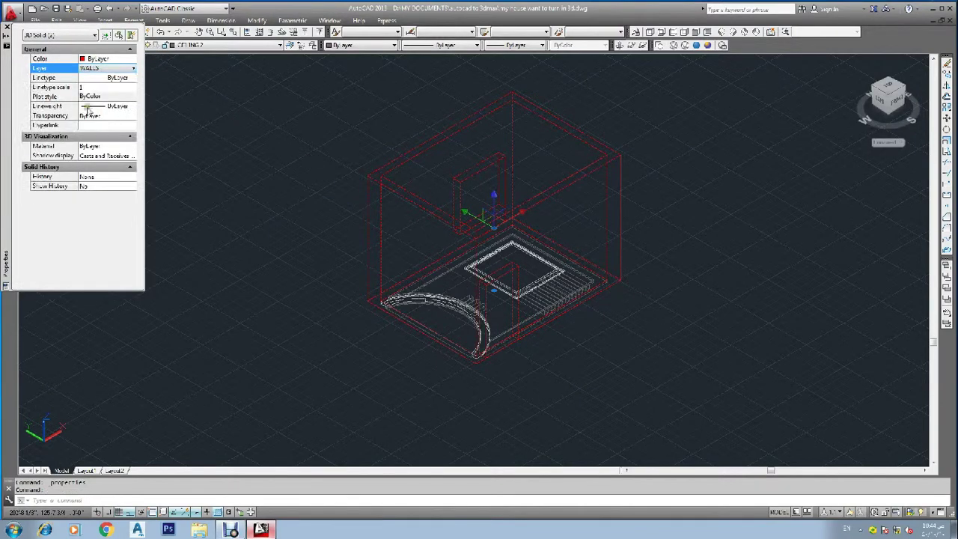
{"action": "left_click", "coordinate": [6, 27]}
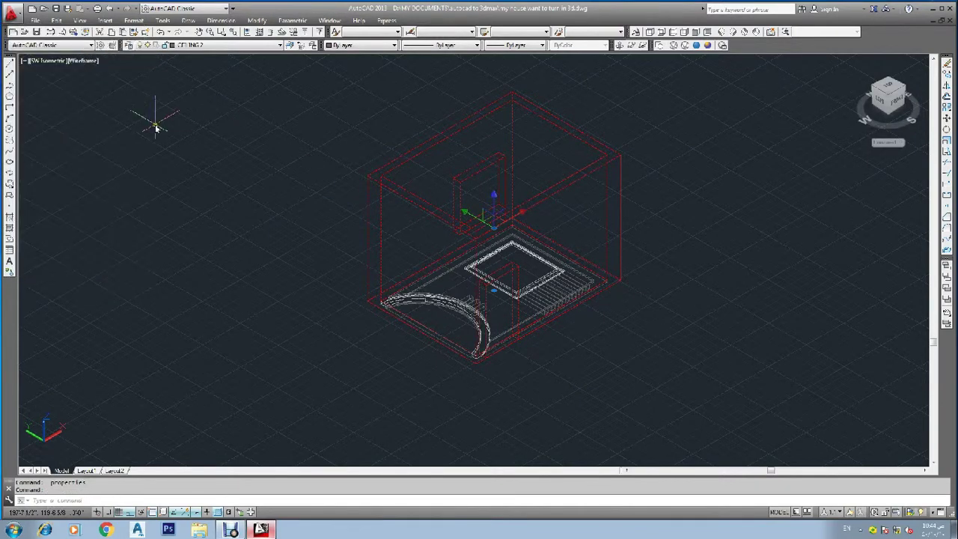
Turn off the WALLS layer so that only the ceiling parts are displayed.
{"action": "type", "text": "la"}
{"action": "key", "text": "Return"}
{"action": "left_click", "coordinate": [153, 108]}
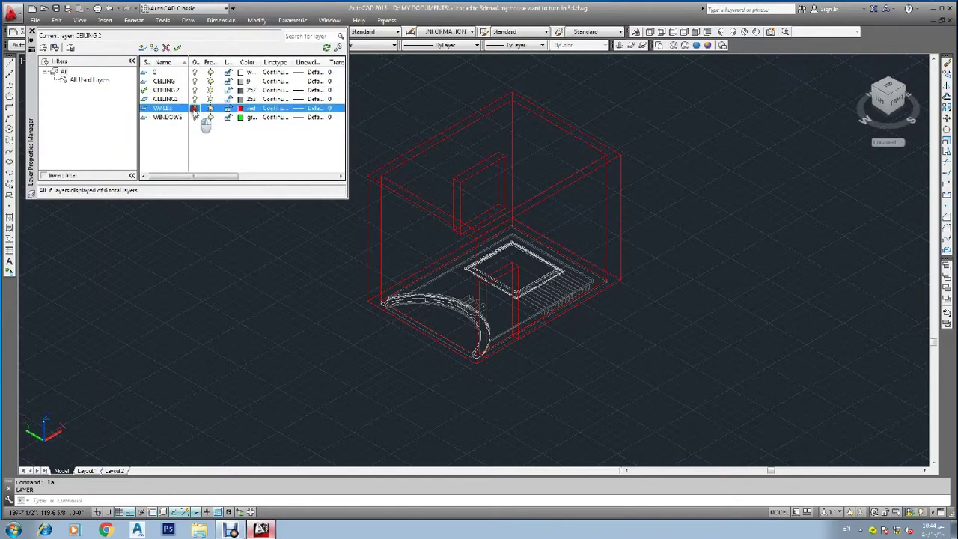
{"action": "left_click", "coordinate": [195, 108]}
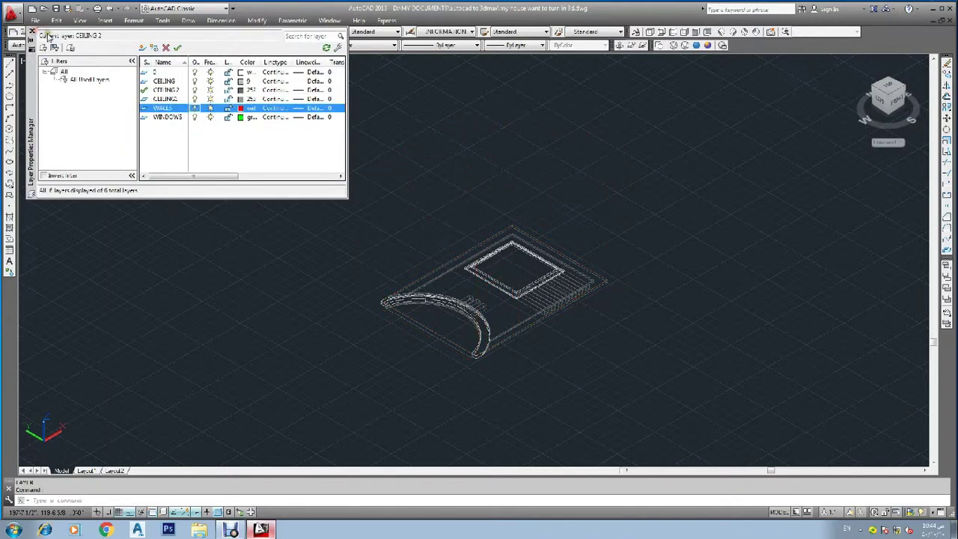
{"action": "left_click", "coordinate": [31, 33]}
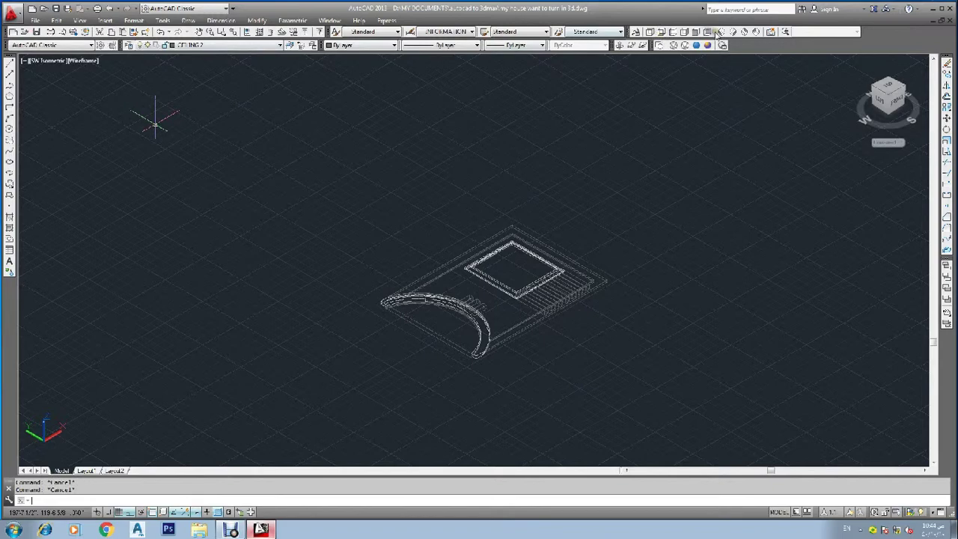
Orient the UCS through the left view, return to SW Isometric and move all the ceiling parts 12 feet straight up.
{"action": "left_click", "coordinate": [672, 33]}
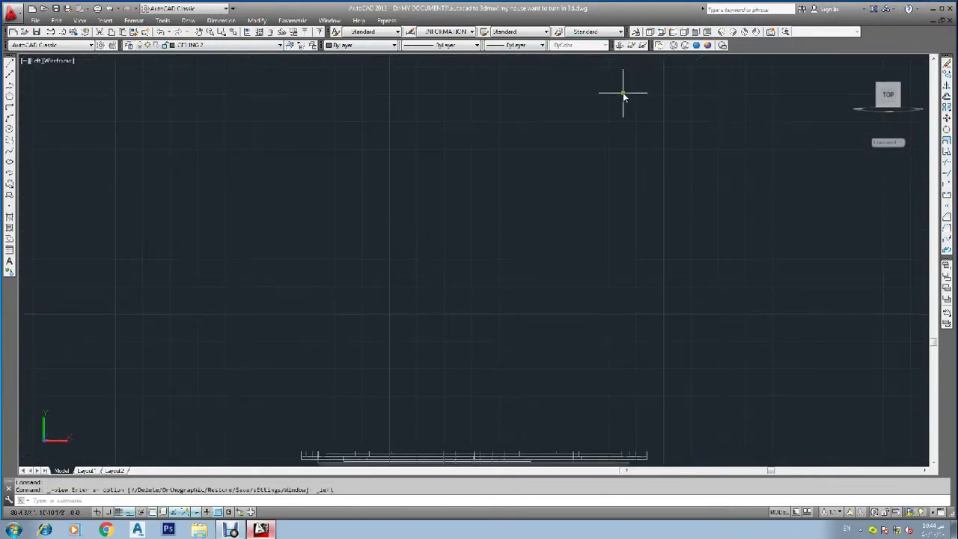
{"action": "left_click", "coordinate": [720, 33]}
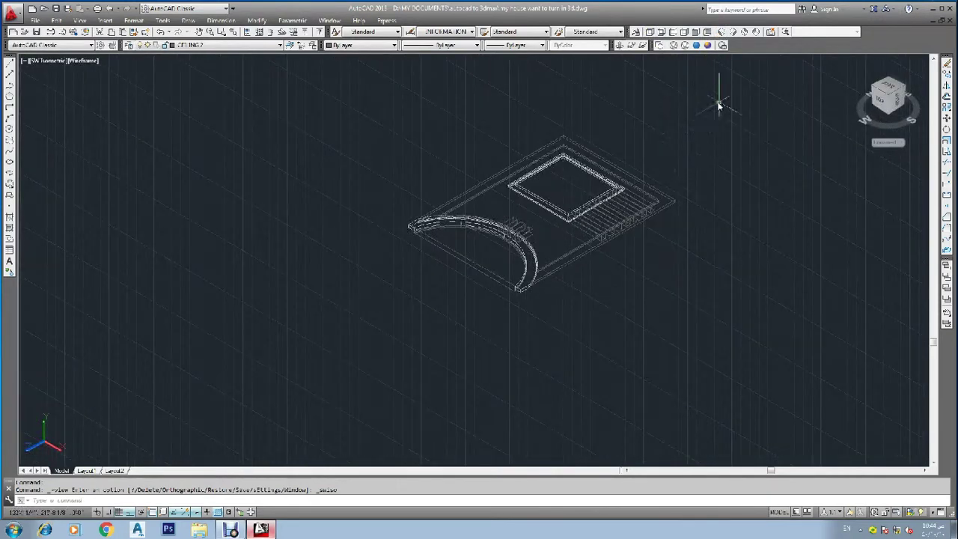
{"action": "left_click", "coordinate": [720, 98]}
{"action": "left_click", "coordinate": [357, 321]}
{"action": "left_click", "coordinate": [703, 124]}
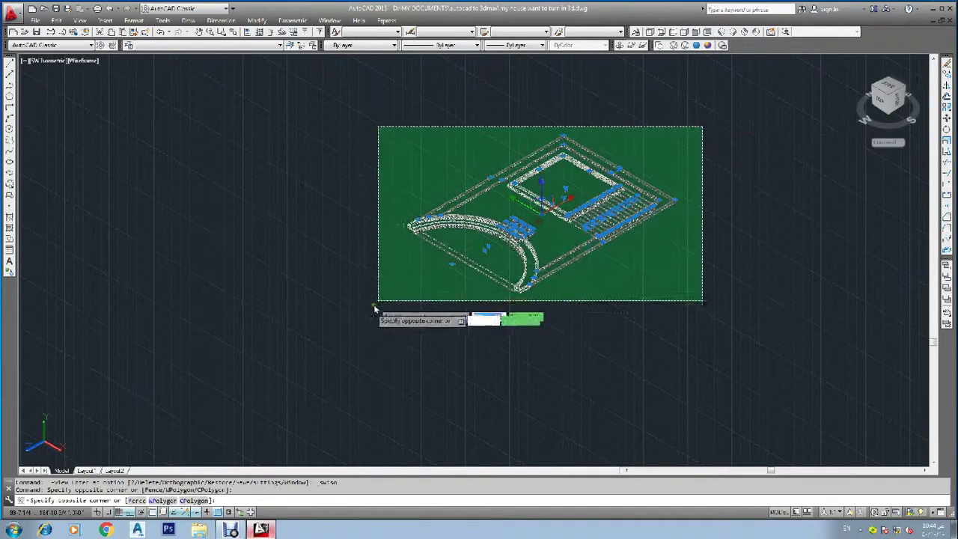
{"action": "left_click", "coordinate": [367, 315]}
{"action": "type", "text": "m"}
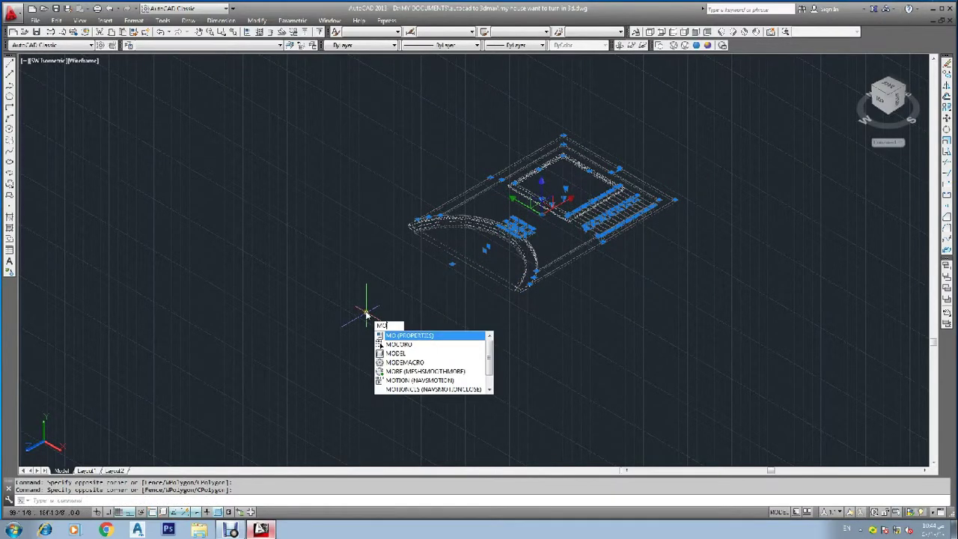
{"action": "key", "text": "Return"}
{"action": "scroll", "coordinate": [541, 277], "scroll_direction": "up", "scroll_amount": 4}
{"action": "scroll", "coordinate": [541, 277], "scroll_direction": "up", "scroll_amount": 5}
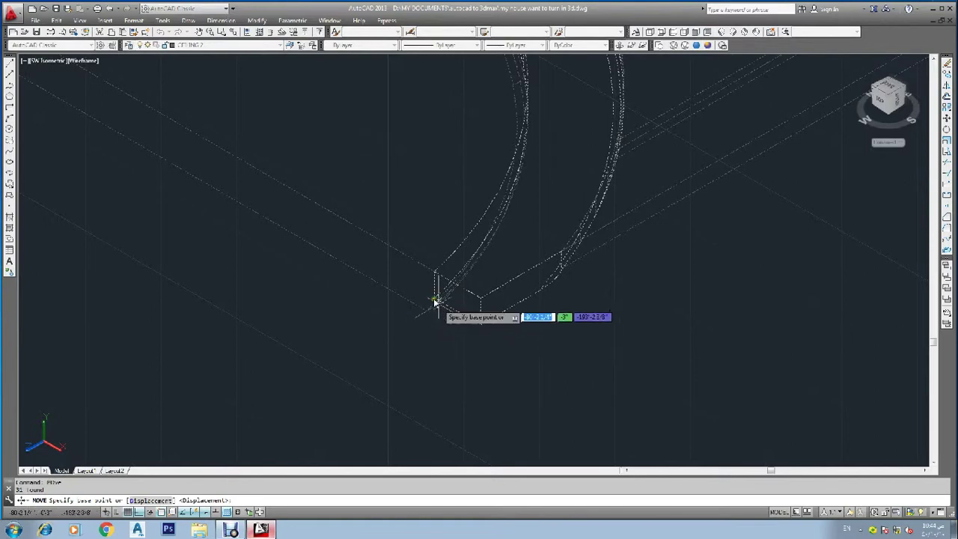
{"action": "left_click", "coordinate": [480, 326]}
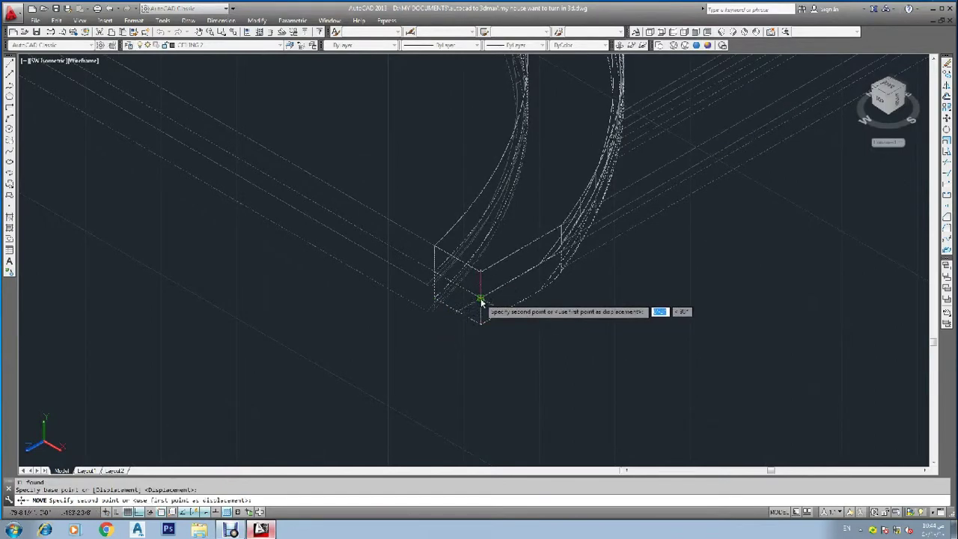
{"action": "type", "text": "12"}
{"action": "key", "text": "Return"}
{"action": "scroll", "coordinate": [481, 301], "scroll_direction": "down", "scroll_amount": 6}
{"action": "key", "text": "Escape"}
{"action": "key", "text": "Escape"}
{"action": "middle_click_drag", "start_coordinate": [489, 217], "coordinate": [479, 301]}
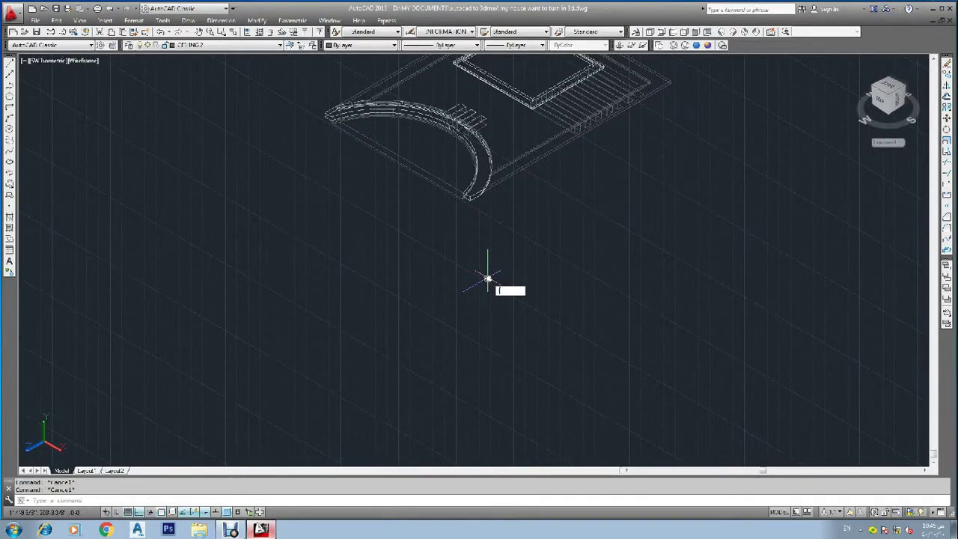
Turn on the WALLS layer to display the walls together with the raised ceiling.
{"action": "type", "text": "la"}
{"action": "key", "text": "Return"}
{"action": "left_click", "coordinate": [196, 108]}
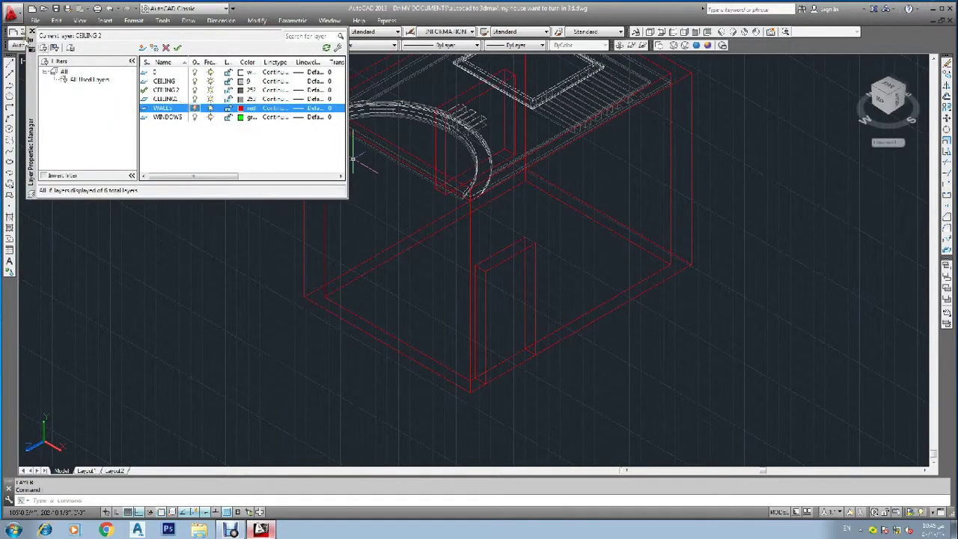
{"action": "left_click", "coordinate": [32, 32]}
Zoom to the model's extents, apply the Realistic visual style, and restore the SW Isometric view by way of the top view.
{"action": "type", "text": "z"}
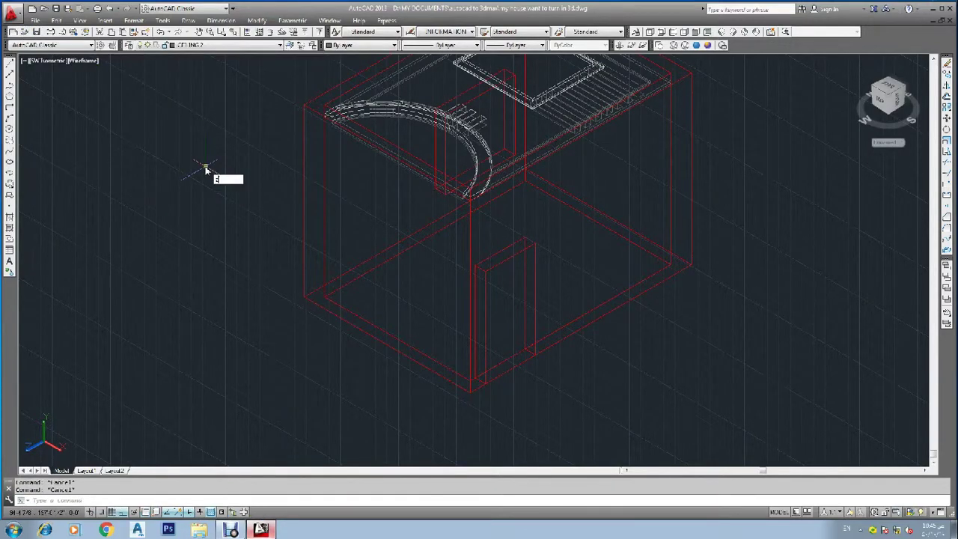
{"action": "key", "text": "Return"}
{"action": "type", "text": "e"}
{"action": "key", "text": "Return"}
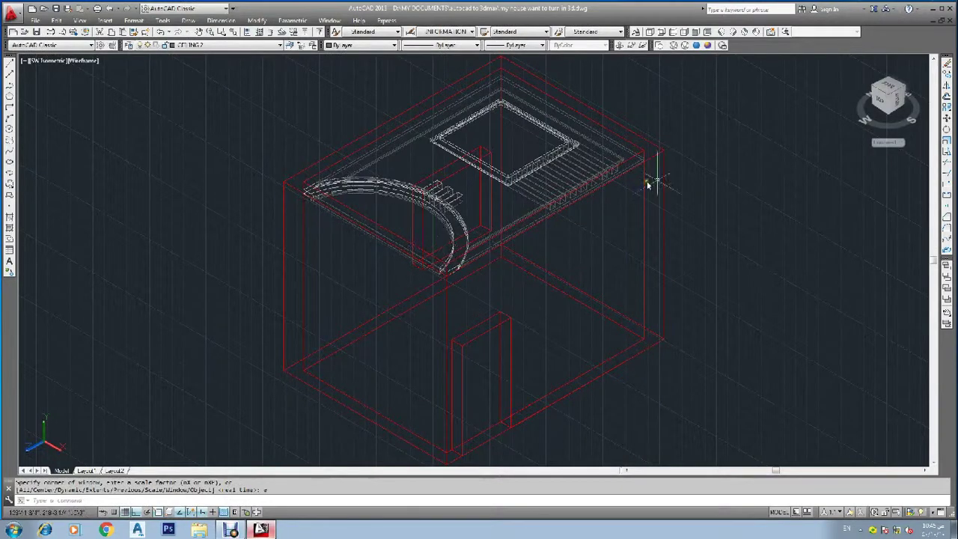
{"action": "left_click", "coordinate": [696, 46]}
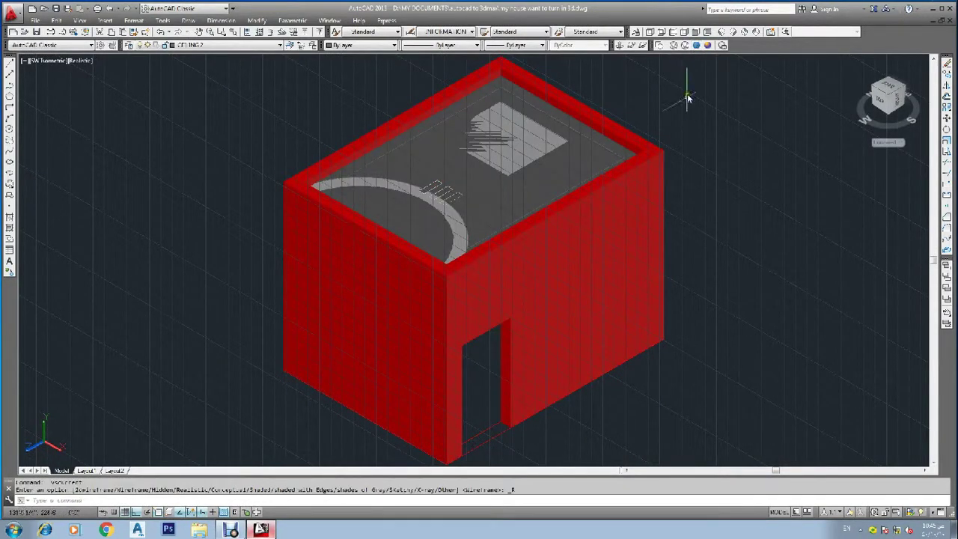
{"action": "left_click", "coordinate": [660, 33]}
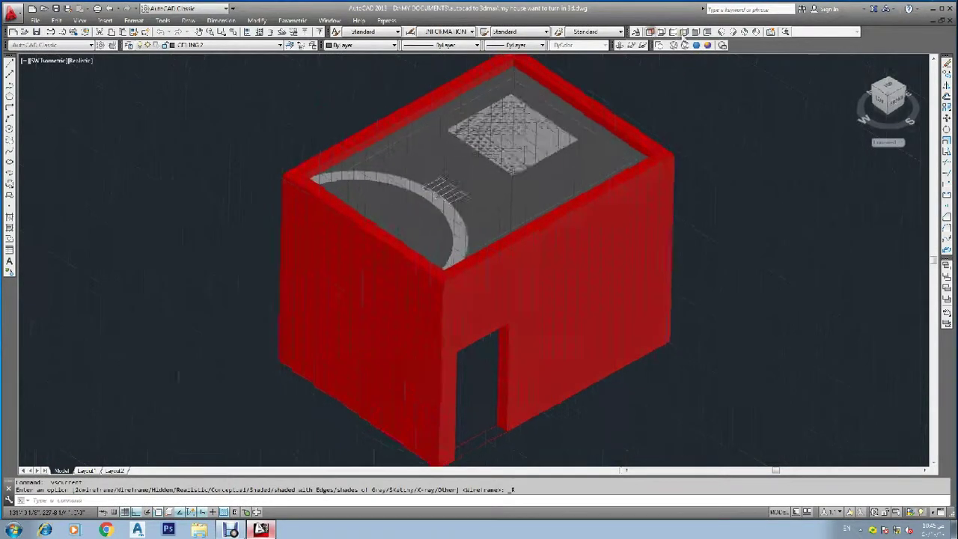
{"action": "left_click", "coordinate": [721, 32]}
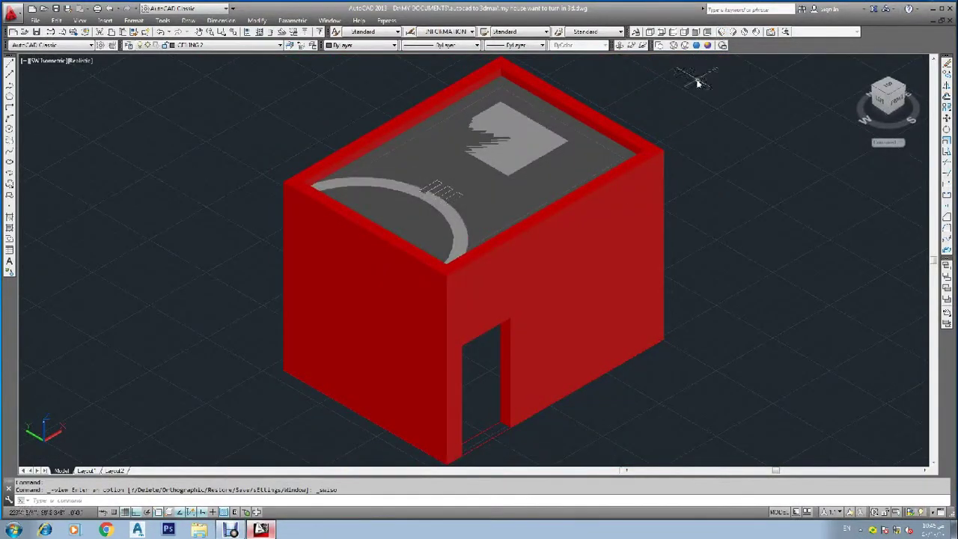